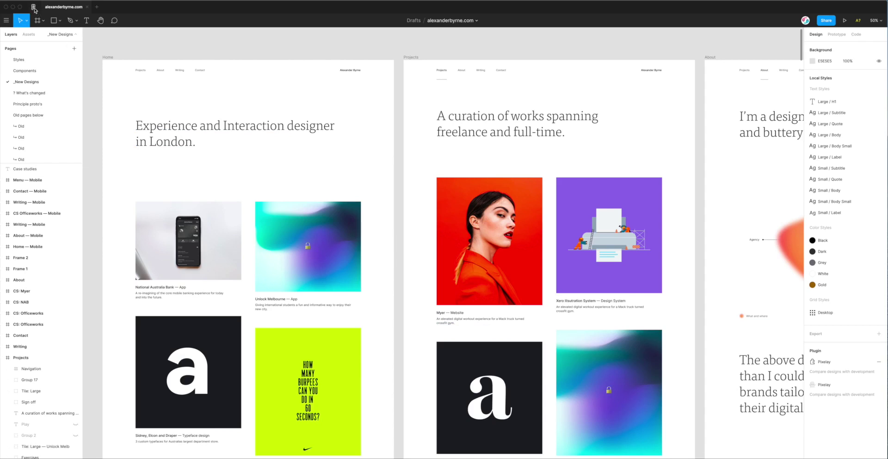
# Search the Figma Community plugins for "pixelay".
pyautogui.click(33, 7)
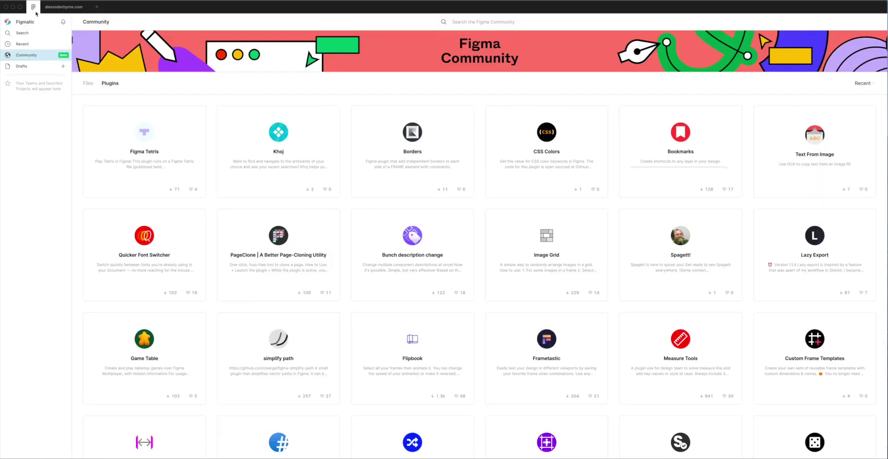
pyautogui.click(87, 83)
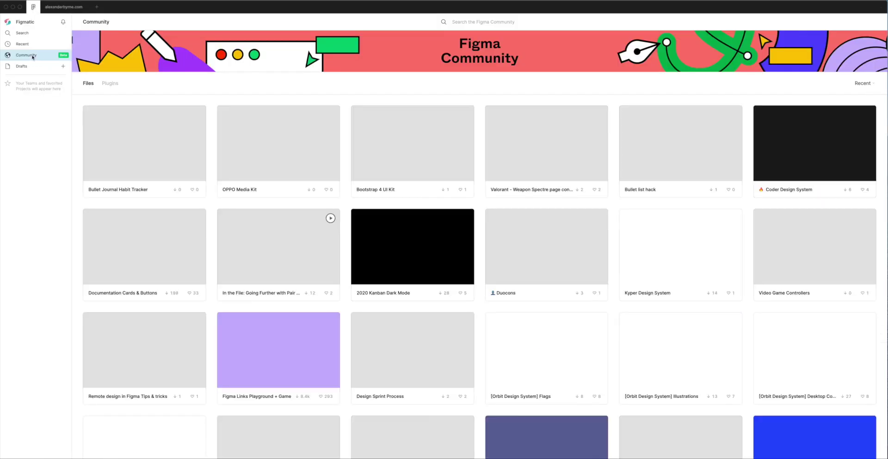
pyautogui.click(111, 84)
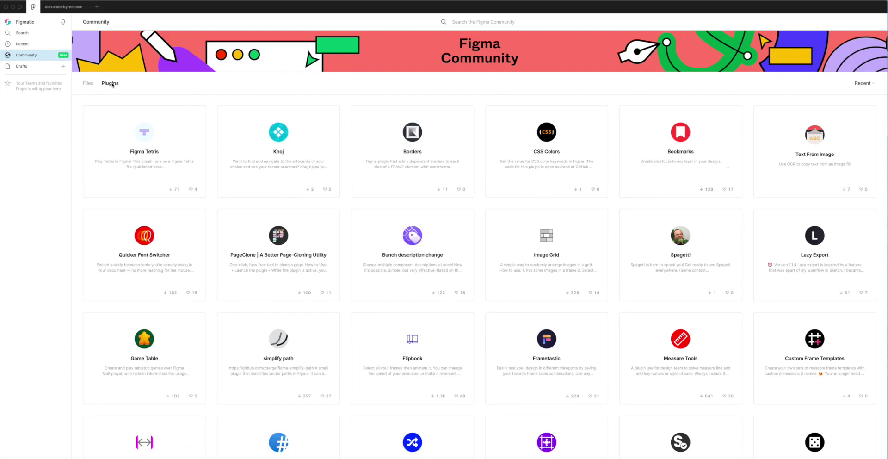
pyautogui.click(485, 20)
pyautogui.write('pixelay')
pyautogui.press('Return')
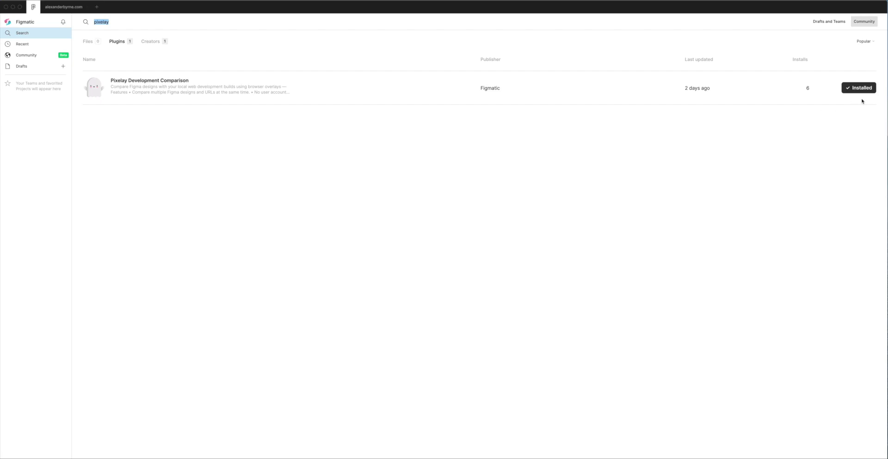
# Return to the alexanderbyrne.com design file and look over the Home and Projects frames.
pyautogui.click(61, 8)
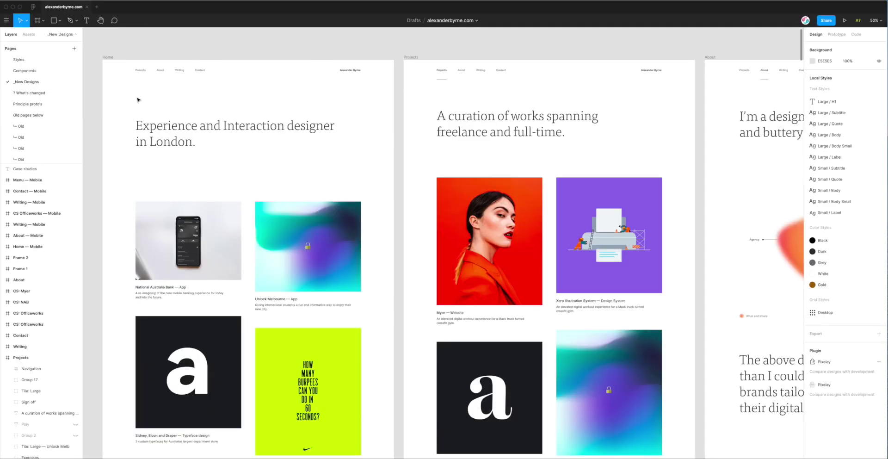
pyautogui.scroll(1, 398, 187)
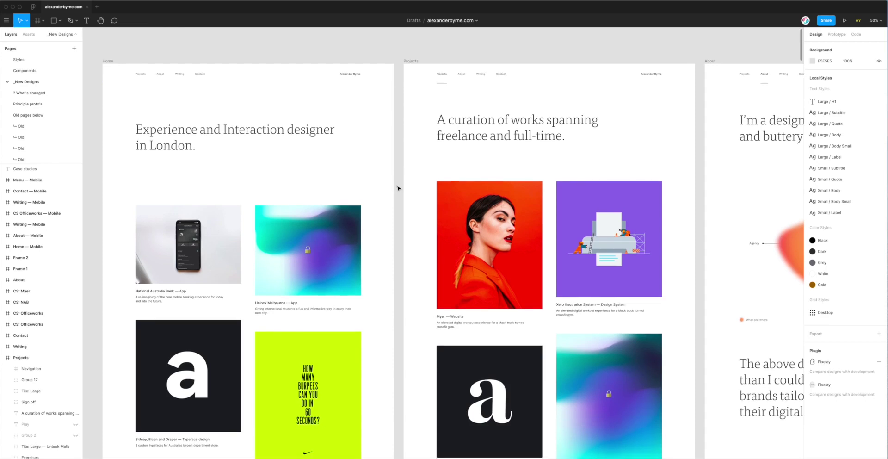
pyautogui.scroll(-2, 398, 188)
pyautogui.scroll(-1, 396, 187)
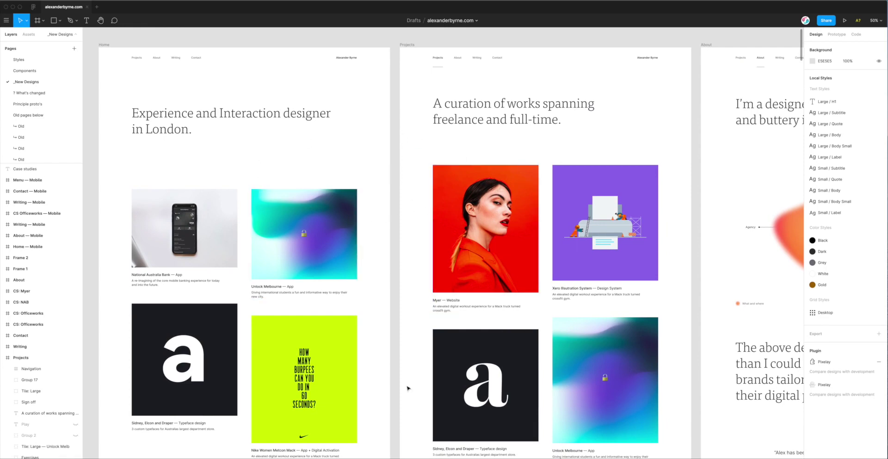
# Switch to Chrome and look through the home page of the site running on localhost:3000.
pyautogui.press('super+Tab')
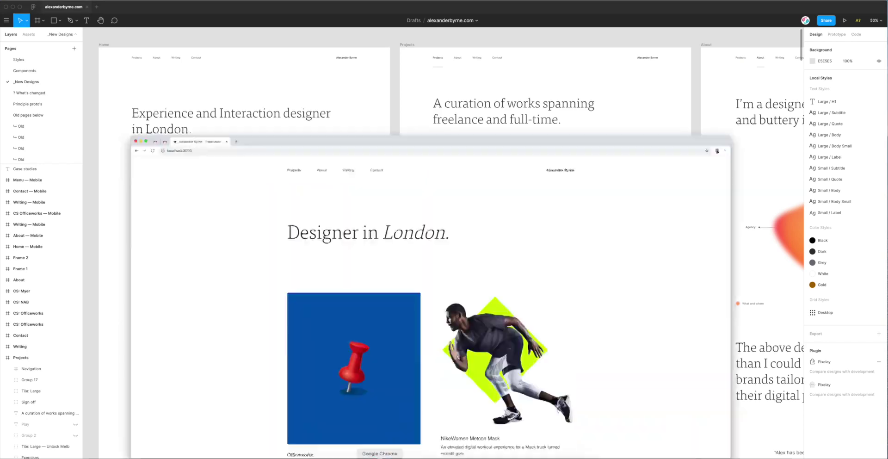
pyautogui.scroll(-5, 372, 214)
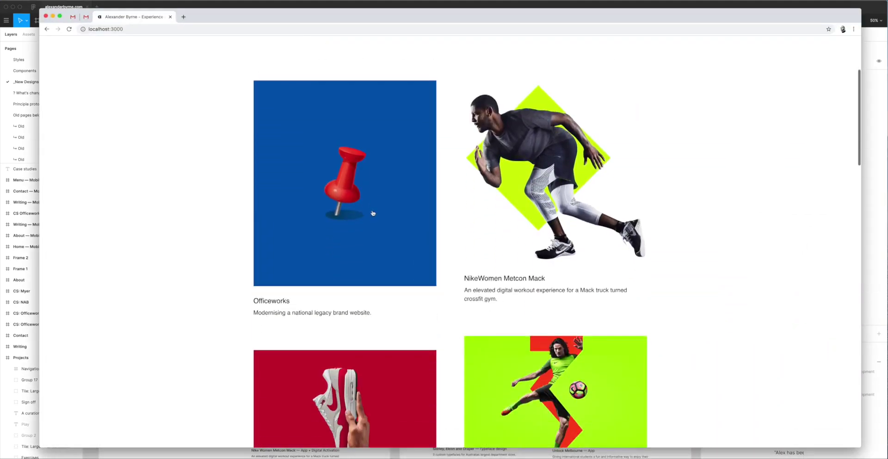
pyautogui.scroll(1, 374, 213)
pyautogui.scroll(-10, 374, 213)
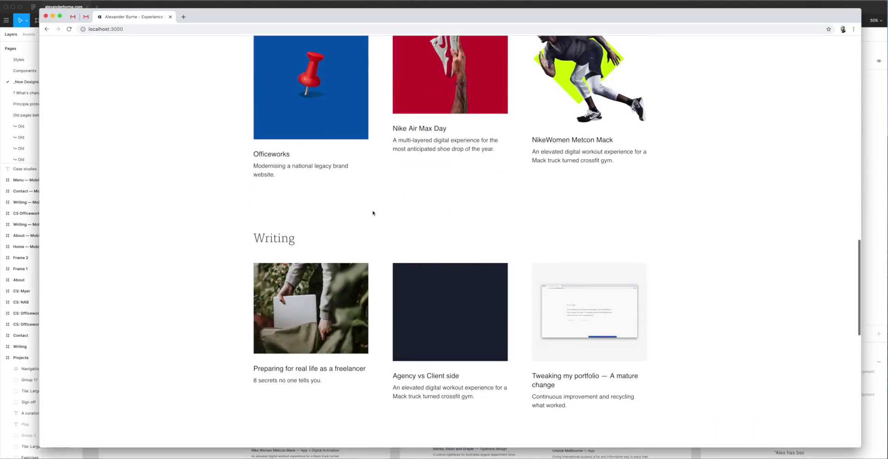
pyautogui.scroll(15, 373, 212)
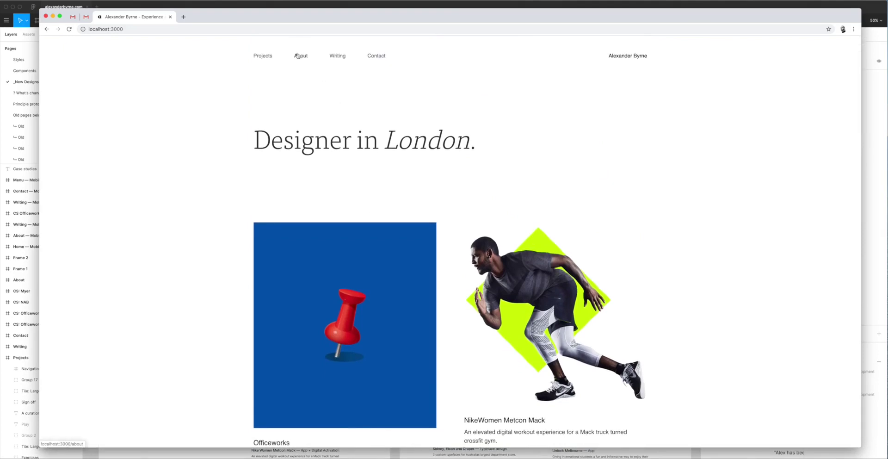
# Visit the local site's About, Writing, Contact and Projects pages, go back to its home page and minimize the browser.
pyautogui.click(301, 56)
pyautogui.click(337, 56)
pyautogui.click(374, 56)
pyautogui.click(267, 58)
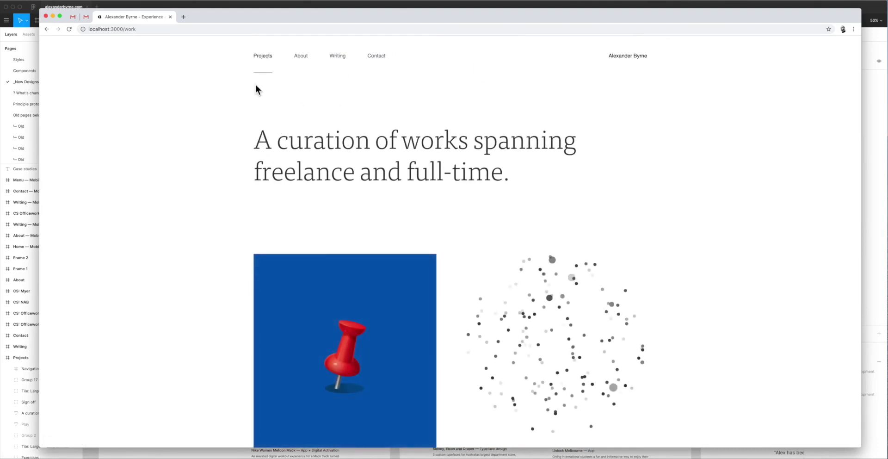
pyautogui.click(618, 56)
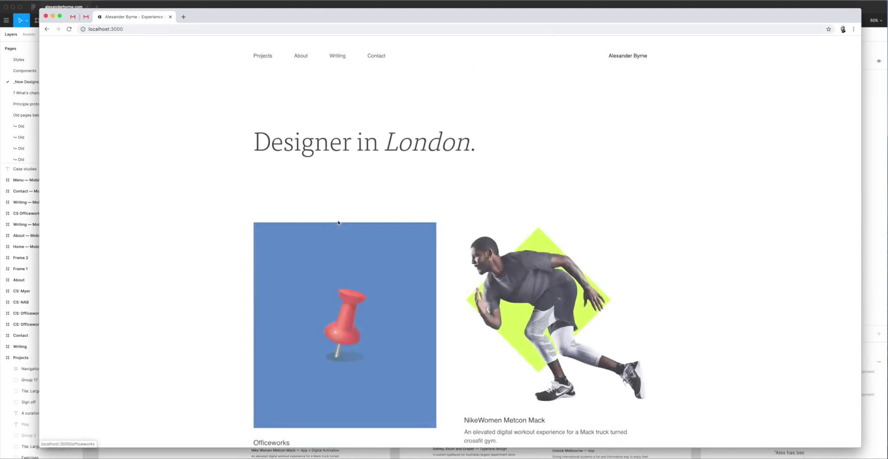
pyautogui.click(52, 17)
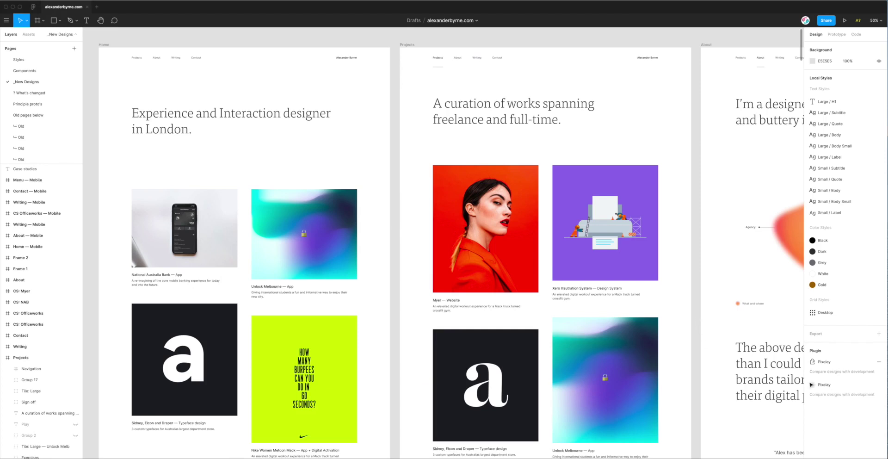
# Run the Pixelay Development Comparison plugin and place its window over the upper part of the Projects frame.
pyautogui.rightClick(394, 248)
pyautogui.moveTo(444, 272)
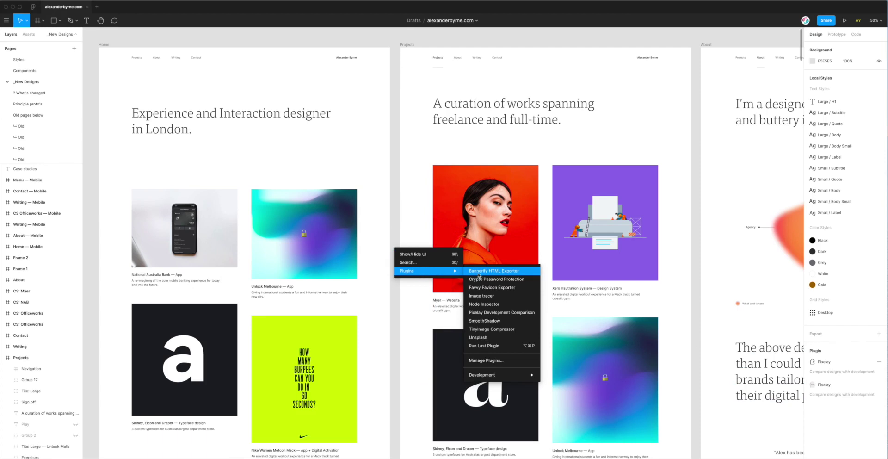
pyautogui.click(493, 314)
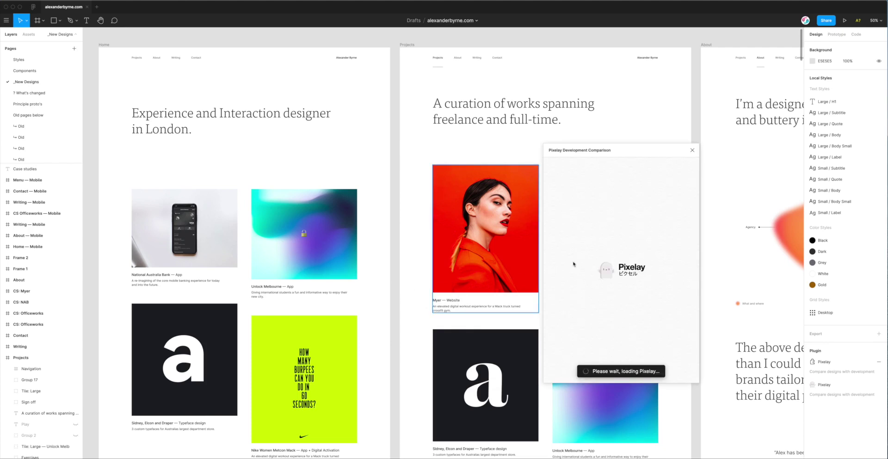
pyautogui.moveTo(610, 152)
pyautogui.mouseDown()
pyautogui.moveTo(613, 161)
pyautogui.moveTo(608, 149)
pyautogui.mouseUp()
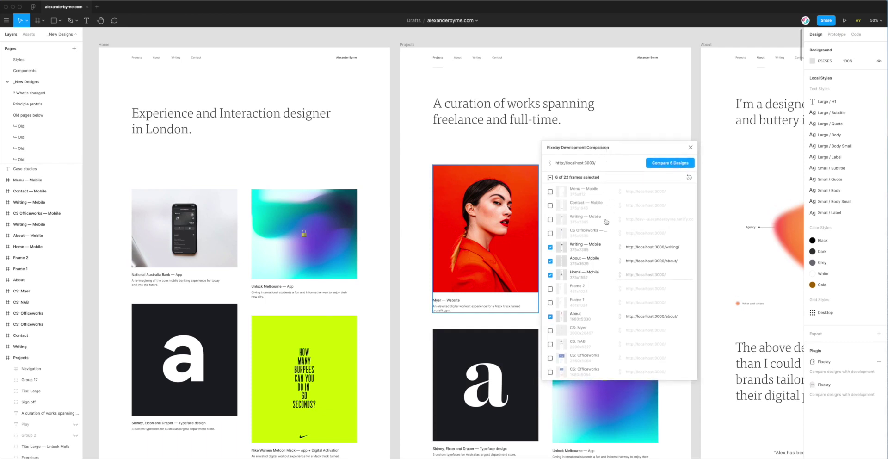
pyautogui.moveTo(611, 149); pyautogui.dragTo(615, 148)
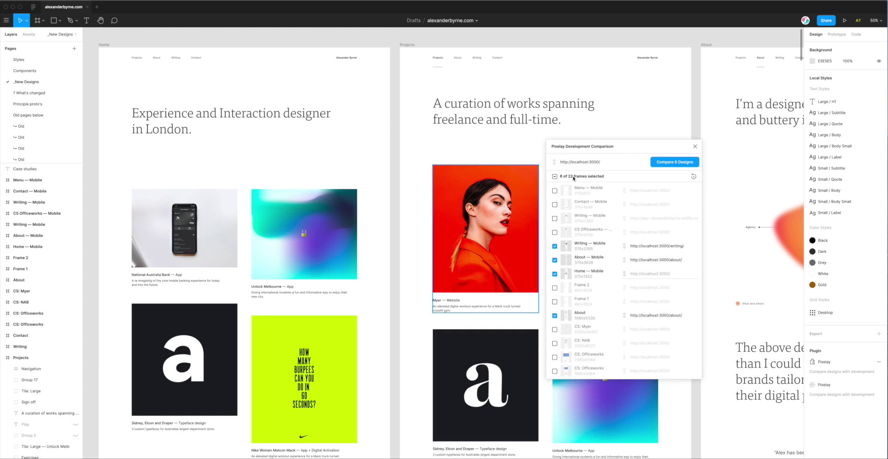
pyautogui.moveTo(603, 146); pyautogui.dragTo(457, 113)
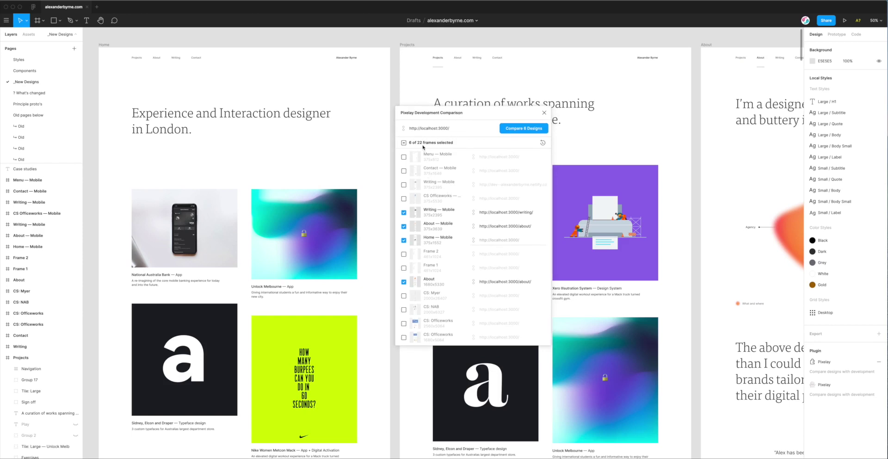
# Enlarge the layer list and collapse the Projects frame to compare the page's frames with those listed in the plugin.
pyautogui.scroll(-3, 440, 263)
pyautogui.scroll(3, 435, 284)
pyautogui.scroll(-4, 30, 296)
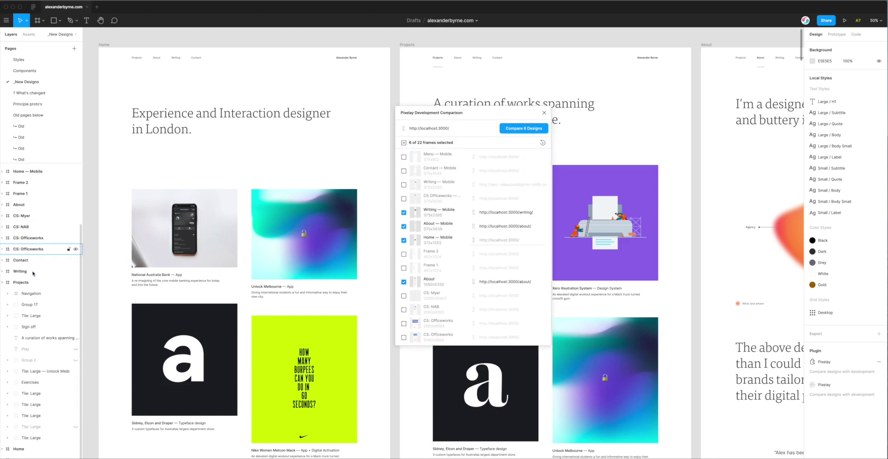
pyautogui.scroll(3, 35, 278)
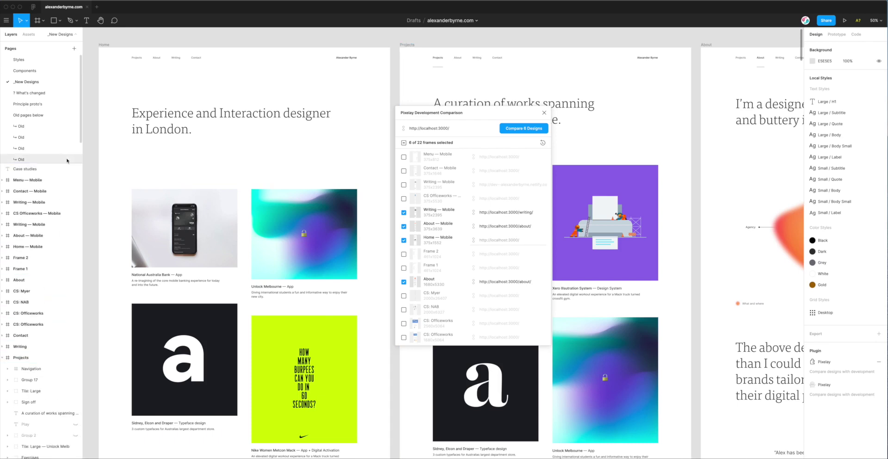
pyautogui.moveTo(65, 162); pyautogui.dragTo(60, 94)
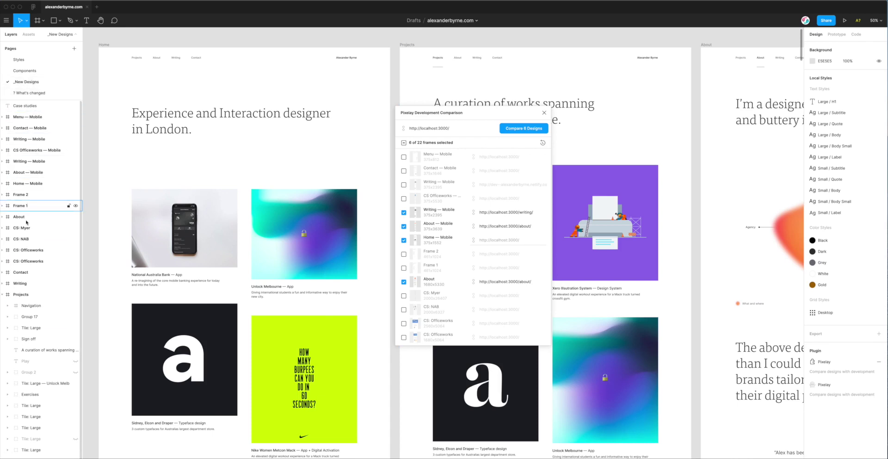
pyautogui.click(2, 295)
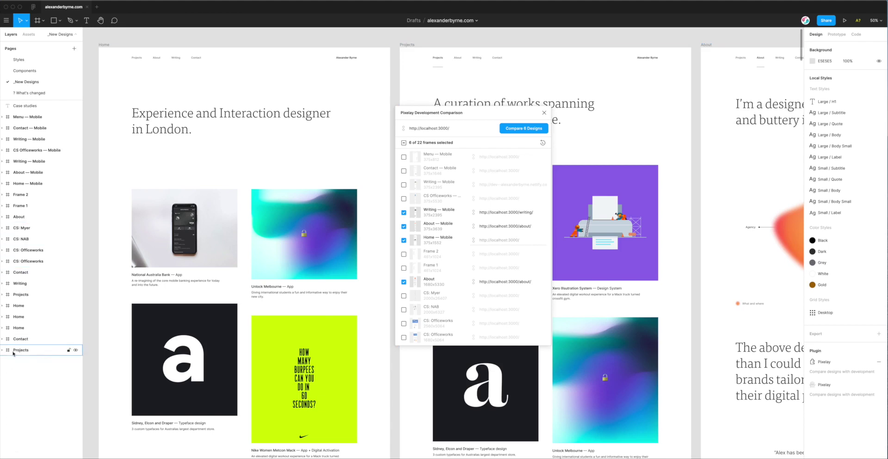
pyautogui.moveTo(479, 120); pyautogui.dragTo(479, 122)
pyautogui.scroll(-5, 436, 253)
pyautogui.scroll(5, 433, 247)
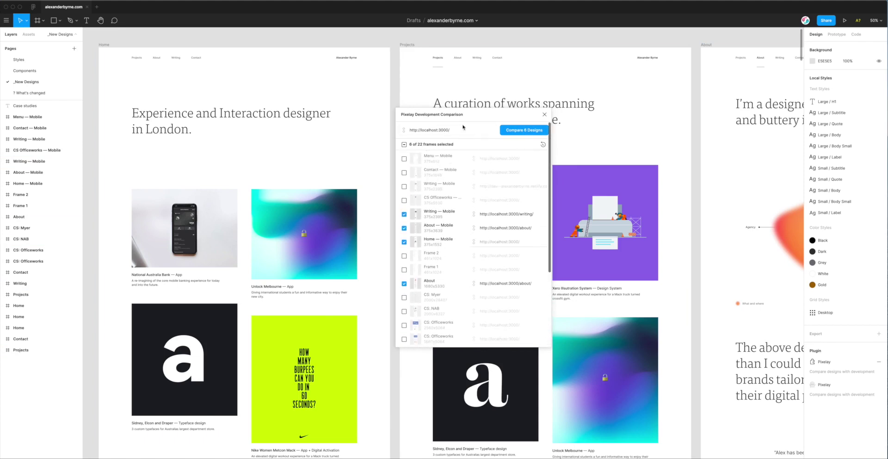
# Clear the plugin's development URL and leave the field ready for a new address.
pyautogui.moveTo(444, 130); pyautogui.dragTo(409, 131)
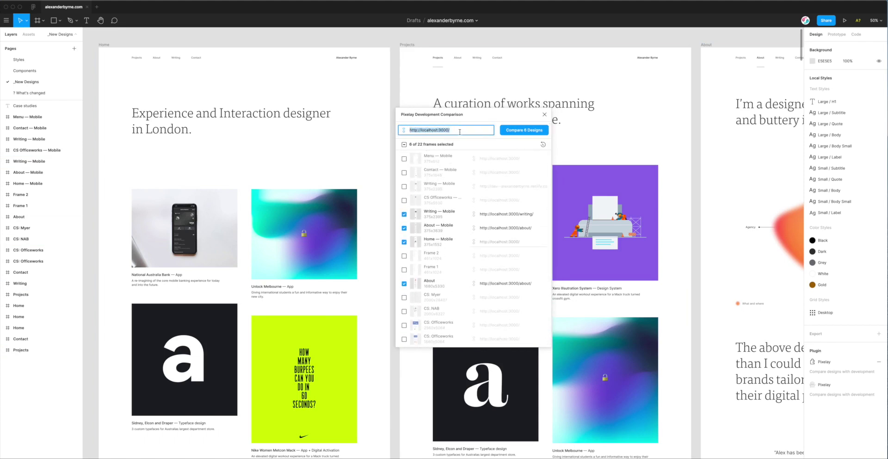
pyautogui.press('BackSpace')
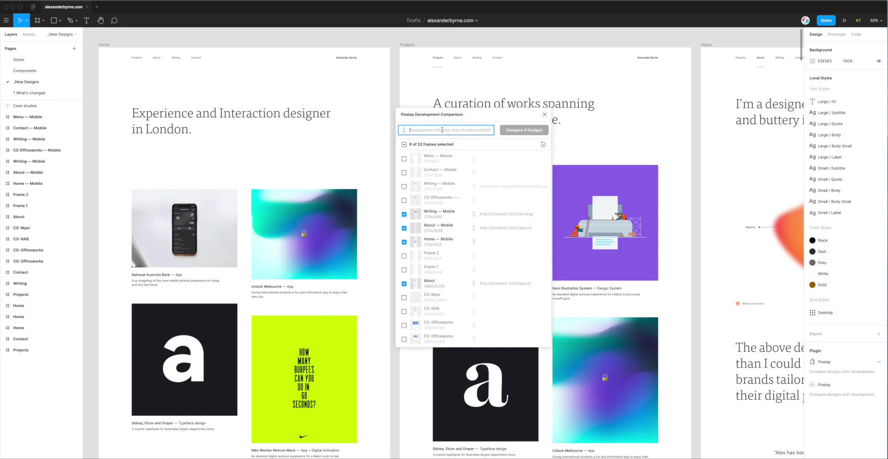
pyautogui.click(434, 123)
pyautogui.click(465, 130)
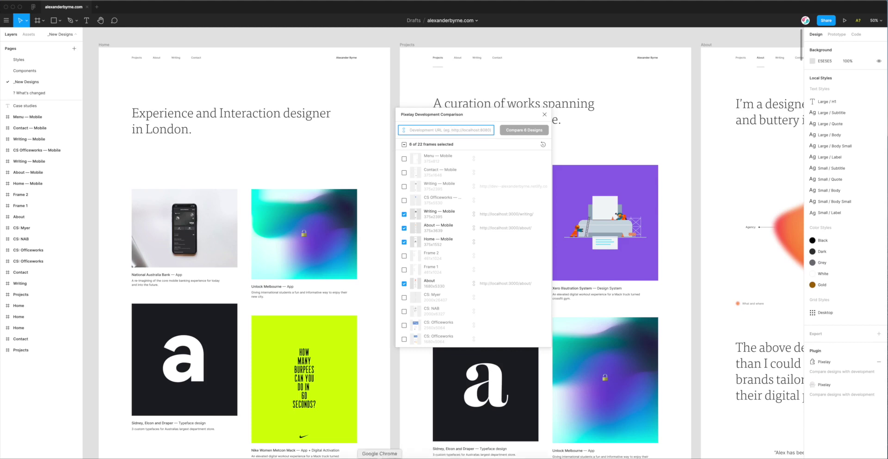
# Switch to Chrome, copy the local site's full address and minimize the browser.
pyautogui.click(379, 458)
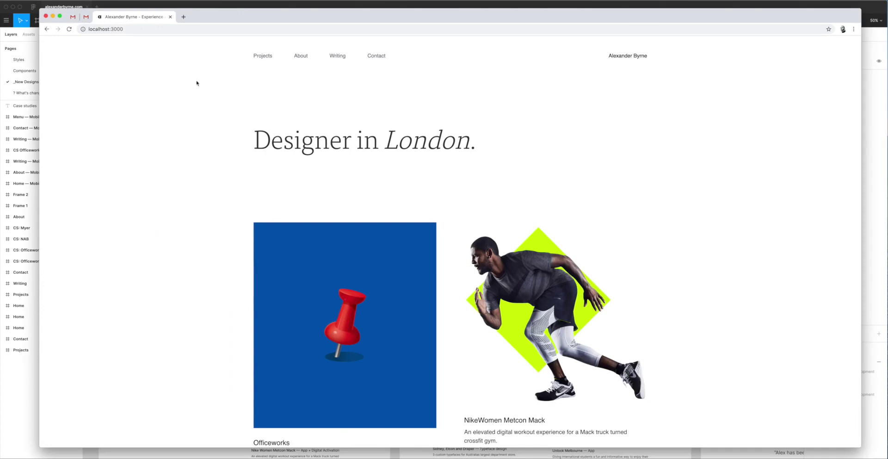
pyautogui.click(139, 29)
pyautogui.click(102, 29)
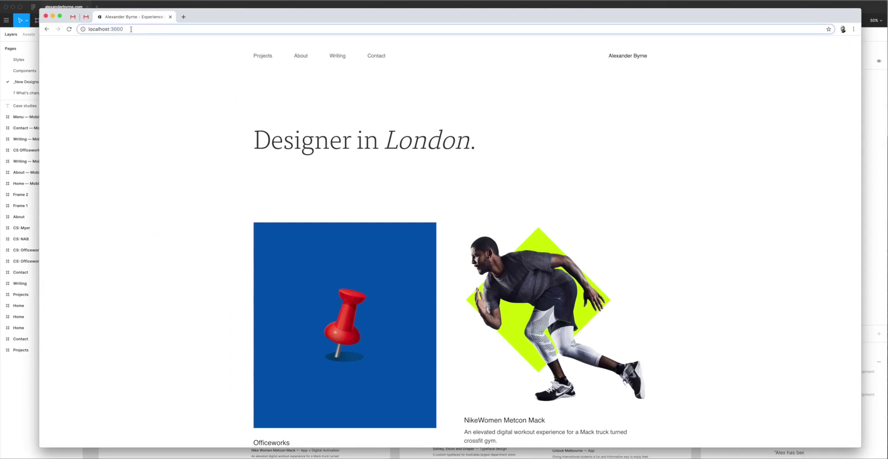
pyautogui.press('super+a')
pyautogui.press('super+c')
pyautogui.click(46, 17)
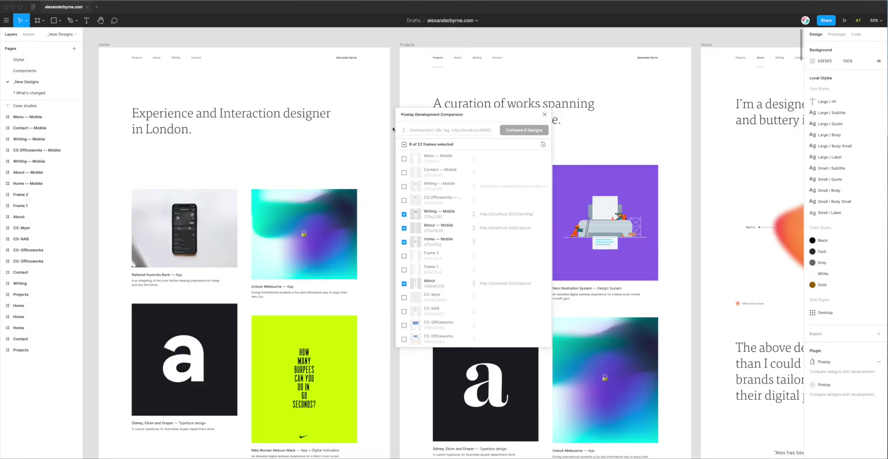
pyautogui.click(431, 130)
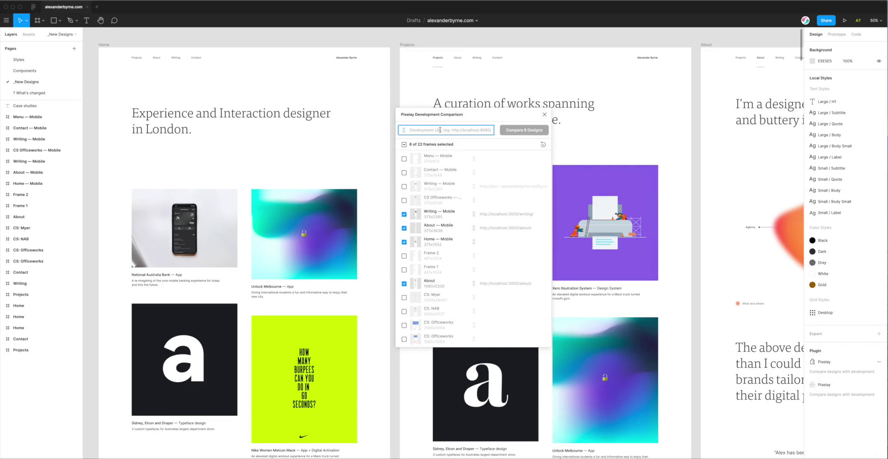
pyautogui.press('super+v')
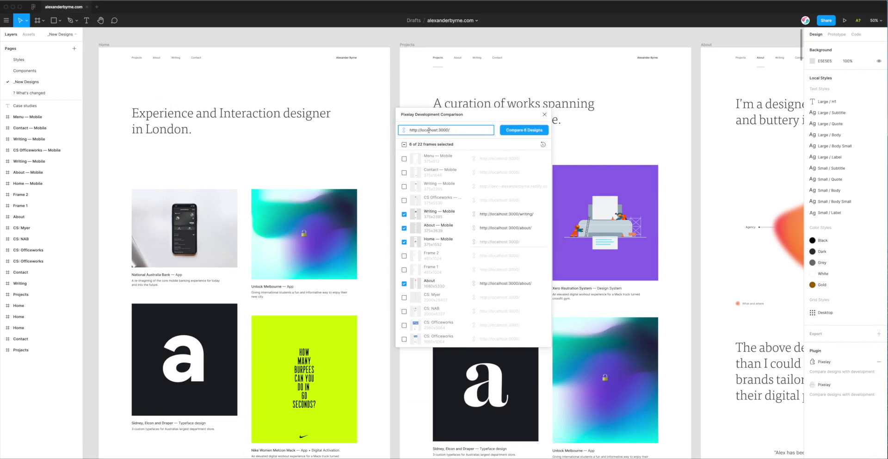
pyautogui.tripleClick(439, 127)
pyautogui.press('Right')
# Review the plugin's frame list, checking which frames are selected and the URL assigned to each.
pyautogui.scroll(-5, 499, 253)
pyautogui.scroll(5, 500, 231)
pyautogui.moveTo(520, 214); pyautogui.dragTo(537, 214)
pyautogui.moveTo(458, 116); pyautogui.dragTo(459, 119)
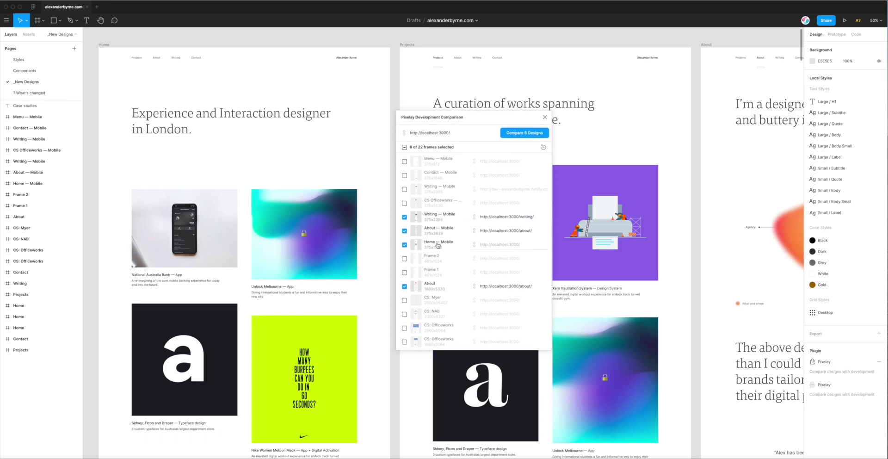
pyautogui.scroll(-1, 443, 225)
pyautogui.scroll(-5, 443, 271)
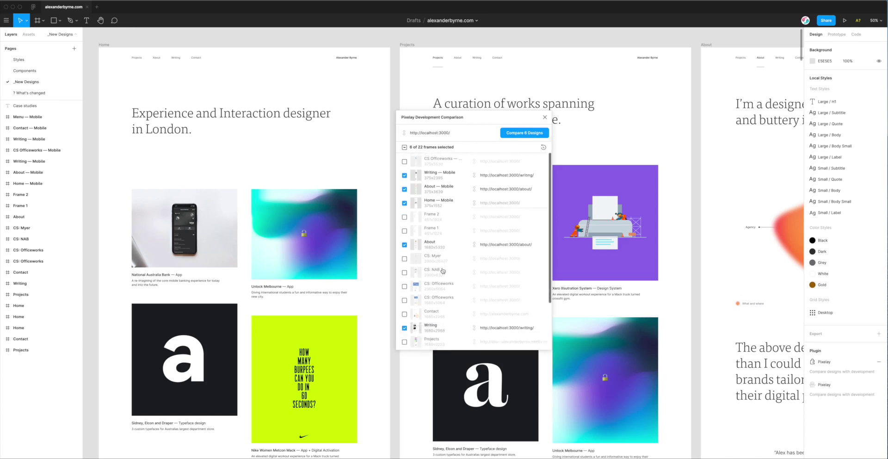
pyautogui.scroll(-1, 443, 271)
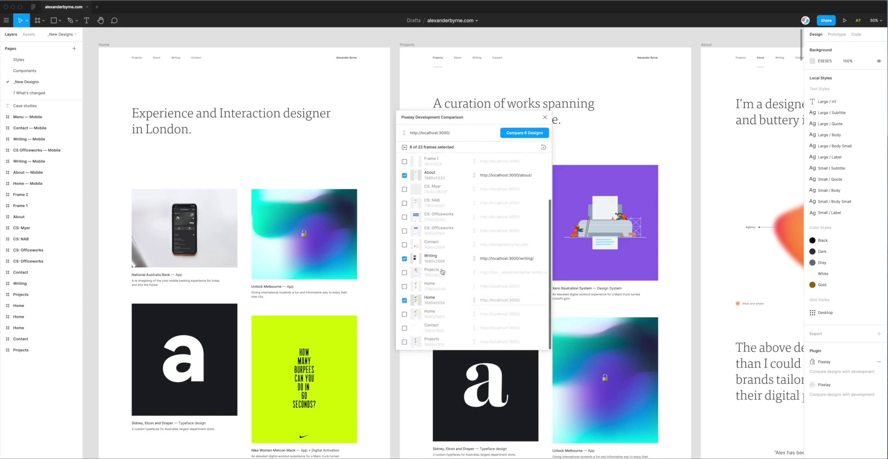
# Try adding the Menu, Contact and first Writing mobile frames to the comparison selection, and deselect them again.
pyautogui.scroll(7, 444, 268)
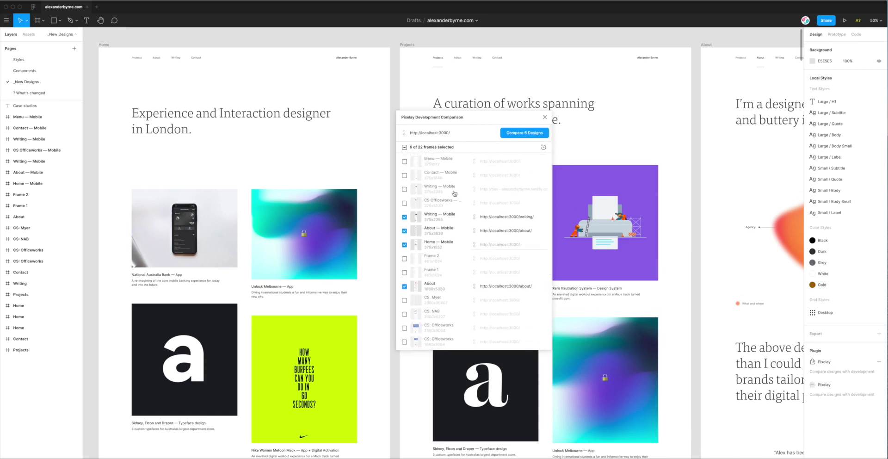
pyautogui.click(446, 132)
pyautogui.tripleClick(450, 133)
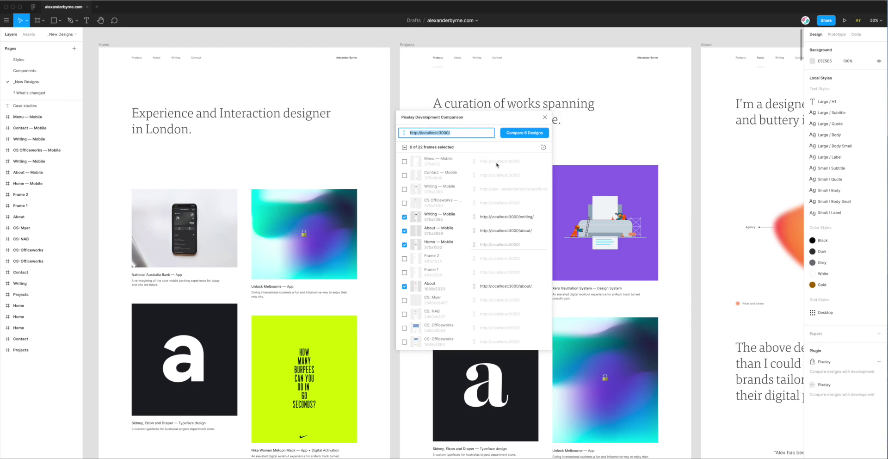
pyautogui.click(432, 175)
pyautogui.click(433, 161)
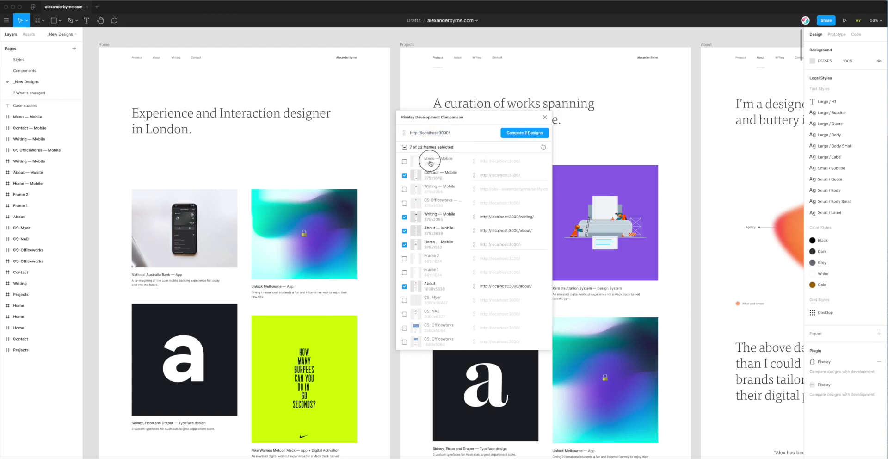
pyautogui.click(433, 188)
pyautogui.click(449, 190)
pyautogui.click(442, 175)
pyautogui.click(442, 162)
# Remove the Writing — Mobile and desktop Writing frames from the comparison, leaving the About and Home frames selected.
pyautogui.moveTo(463, 121); pyautogui.dragTo(465, 118)
pyautogui.scroll(-5, 441, 231)
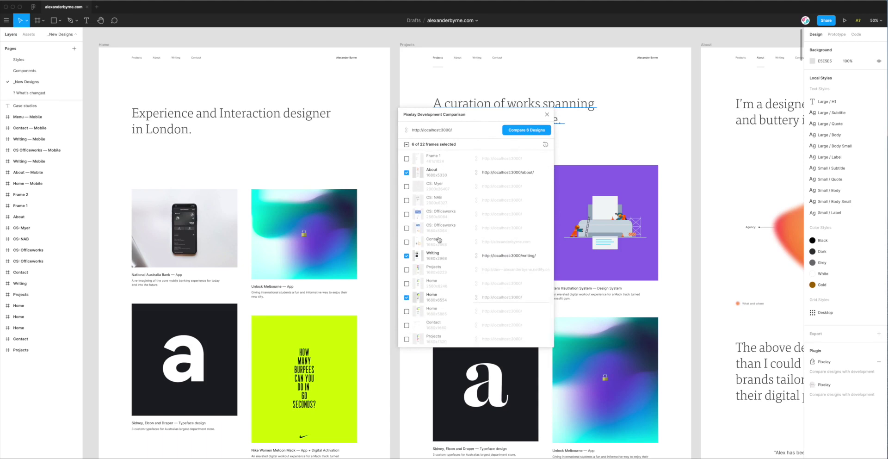
pyautogui.scroll(2, 437, 237)
pyautogui.scroll(4, 435, 237)
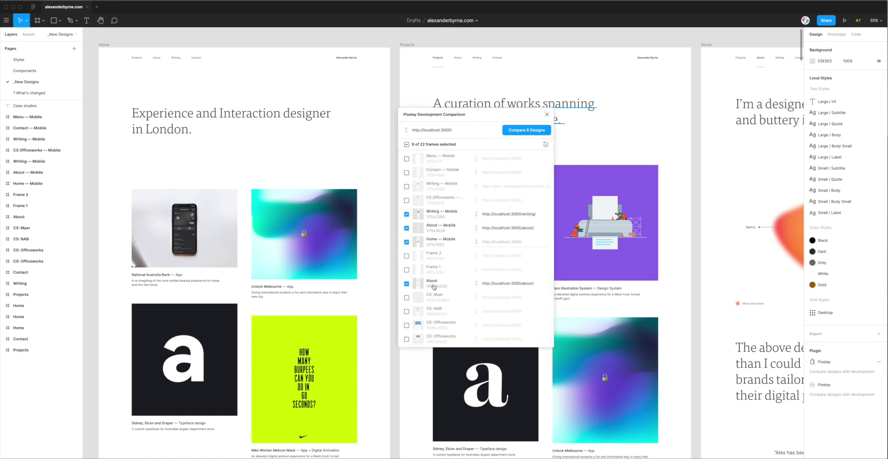
pyautogui.scroll(-2, 437, 222)
pyautogui.scroll(-2, 437, 222)
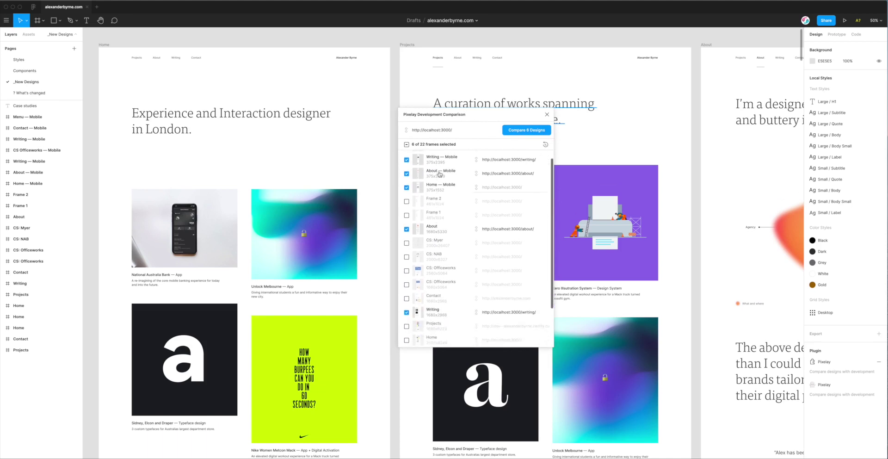
pyautogui.click(435, 166)
pyautogui.scroll(-2, 437, 220)
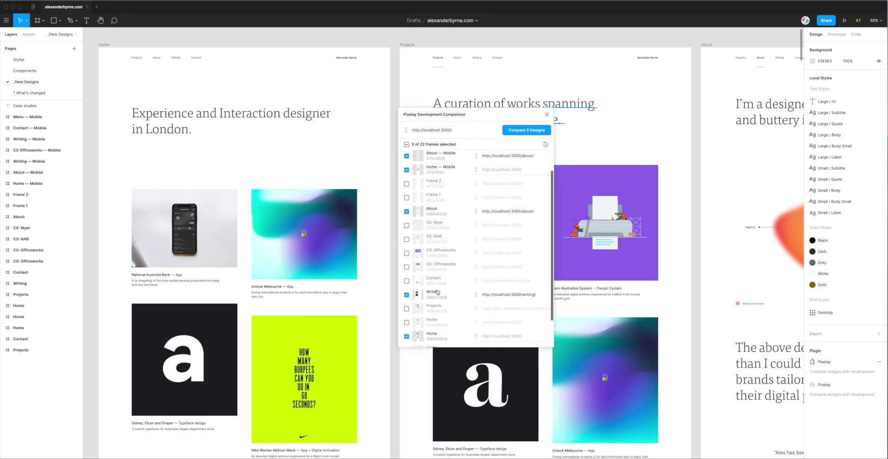
pyautogui.click(435, 295)
pyautogui.scroll(-3, 435, 294)
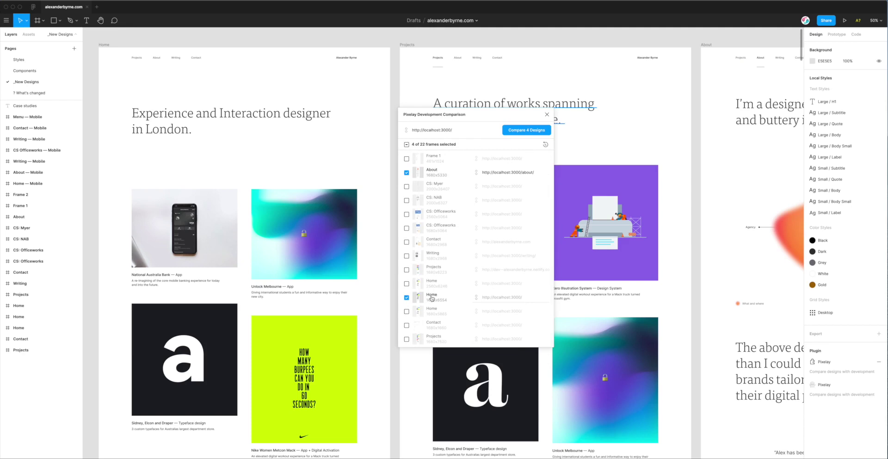
pyautogui.scroll(8, 434, 296)
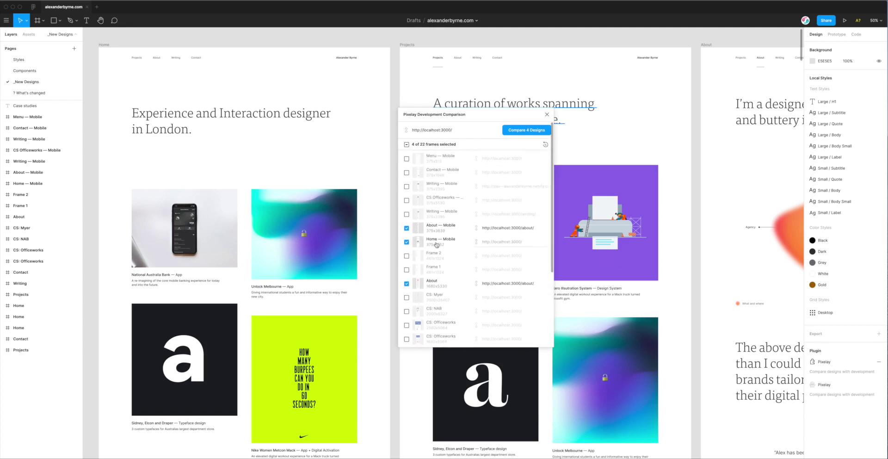
pyautogui.scroll(2, 383, 187)
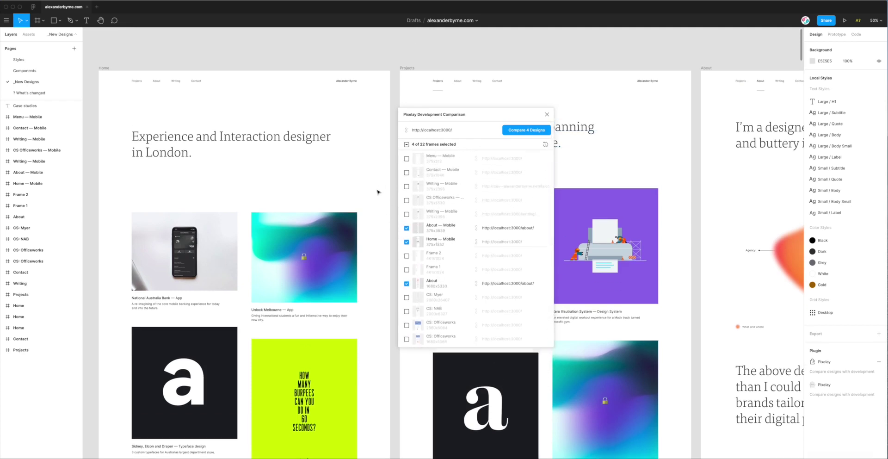
# Select the Home, Projects, About — Mobile and Home — Mobile frames on the canvas in turn, checking each plugin entry, and clear the selection.
pyautogui.click(105, 74)
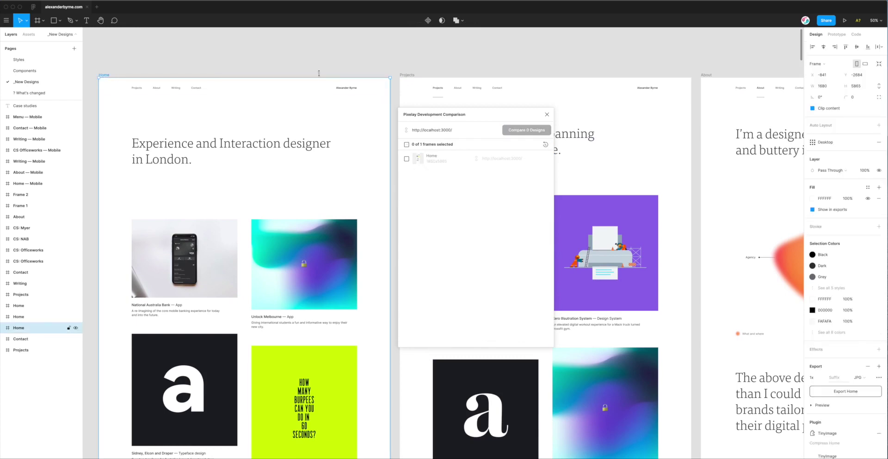
pyautogui.click(407, 75)
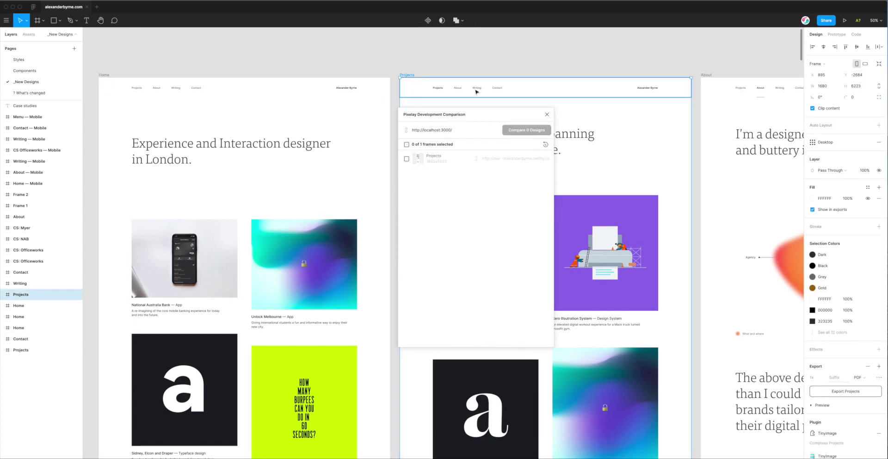
pyautogui.hscroll(15, 475, 89)
pyautogui.hscroll(10, 466, 91)
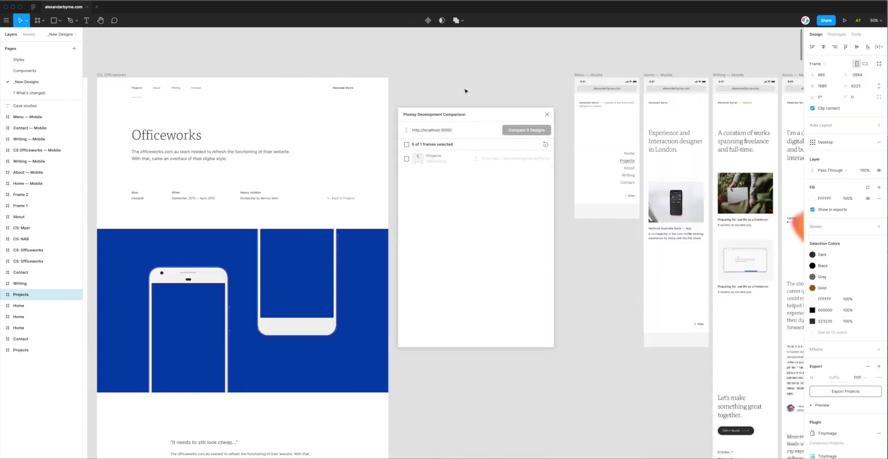
pyautogui.moveTo(467, 114); pyautogui.dragTo(238, 95)
pyautogui.click(464, 75)
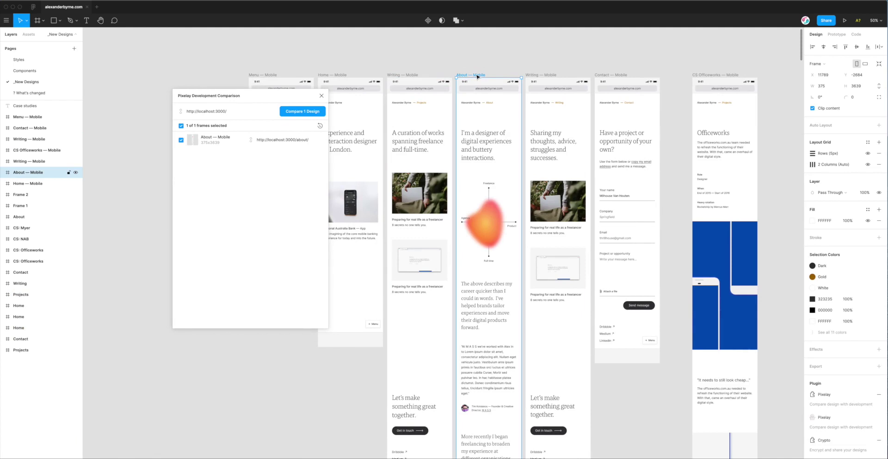
pyautogui.click(468, 62)
pyautogui.hscroll(-3, 416, 70)
pyautogui.click(369, 75)
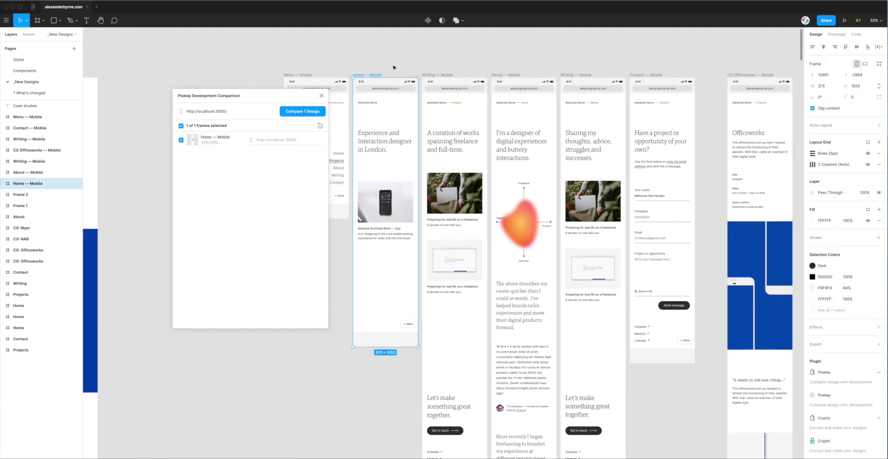
pyautogui.click(389, 67)
pyautogui.hscroll(-5, 377, 68)
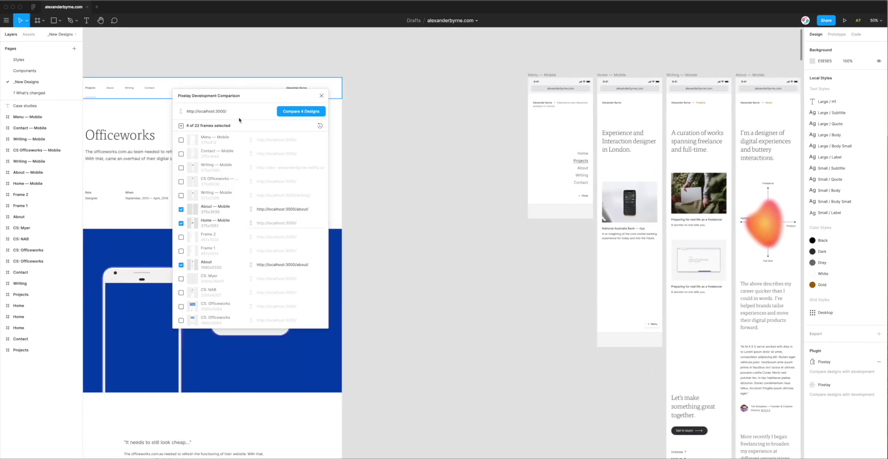
# Check the URLs of the selected frames against the local site's About page in Chrome, and minimize the browser.
pyautogui.scroll(-2, 204, 231)
pyautogui.scroll(2, 208, 194)
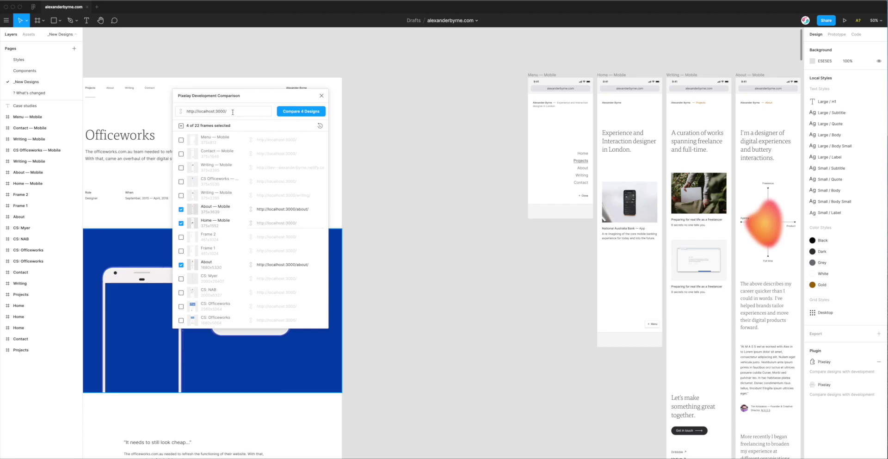
pyautogui.scroll(-1, 278, 209)
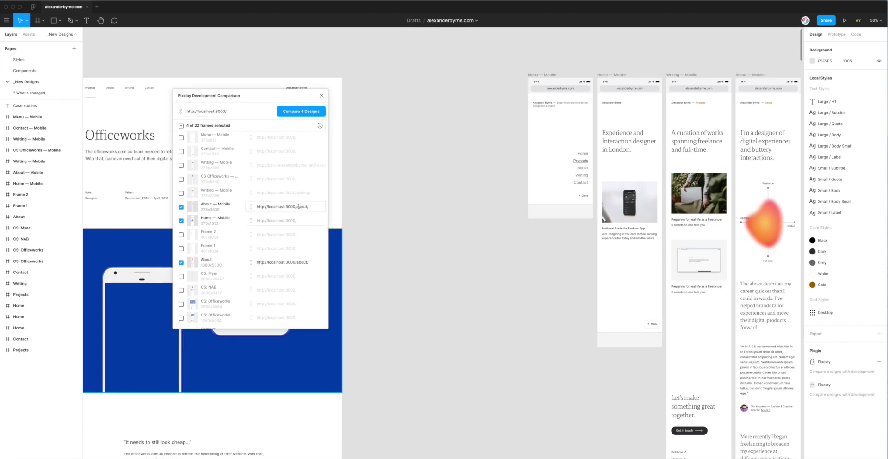
pyautogui.scroll(-1, 299, 213)
pyautogui.scroll(1, 272, 246)
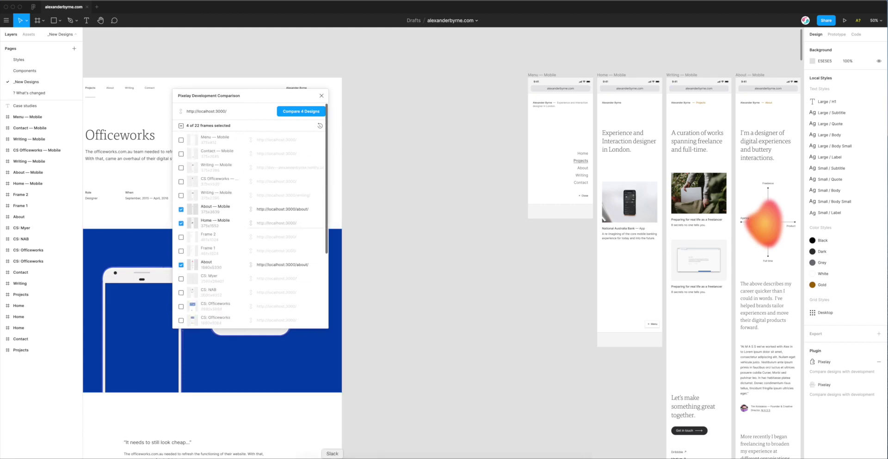
pyautogui.click(378, 456)
pyautogui.click(300, 57)
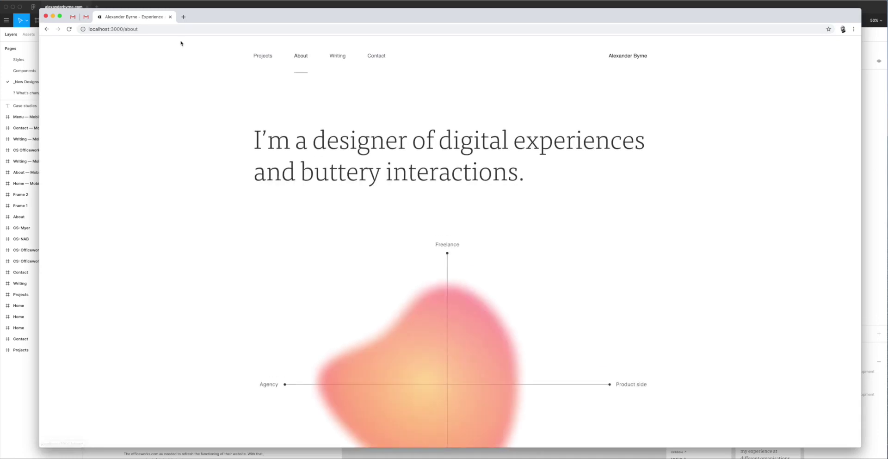
pyautogui.click(52, 17)
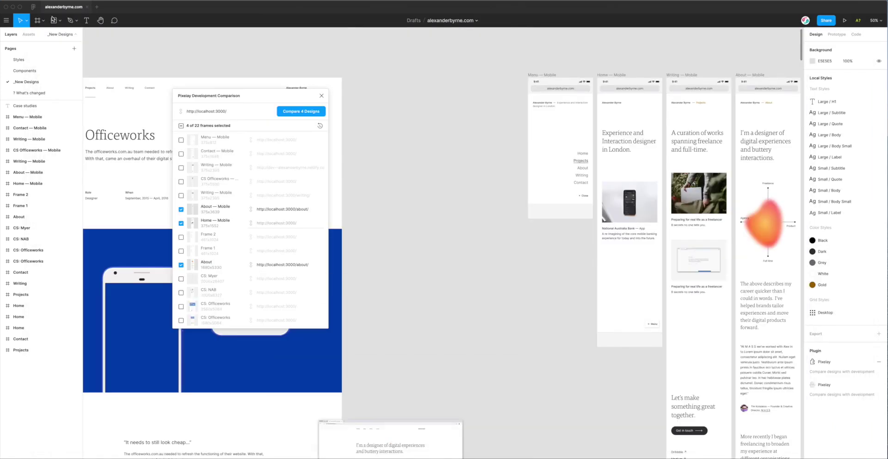
# Run the Pixelay comparison for the four selected About and Home designs.
pyautogui.moveTo(288, 97); pyautogui.dragTo(404, 108)
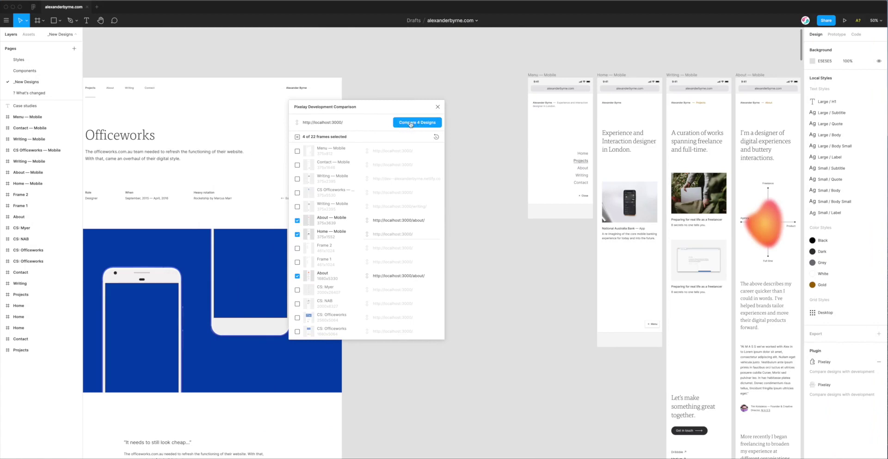
pyautogui.click(416, 124)
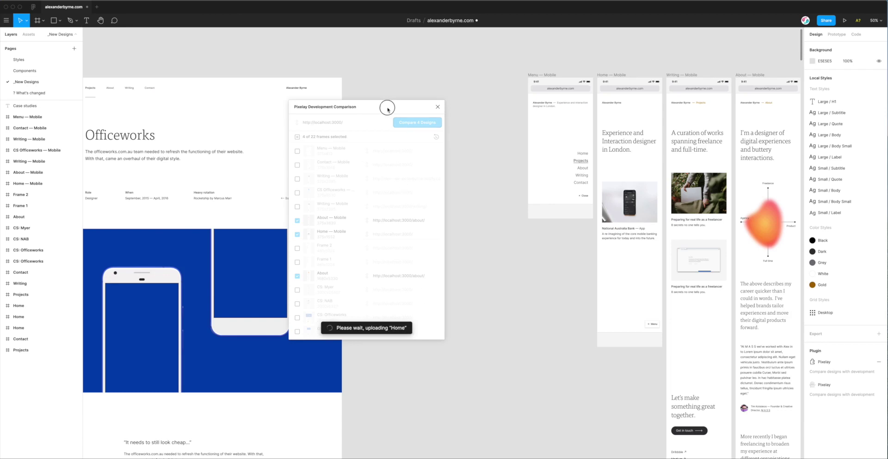
pyautogui.moveTo(387, 105); pyautogui.dragTo(396, 104)
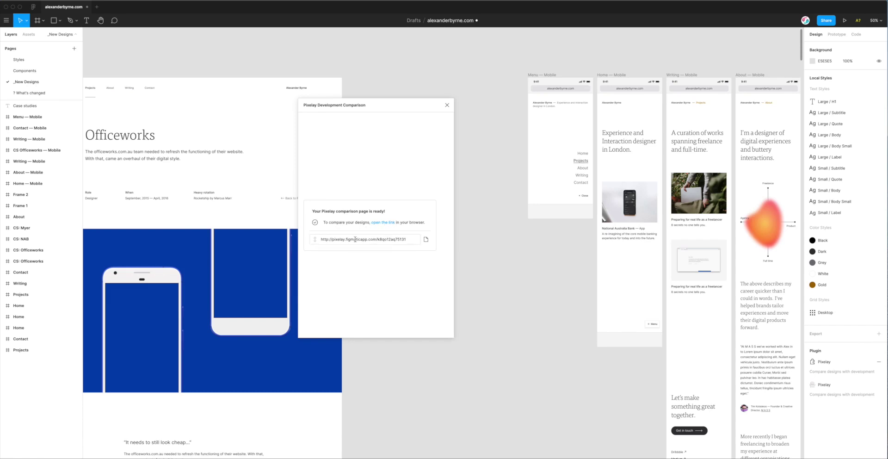
# Copy the link of the finished comparison page and open the page in the browser.
pyautogui.click(426, 240)
pyautogui.click(382, 223)
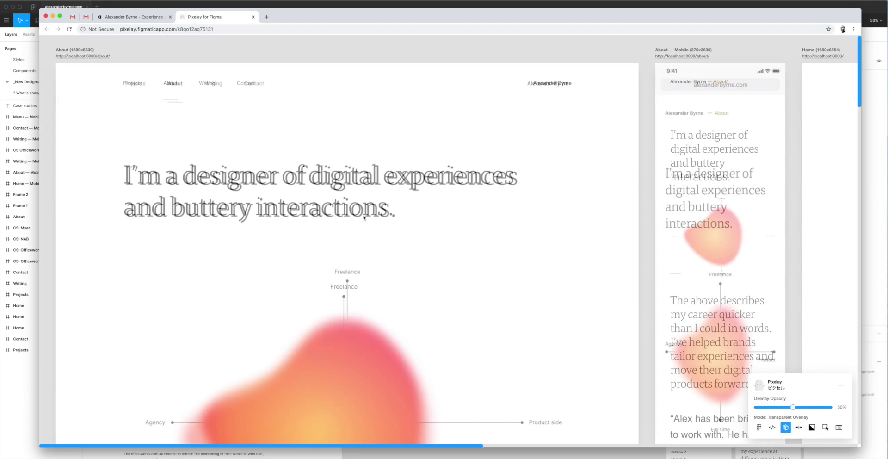
# Examine the transparent overlays of design and site for the About, About — Mobile, Home and Home — Mobile frames.
pyautogui.scroll(-8, 379, 225)
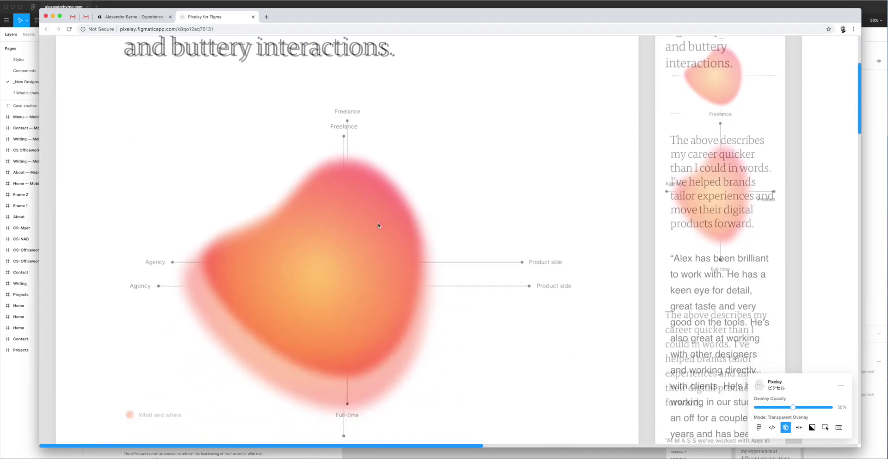
pyautogui.scroll(3, 379, 226)
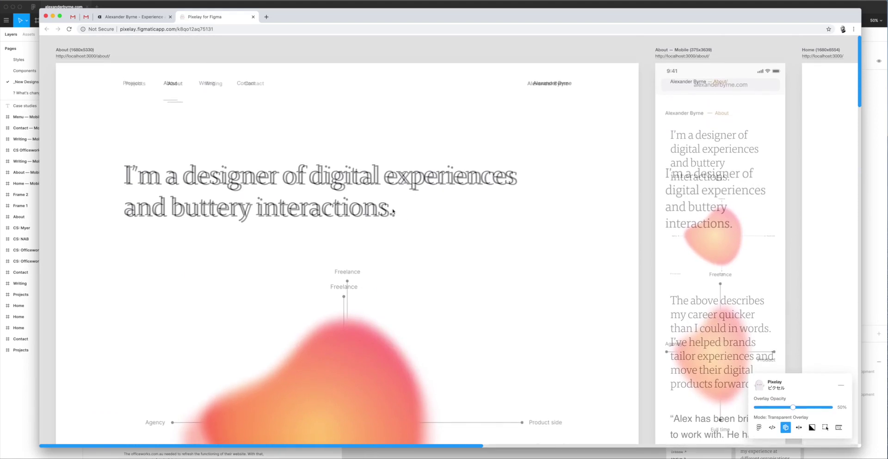
pyautogui.moveTo(399, 18); pyautogui.dragTo(397, 15)
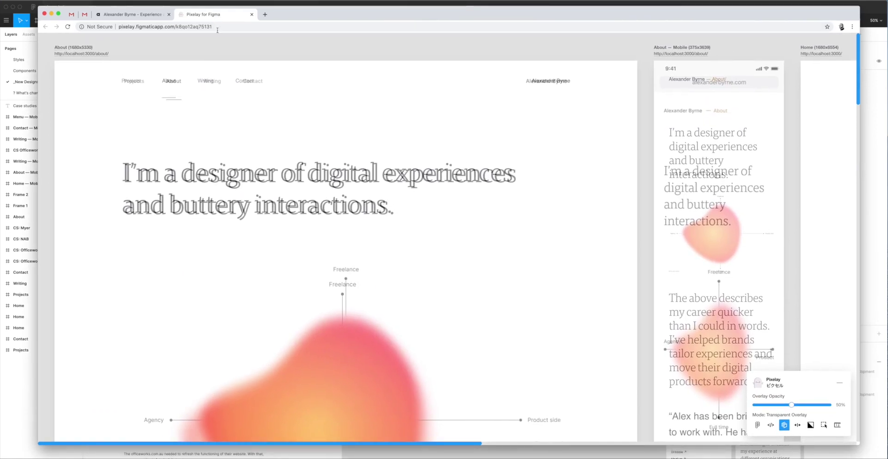
pyautogui.hscroll(7, 424, 266)
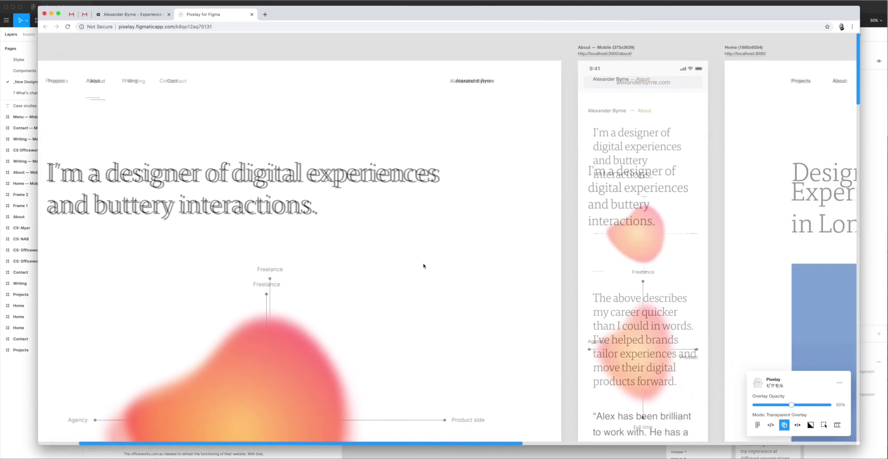
pyautogui.hscroll(10, 424, 266)
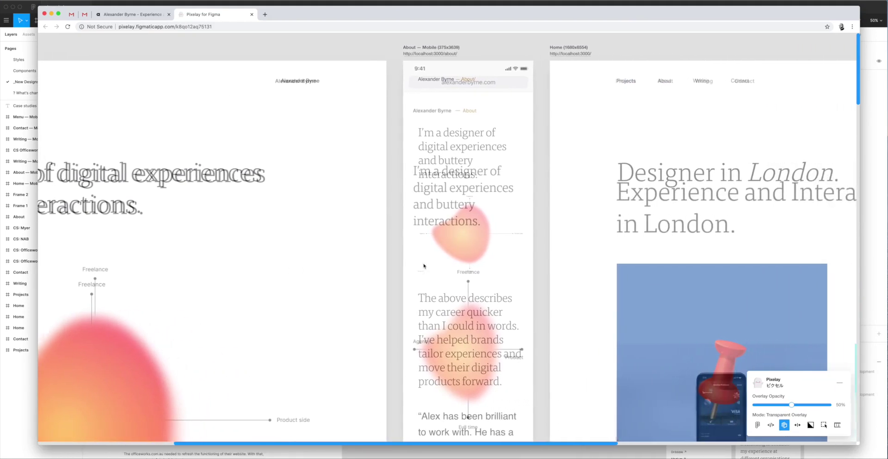
pyautogui.hscroll(13, 424, 266)
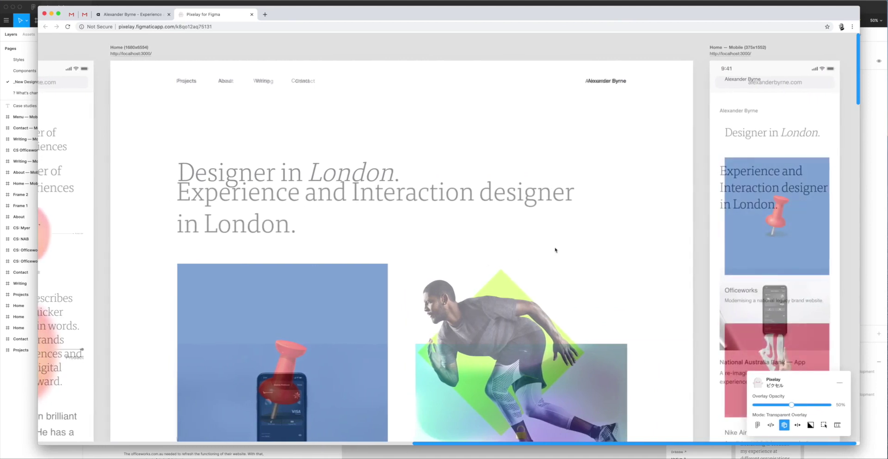
pyautogui.hscroll(-3, 553, 247)
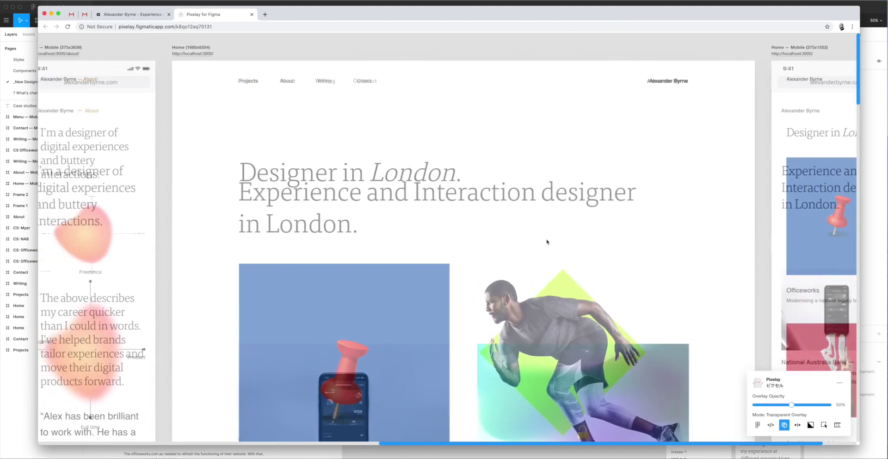
pyautogui.hscroll(-15, 547, 241)
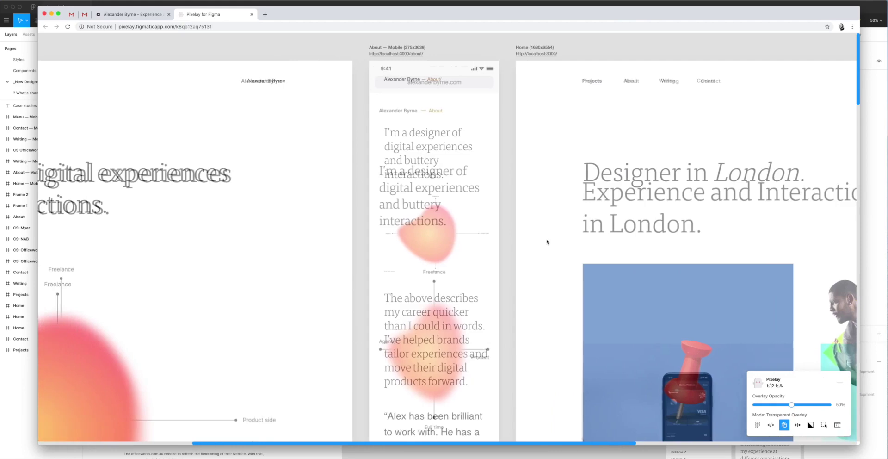
pyautogui.hscroll(-12, 547, 242)
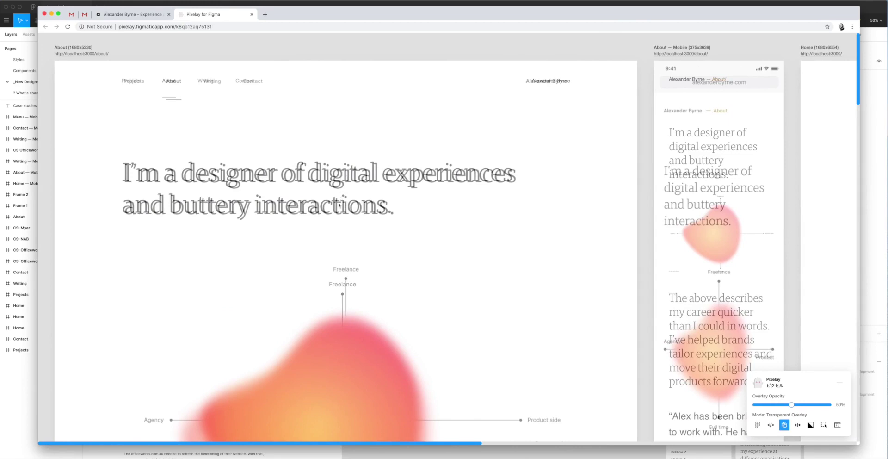
pyautogui.hscroll(3, 389, 192)
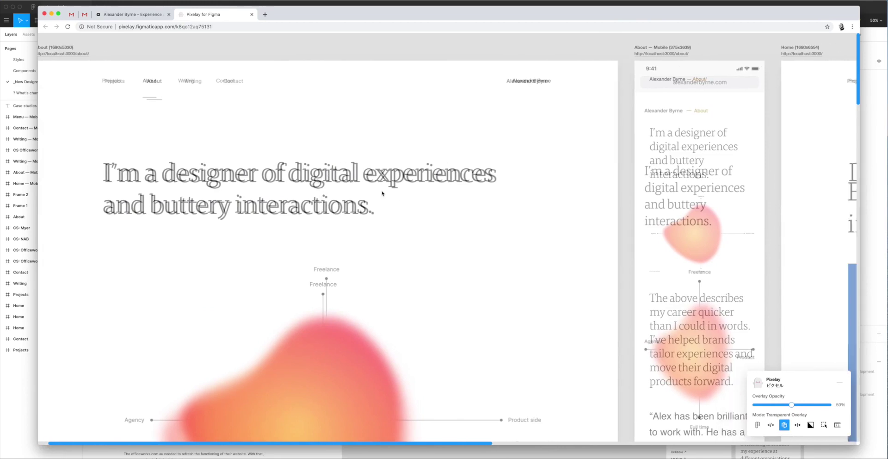
# Vary the transparent overlay's opacity between 100% and 1% to compare design and site, leaving it at 57%.
pyautogui.hscroll(-4, 384, 194)
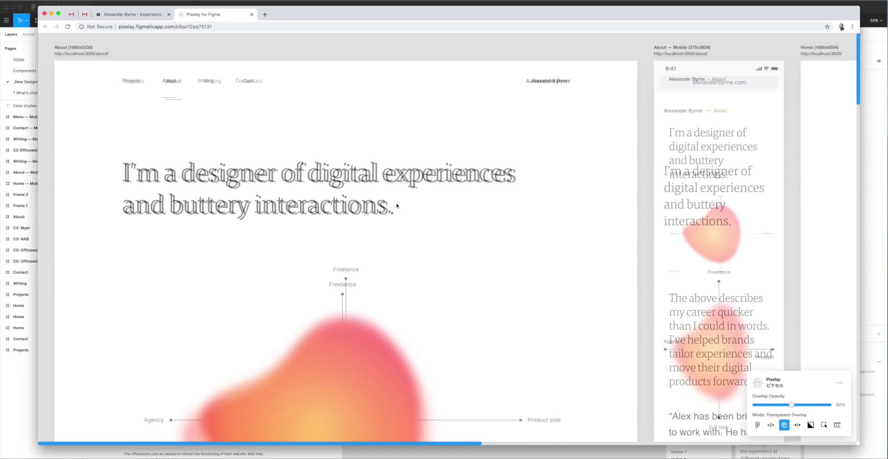
pyautogui.hscroll(4, 370, 182)
pyautogui.hscroll(-4, 555, 301)
pyautogui.moveTo(791, 405); pyautogui.dragTo(829, 405)
pyautogui.click(829, 405)
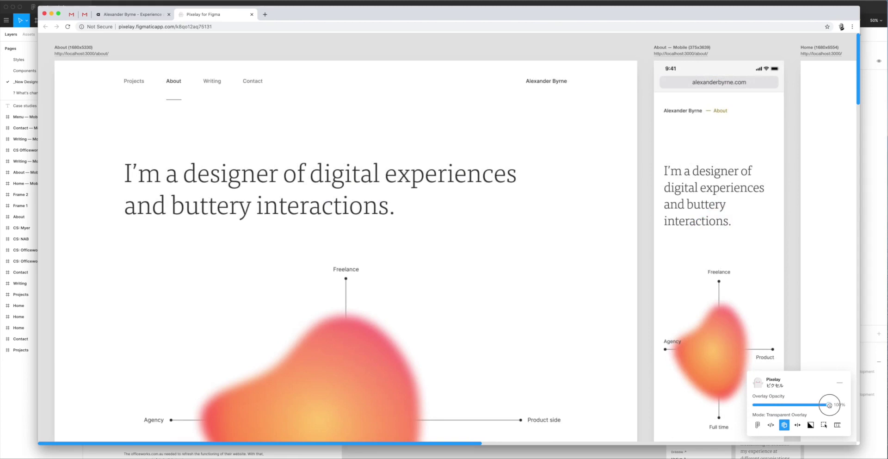
pyautogui.moveTo(829, 406); pyautogui.dragTo(749, 406)
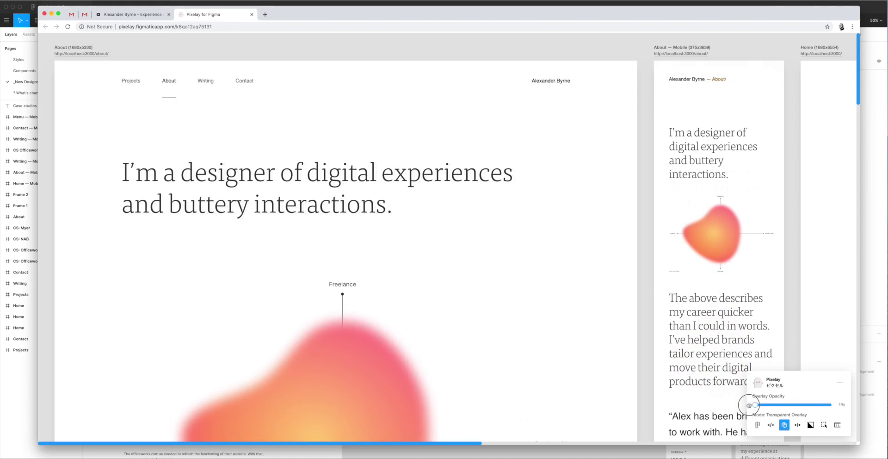
pyautogui.moveTo(749, 406); pyautogui.dragTo(797, 404)
pyautogui.hscroll(5, 603, 324)
pyautogui.hscroll(-6, 603, 324)
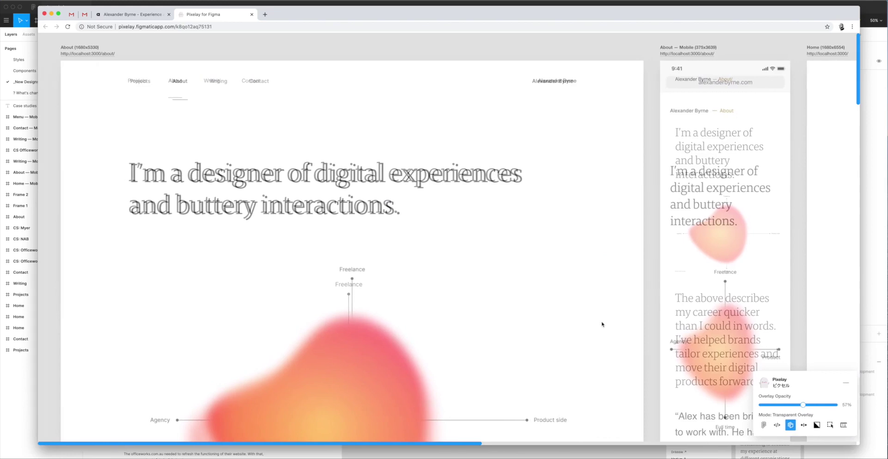
pyautogui.hscroll(2, 602, 324)
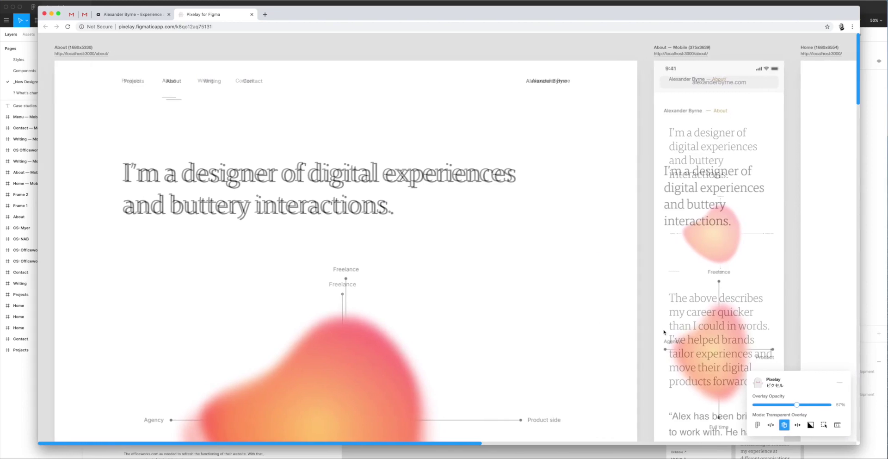
# Alternate between the original Figma design and the web development build to compare the beginning of the About frames.
pyautogui.click(758, 425)
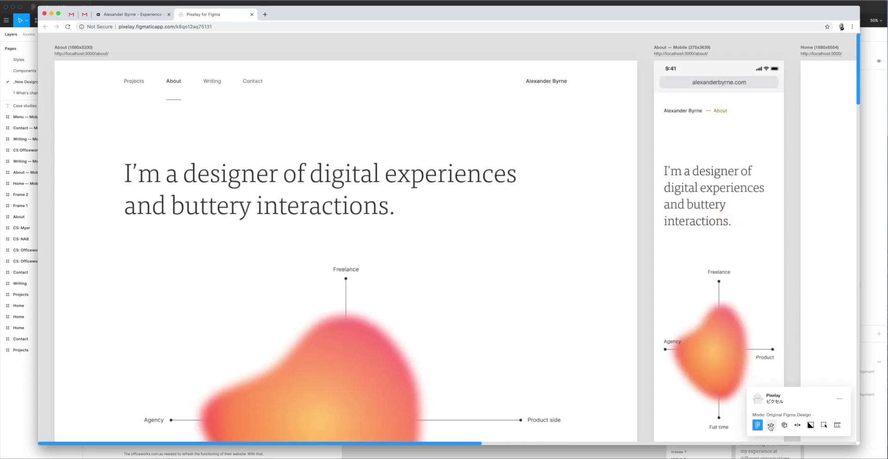
pyautogui.click(770, 426)
pyautogui.click(757, 426)
pyautogui.click(771, 426)
pyautogui.click(757, 426)
pyautogui.click(771, 425)
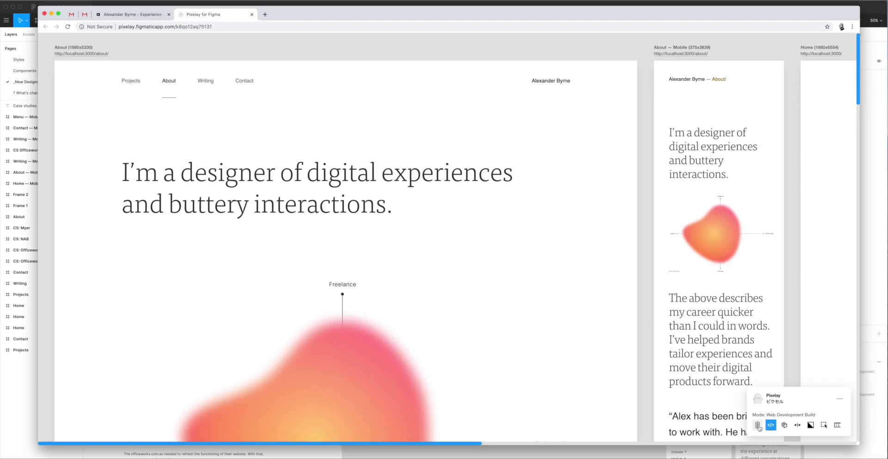
pyautogui.click(758, 426)
pyautogui.click(771, 426)
pyautogui.click(759, 425)
pyautogui.click(770, 425)
# Compare the original Figma design with the web development build farther down the About frames.
pyautogui.scroll(-5, 601, 353)
pyautogui.scroll(-10, 601, 353)
pyautogui.click(758, 425)
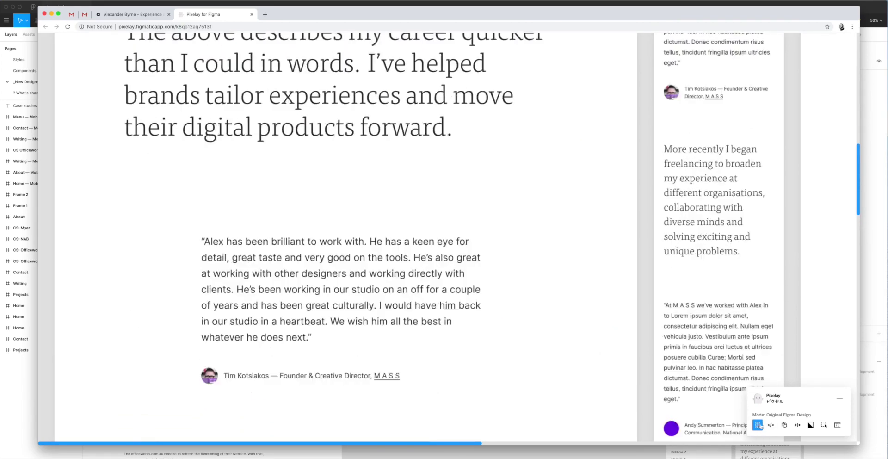
pyautogui.click(771, 426)
pyautogui.click(756, 426)
pyautogui.scroll(-5, 582, 348)
pyautogui.scroll(20, 582, 348)
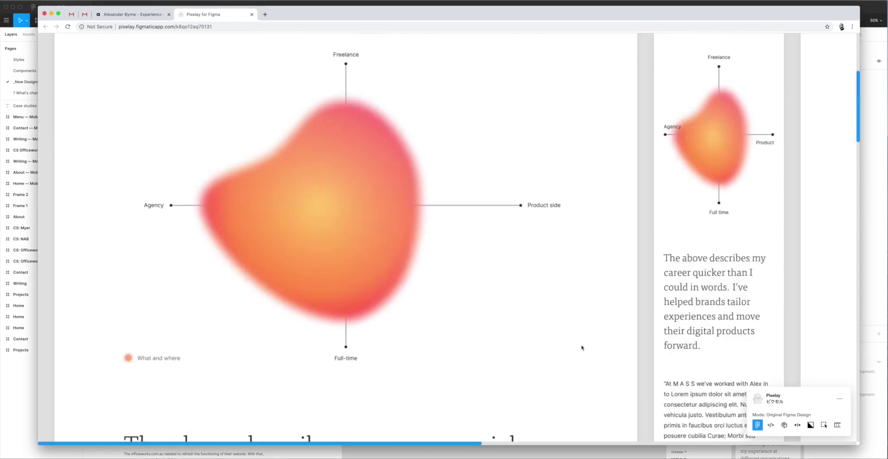
# Return to the transparent overlay and set its opacity to 61%.
pyautogui.click(785, 426)
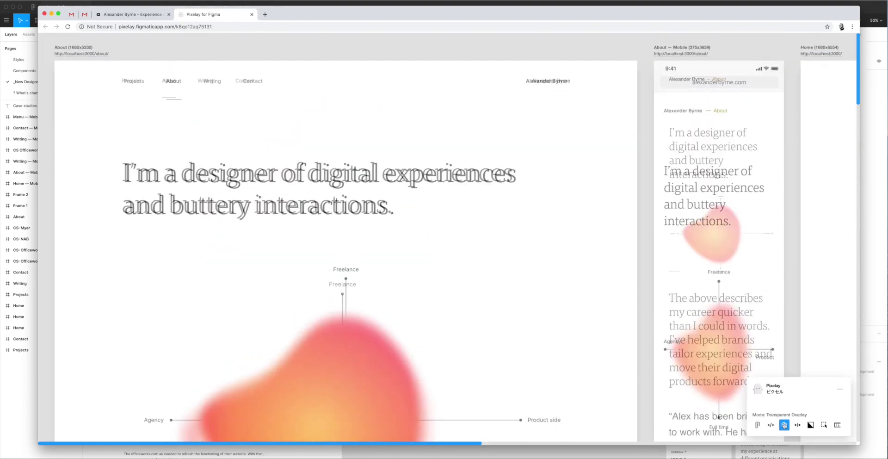
pyautogui.moveTo(797, 405)
pyautogui.mouseDown()
pyautogui.moveTo(810, 405)
pyautogui.moveTo(788, 405)
pyautogui.moveTo(799, 405)
pyautogui.mouseUp()
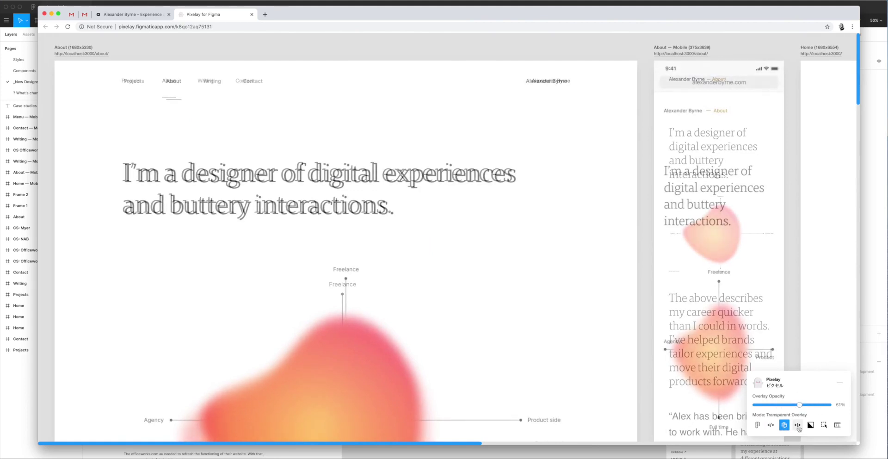
# Switch to the split screen overlay and move the divider across the About frame to compare its heading and graphic.
pyautogui.click(798, 425)
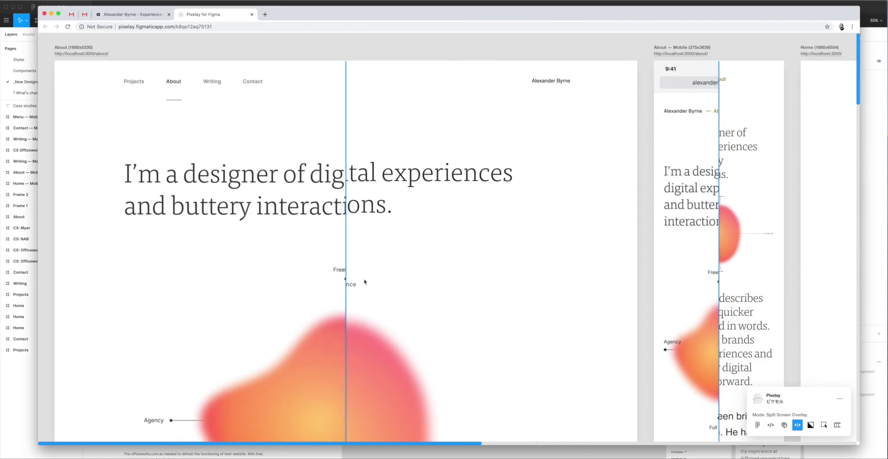
pyautogui.moveTo(346, 281); pyautogui.dragTo(249, 277)
pyautogui.moveTo(310, 278); pyautogui.dragTo(383, 273)
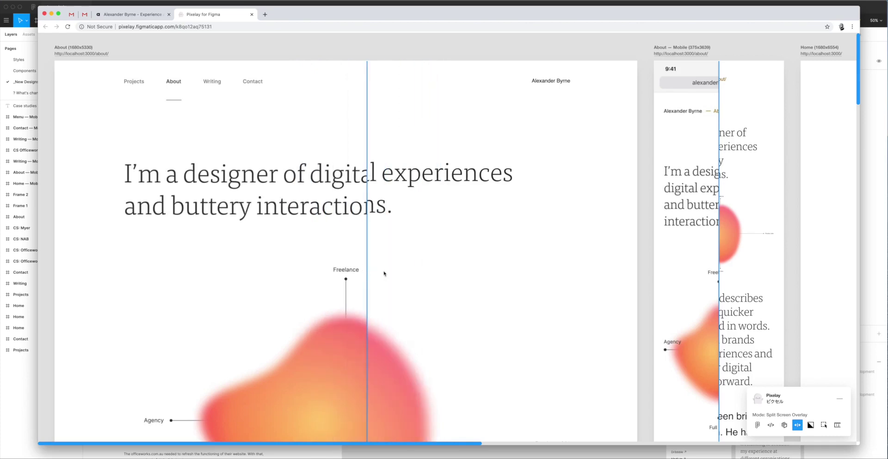
pyautogui.hscroll(5, 385, 274)
pyautogui.scroll(-6, 299, 302)
pyautogui.moveTo(262, 317); pyautogui.dragTo(216, 303)
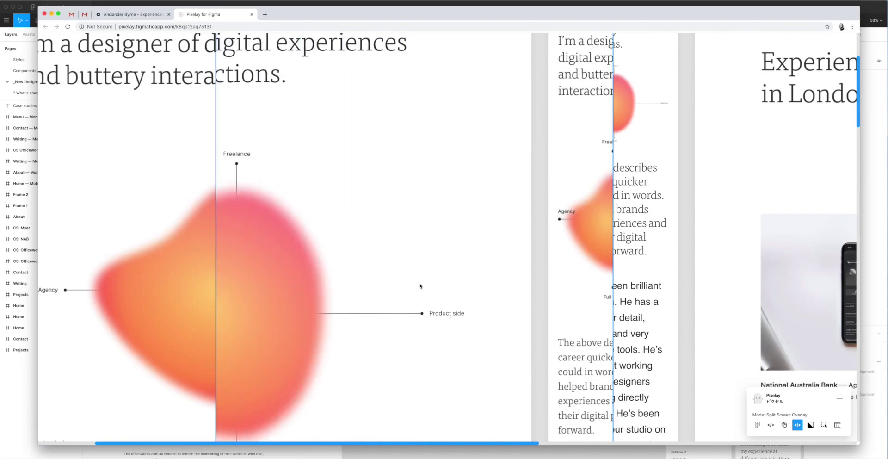
# Compare the Home and Home — Mobile frames with the site by shifting their split screen dividers.
pyautogui.hscroll(8, 420, 284)
pyautogui.hscroll(15, 423, 285)
pyautogui.scroll(6, 446, 252)
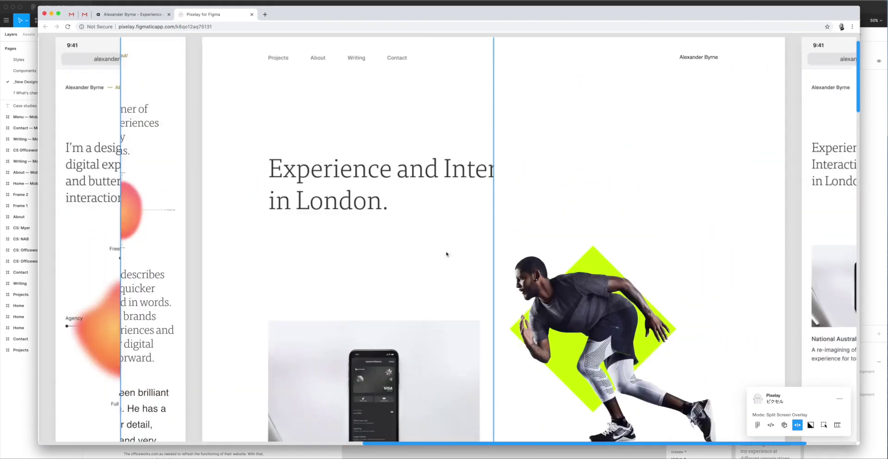
pyautogui.moveTo(493, 196)
pyautogui.mouseDown()
pyautogui.moveTo(248, 187)
pyautogui.moveTo(512, 186)
pyautogui.moveTo(343, 188)
pyautogui.moveTo(477, 197)
pyautogui.mouseUp()
pyautogui.hscroll(4, 478, 197)
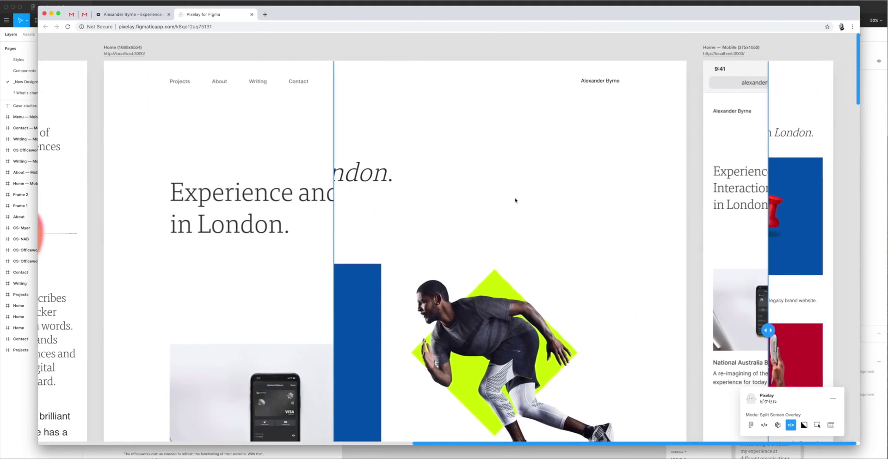
pyautogui.moveTo(773, 216); pyautogui.dragTo(793, 216)
pyautogui.hscroll(-1, 406, 206)
pyautogui.hscroll(-5, 406, 206)
pyautogui.hscroll(4, 406, 205)
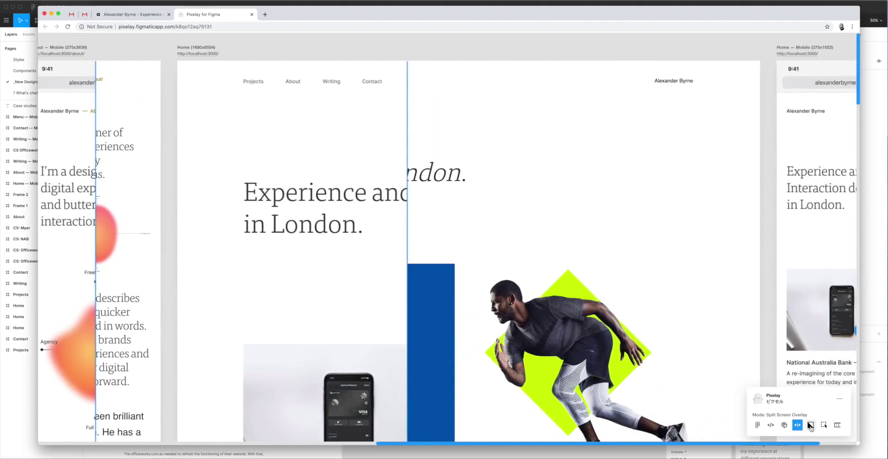
# Switch to the blend-diff overlay at 100% opacity and bring the About frame into view.
pyautogui.click(811, 425)
pyautogui.moveTo(800, 404); pyautogui.dragTo(842, 403)
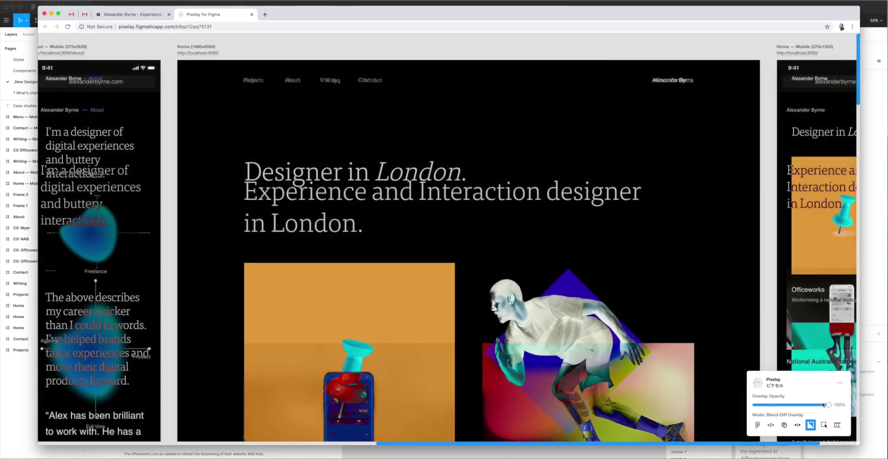
pyautogui.hscroll(-15, 549, 320)
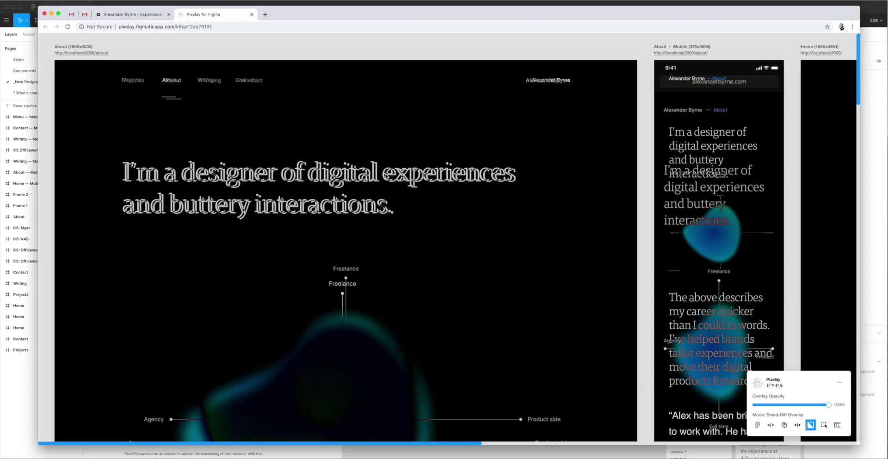
# Examine the blended differences down the About frame, and set the blend-diff overlay's opacity to 67%.
pyautogui.scroll(-10, 409, 176)
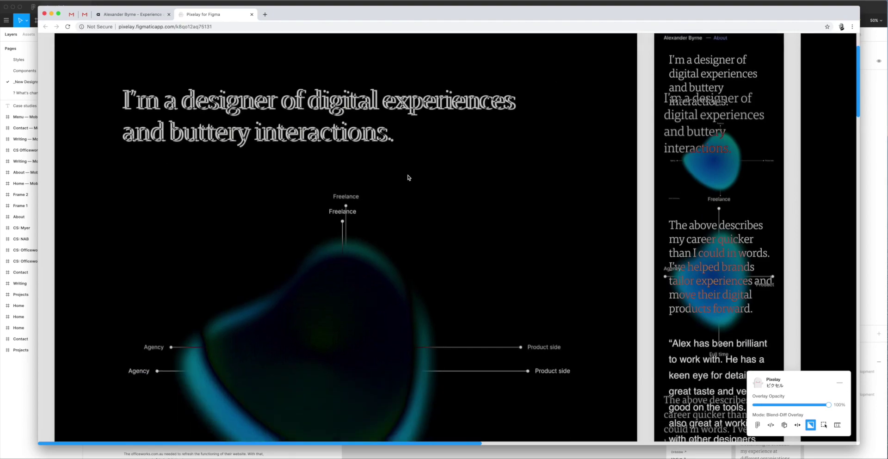
pyautogui.scroll(-3, 408, 177)
pyautogui.scroll(10, 396, 244)
pyautogui.scroll(-11, 396, 245)
pyautogui.scroll(-10, 394, 245)
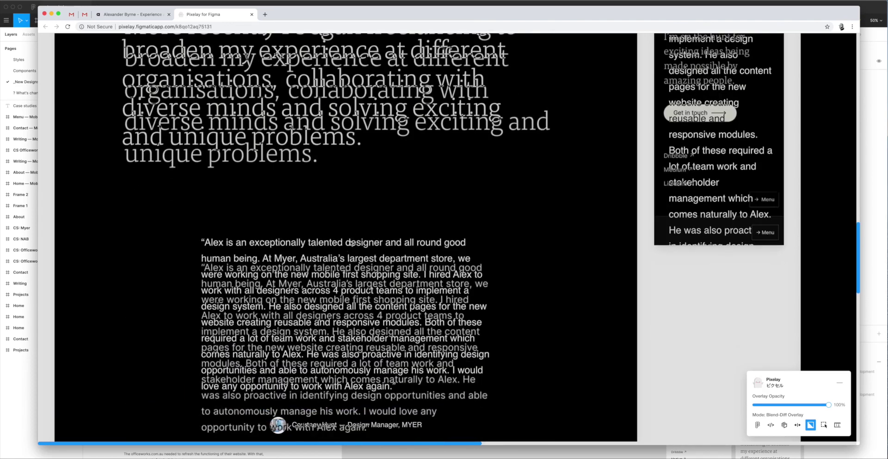
pyautogui.scroll(5, 352, 243)
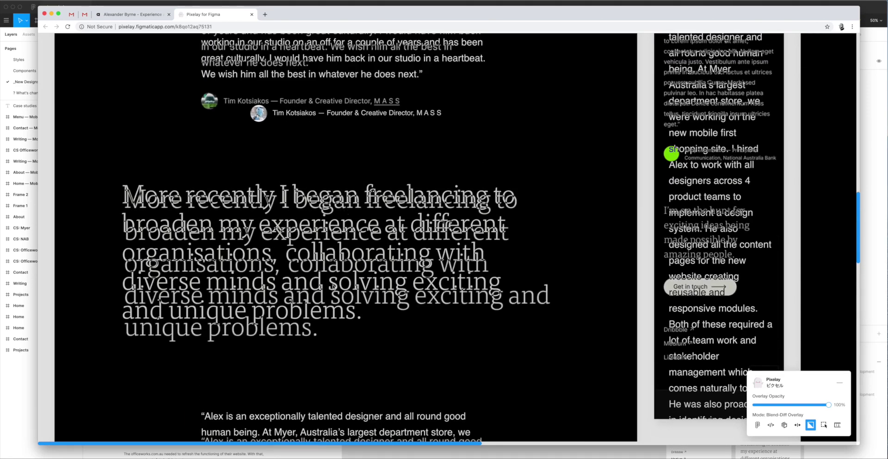
pyautogui.scroll(15, 335, 284)
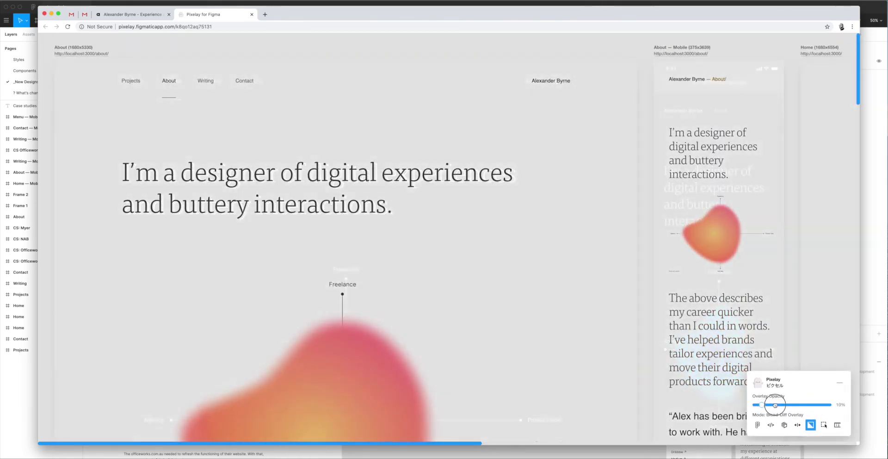
pyautogui.moveTo(776, 405); pyautogui.dragTo(804, 404)
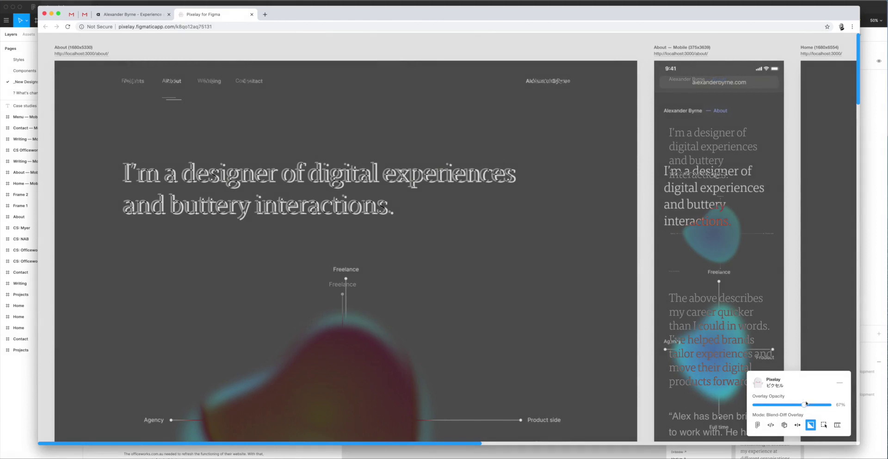
# Switch to the draggable overlay, look across the About and Home frames, and set the overlay opacity to 80%.
pyautogui.click(824, 425)
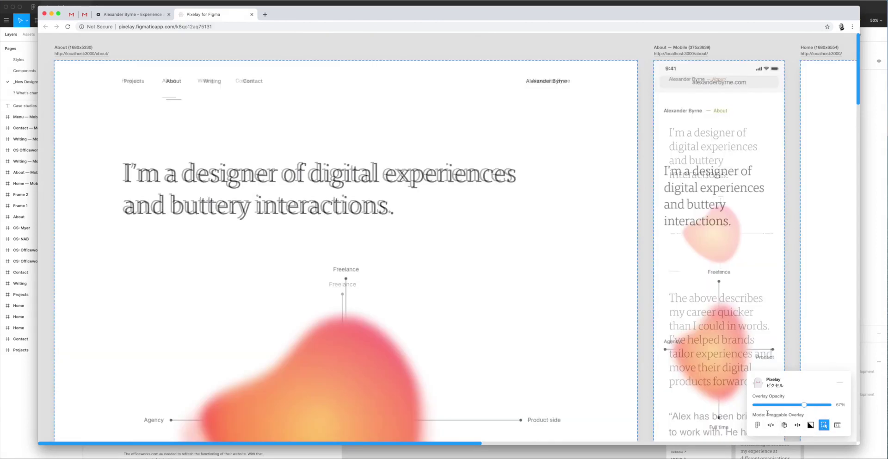
pyautogui.hscroll(10, 464, 318)
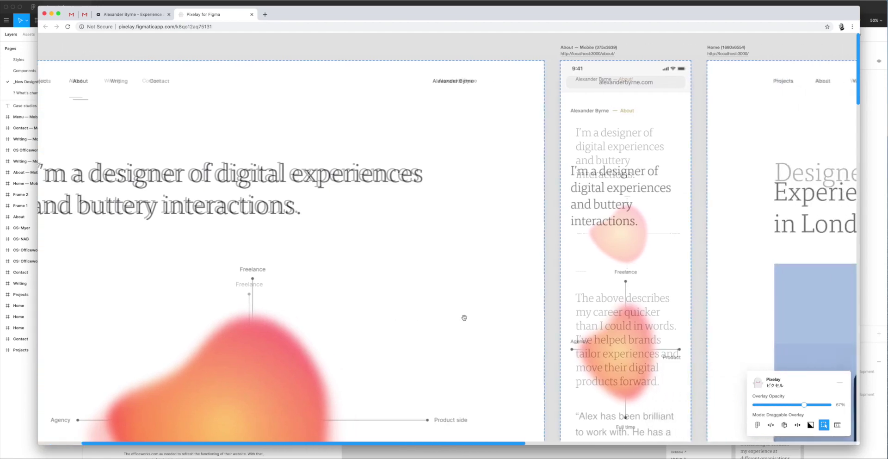
pyautogui.hscroll(10, 463, 317)
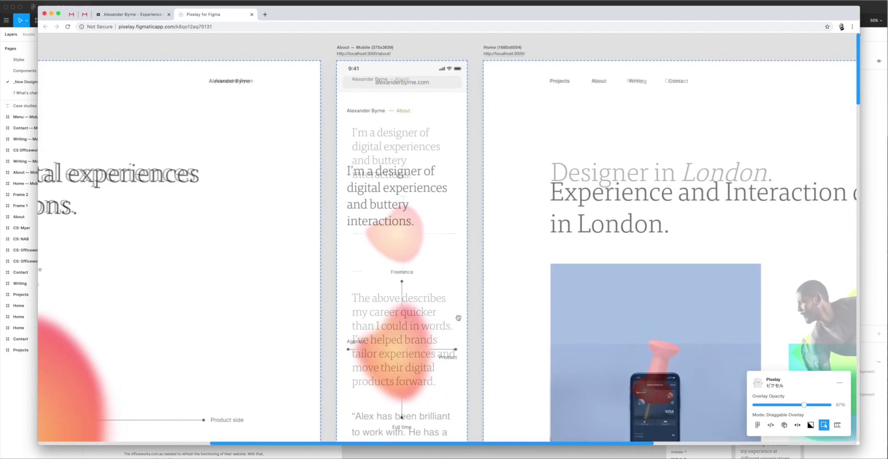
pyautogui.hscroll(6, 459, 318)
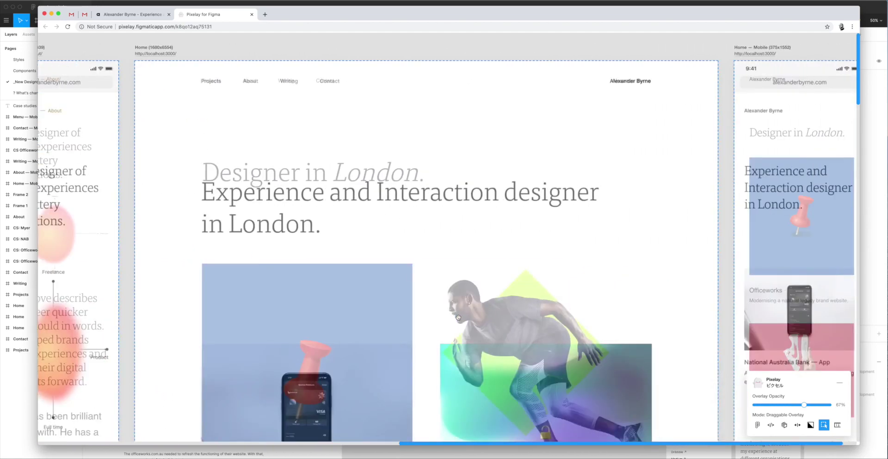
pyautogui.hscroll(-6, 459, 317)
pyautogui.hscroll(-7, 458, 317)
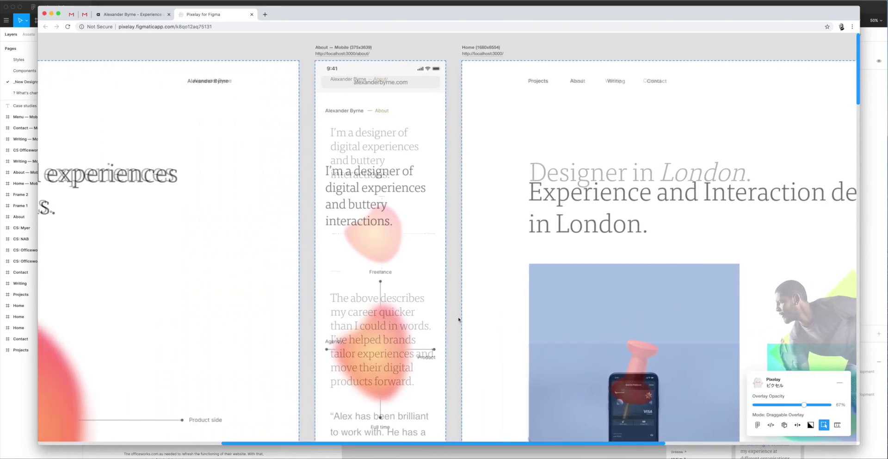
pyautogui.moveTo(818, 405); pyautogui.dragTo(837, 404)
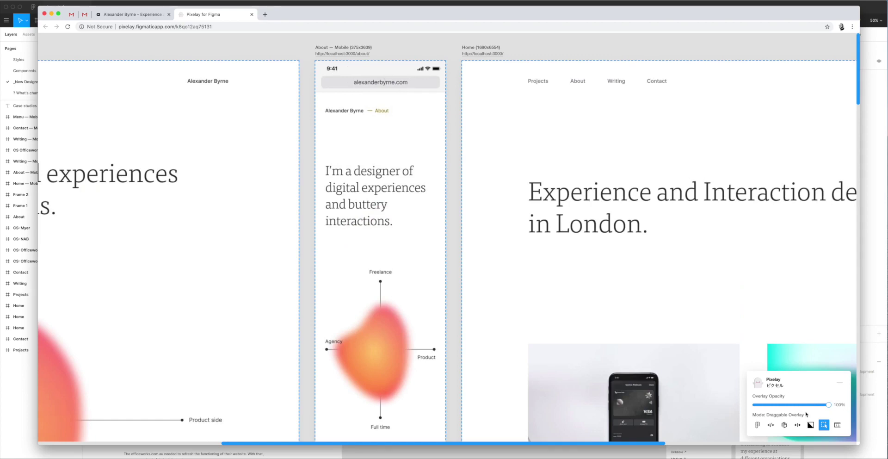
pyautogui.moveTo(826, 406); pyautogui.dragTo(814, 405)
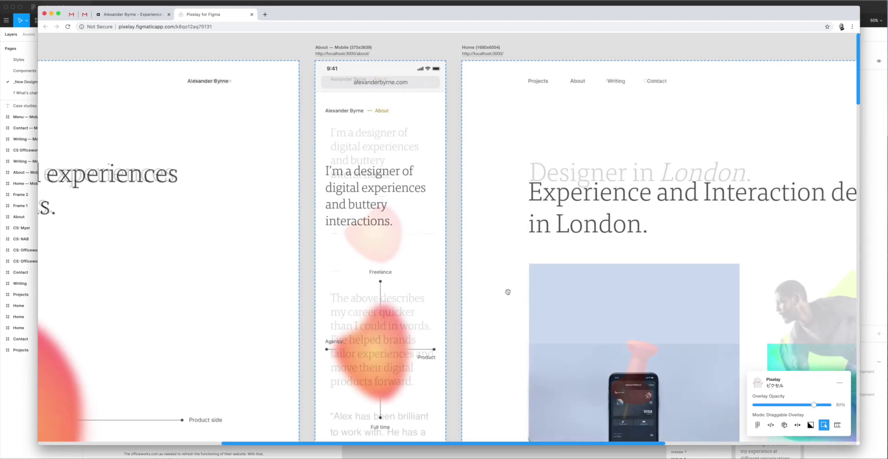
# Shift the overlaid designs to compare the About — Mobile heading, and line up the About frame's heading with the site's.
pyautogui.moveTo(416, 270); pyautogui.dragTo(416, 242)
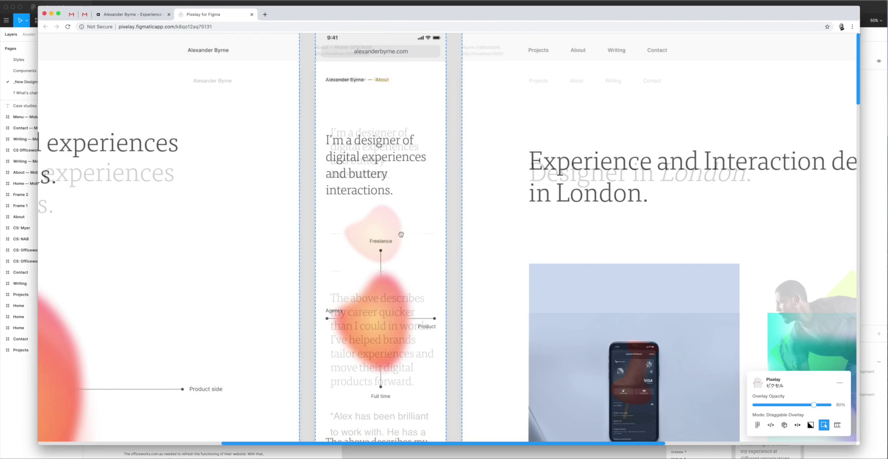
pyautogui.hscroll(-10, 401, 234)
pyautogui.moveTo(391, 177); pyautogui.dragTo(391, 191)
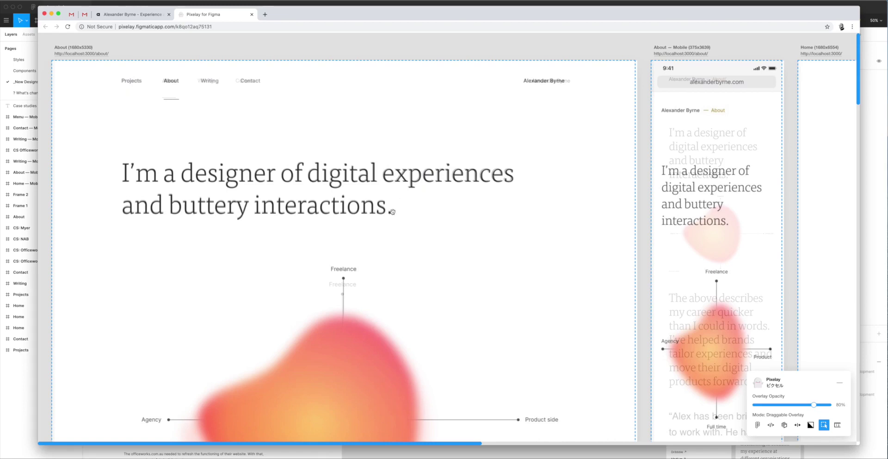
pyautogui.moveTo(394, 197); pyautogui.dragTo(394, 195)
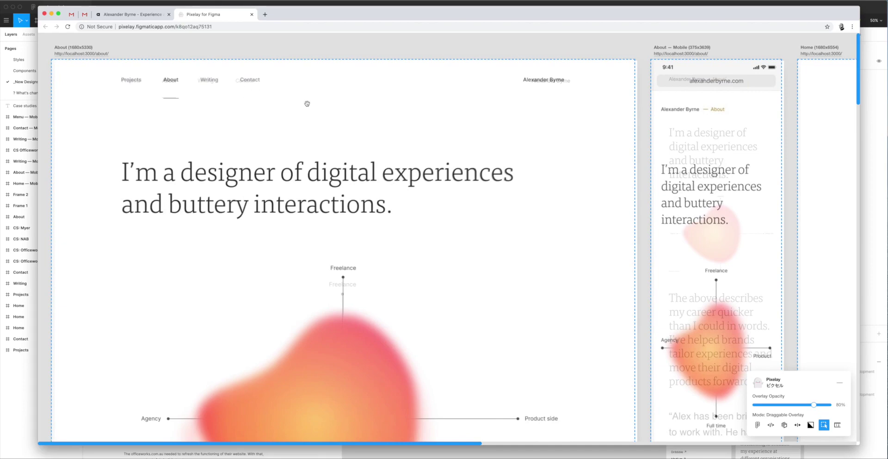
pyautogui.moveTo(449, 285)
pyautogui.mouseDown()
pyautogui.moveTo(440, 289)
pyautogui.moveTo(448, 289)
pyautogui.mouseUp()
pyautogui.scroll(-2, 448, 289)
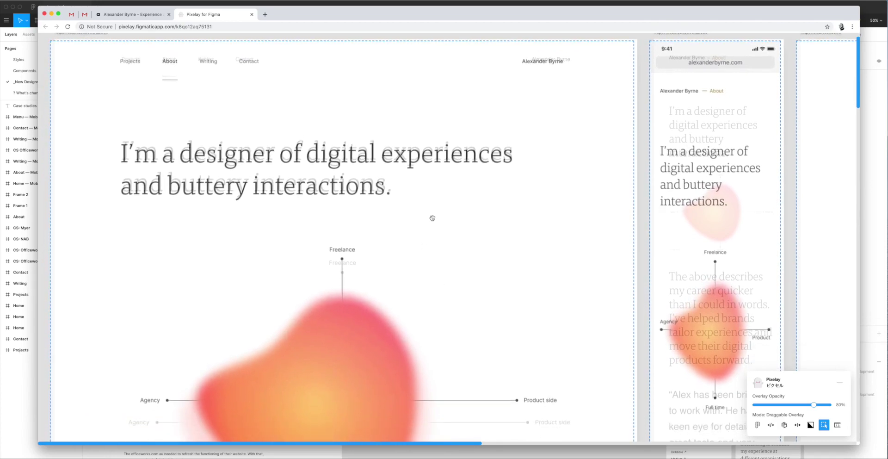
# Shift the draggable overlay around the About frame to compare its heading and navigation with the site's.
pyautogui.scroll(2, 424, 217)
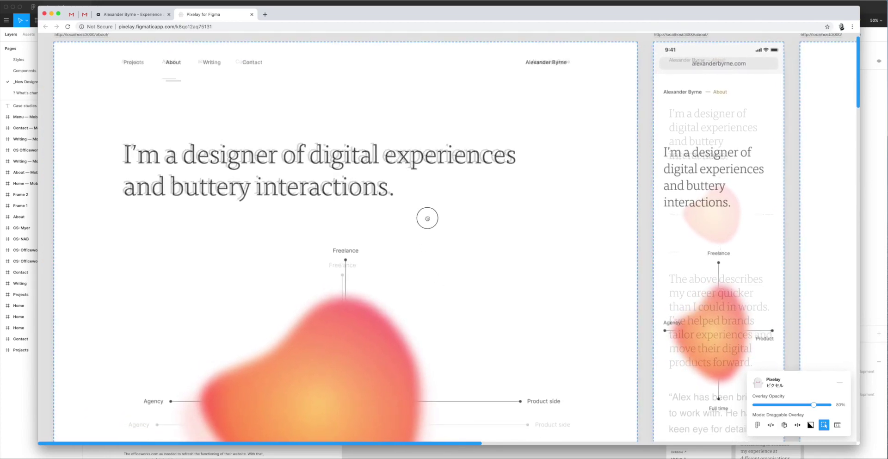
pyautogui.scroll(2, 428, 218)
pyautogui.moveTo(413, 199); pyautogui.dragTo(406, 199)
pyautogui.moveTo(572, 282); pyautogui.dragTo(545, 268)
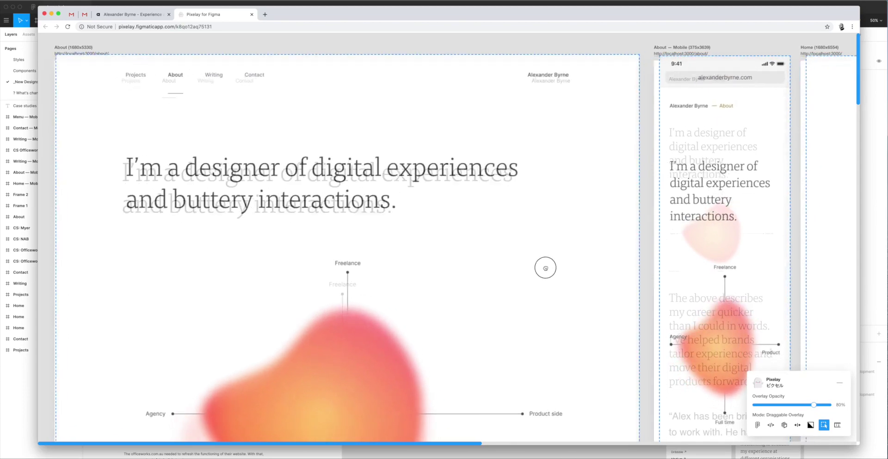
# Compare the About — Mobile and Home headings by shifting the overlaid designs against the site.
pyautogui.hscroll(10, 546, 270)
pyautogui.moveTo(365, 231); pyautogui.dragTo(369, 231)
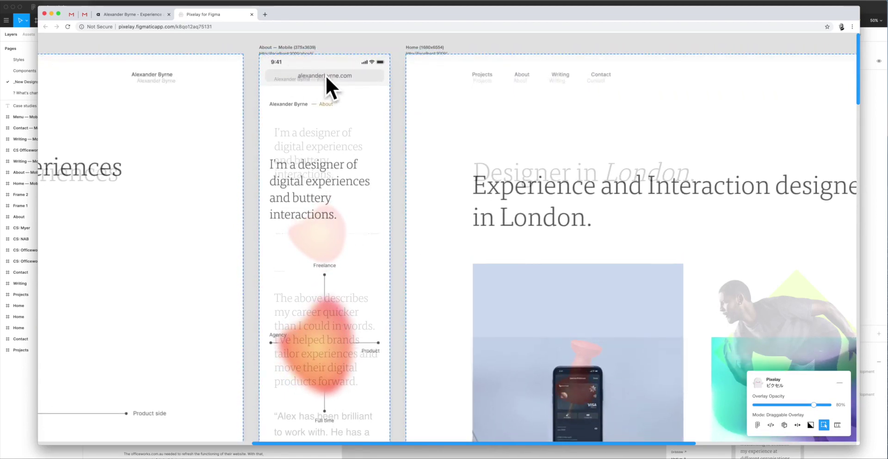
pyautogui.scroll(-3, 348, 181)
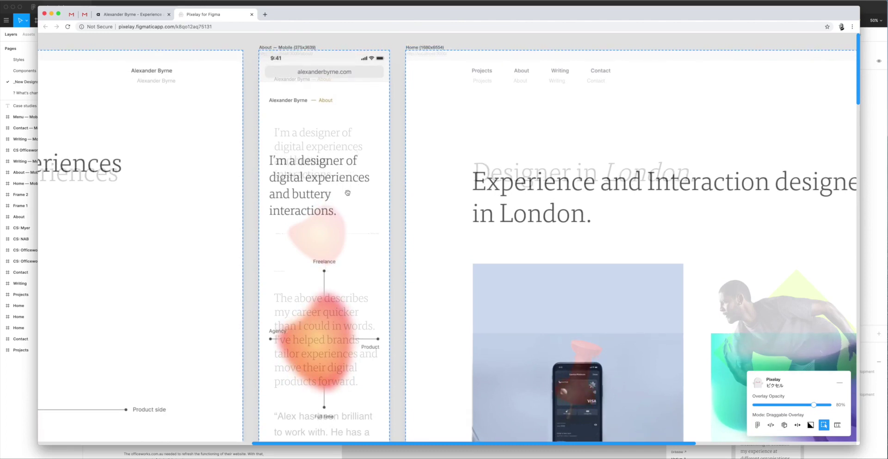
pyautogui.scroll(-1, 350, 202)
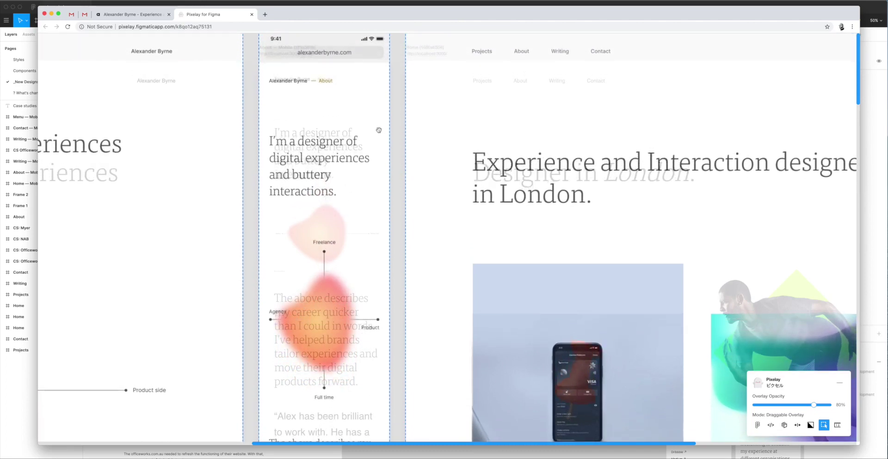
pyautogui.moveTo(354, 185); pyautogui.dragTo(352, 175)
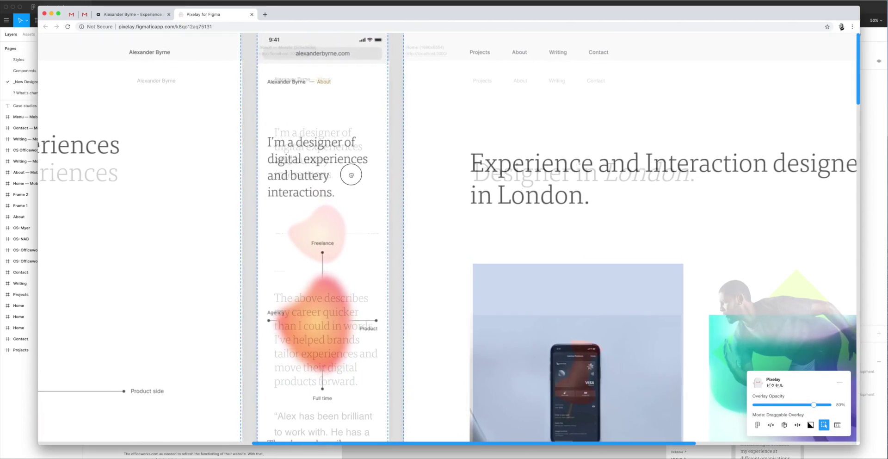
pyautogui.scroll(3, 348, 175)
pyautogui.scroll(3, 353, 164)
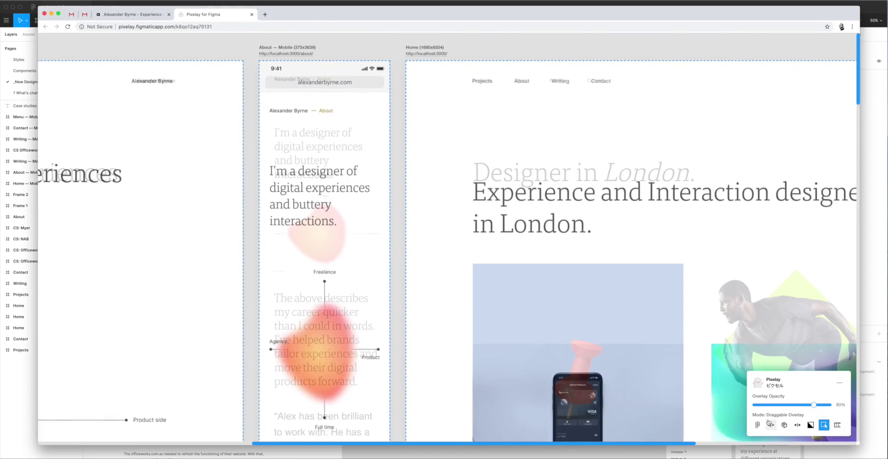
# Switch to the Measure Pixels mode and measure the vertical offset at the About diagram's Freelance label.
pyautogui.click(837, 426)
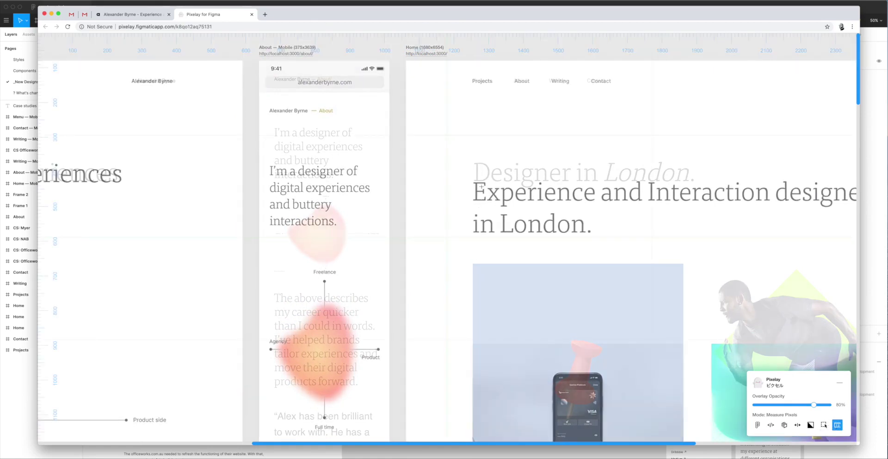
pyautogui.hscroll(-10, 483, 175)
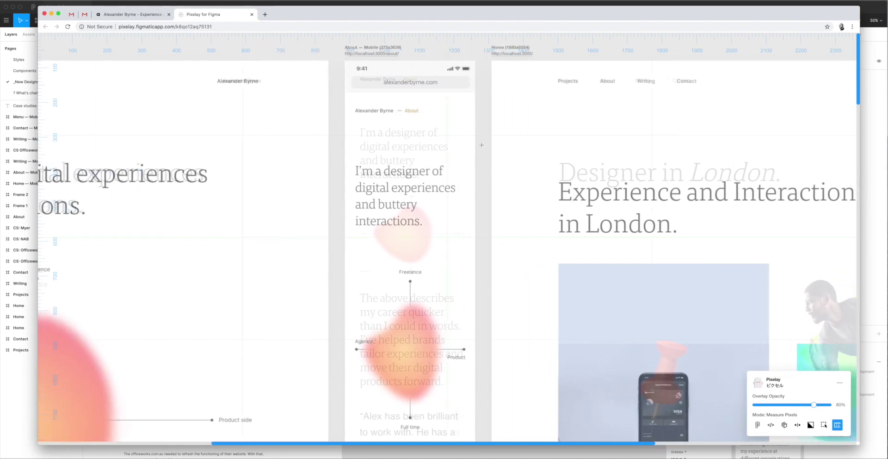
pyautogui.scroll(-3, 341, 296)
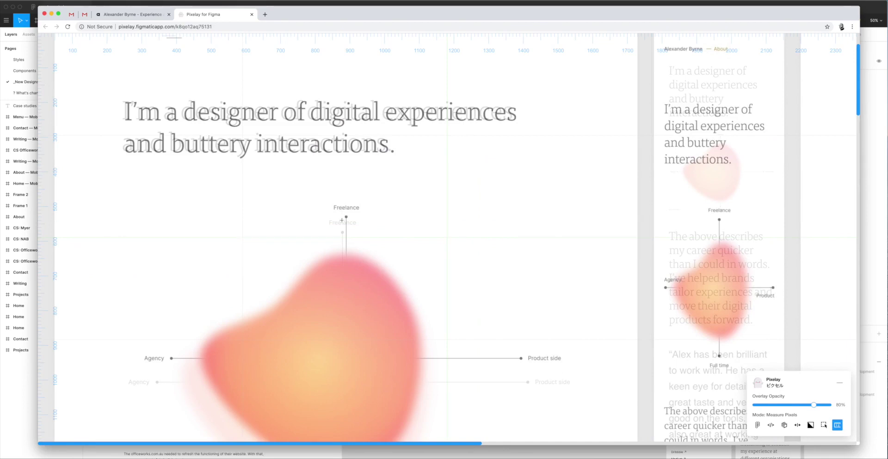
pyautogui.click(342, 220)
pyautogui.moveTo(342, 221); pyautogui.dragTo(332, 209)
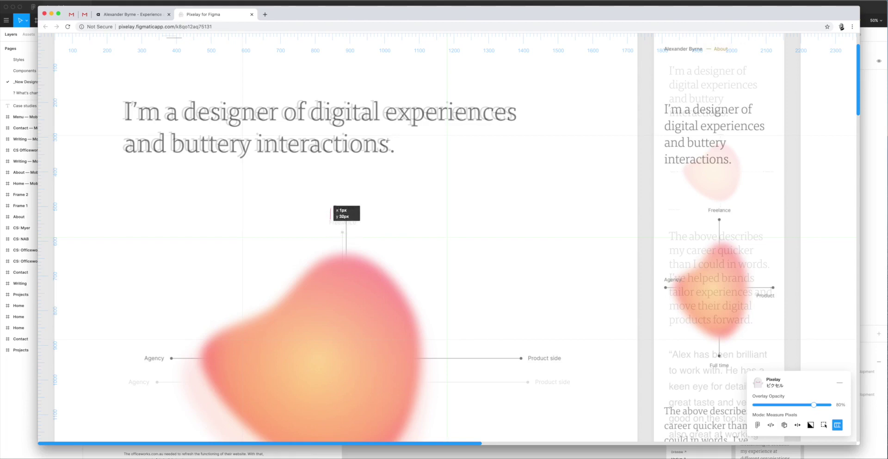
# Measure distances around the About frame's heading, the Product side line and the edge of the gradient blob.
pyautogui.moveTo(383, 139); pyautogui.dragTo(393, 138)
pyautogui.moveTo(489, 358); pyautogui.dragTo(465, 348)
pyautogui.scroll(-2, 484, 362)
pyautogui.moveTo(418, 316); pyautogui.dragTo(467, 302)
pyautogui.moveTo(440, 319); pyautogui.dragTo(419, 251)
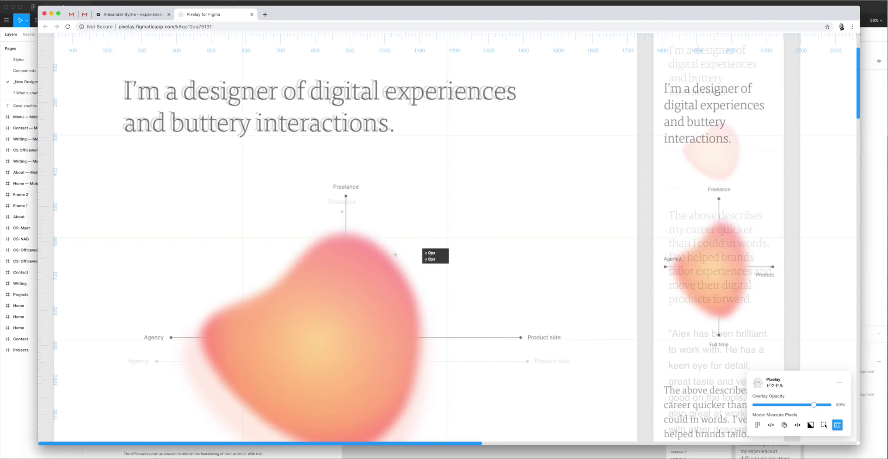
pyautogui.moveTo(398, 237); pyautogui.dragTo(410, 194)
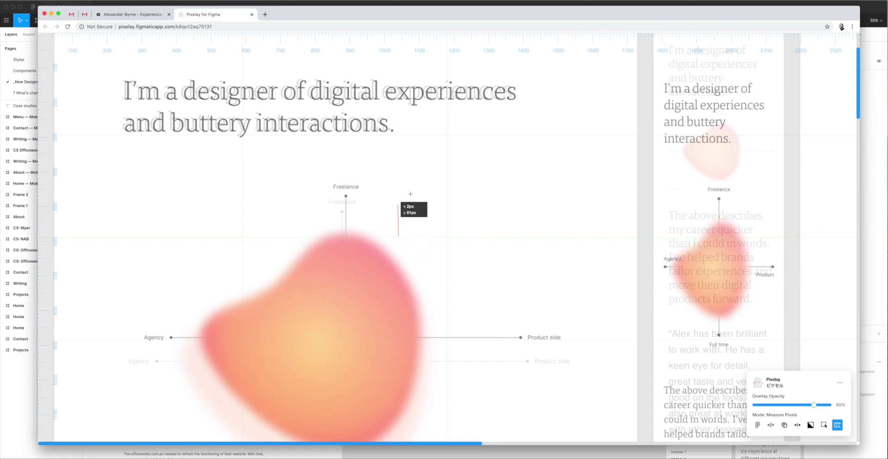
# Measure the distance between the 100 and 200 marks along the horizontal ruler.
pyautogui.click(189, 142)
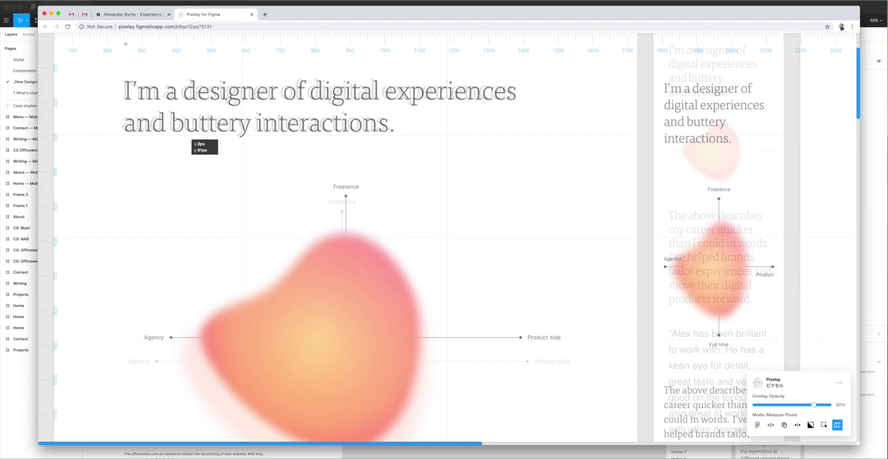
pyautogui.hscroll(3, 95, 44)
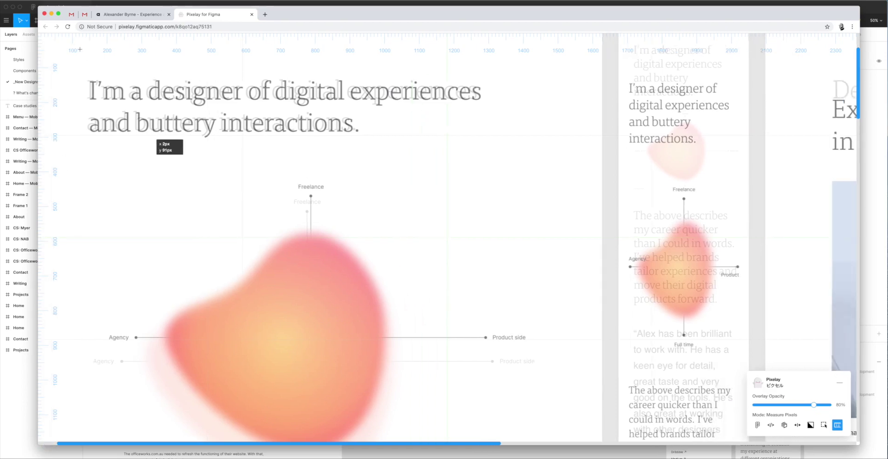
pyautogui.hscroll(1, 79, 49)
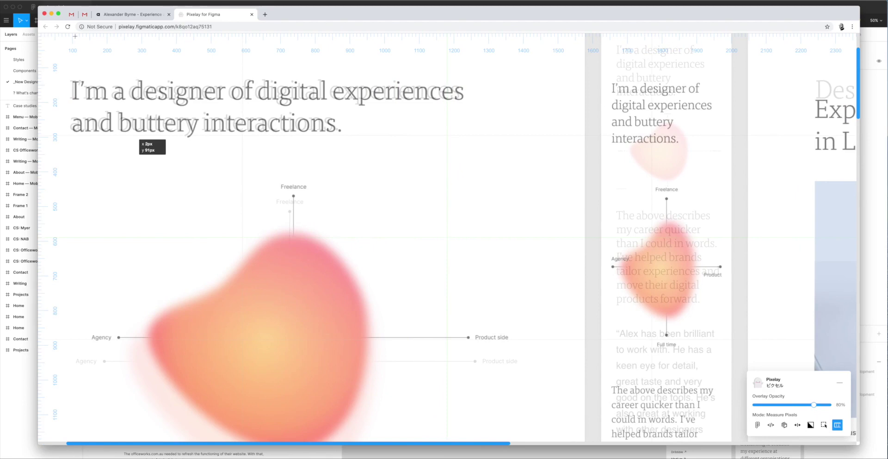
pyautogui.moveTo(72, 40); pyautogui.dragTo(108, 40)
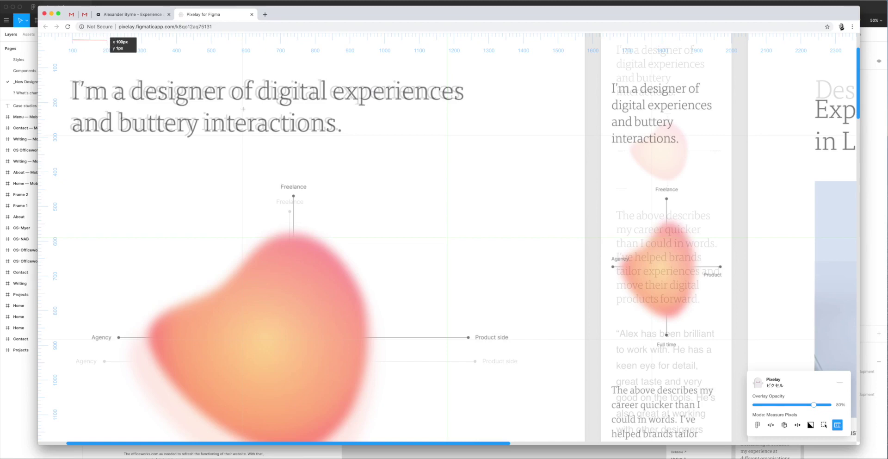
# Measure the width and height of the About frame's two-line heading.
pyautogui.scroll(-3, 243, 109)
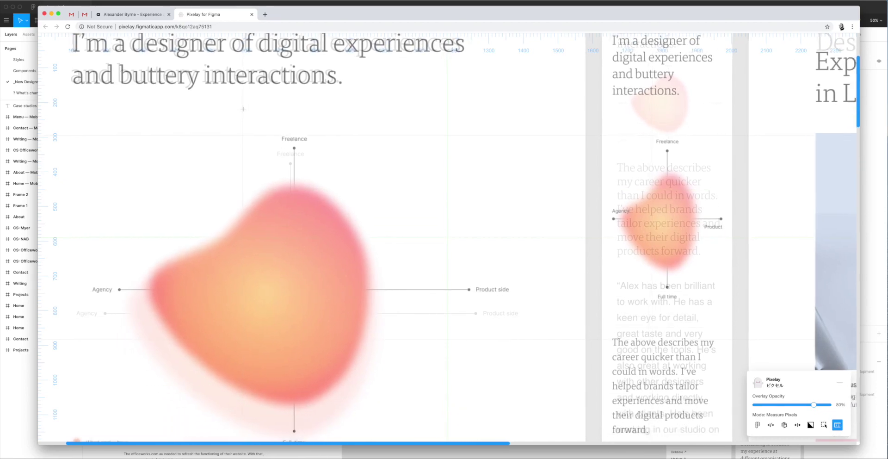
pyautogui.scroll(1, 243, 109)
pyautogui.scroll(-1, 135, 96)
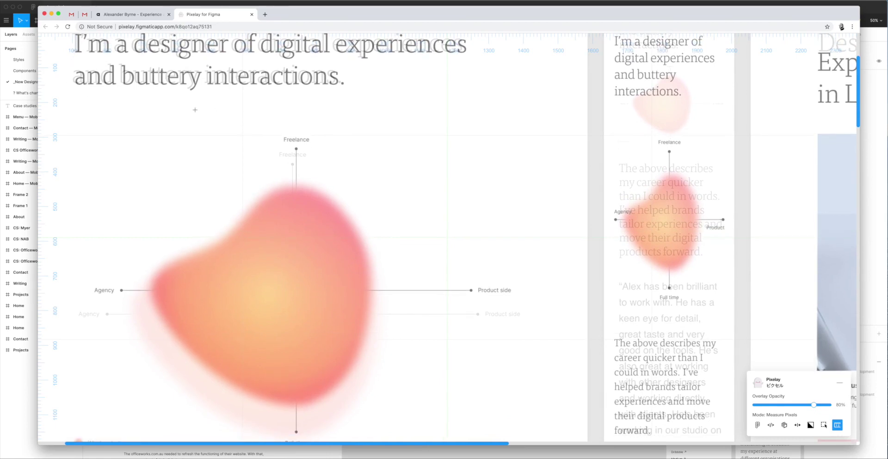
pyautogui.scroll(1, 61, 69)
pyautogui.moveTo(73, 43); pyautogui.dragTo(469, 44)
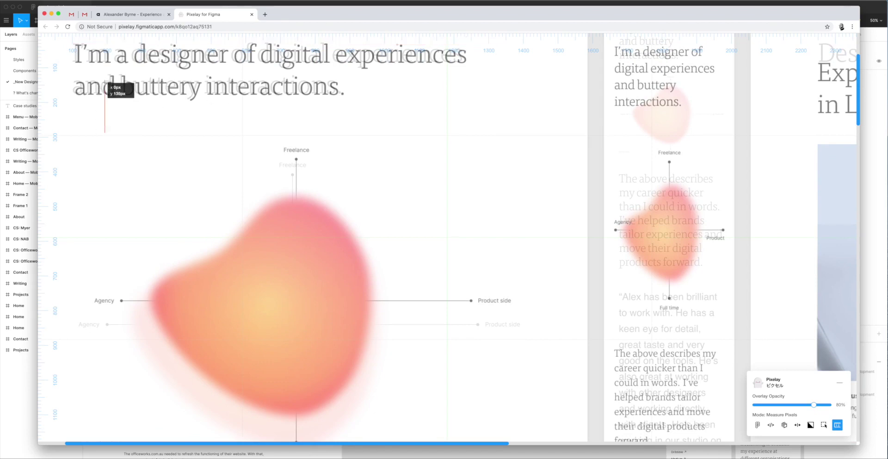
pyautogui.moveTo(72, 95); pyautogui.dragTo(71, 45)
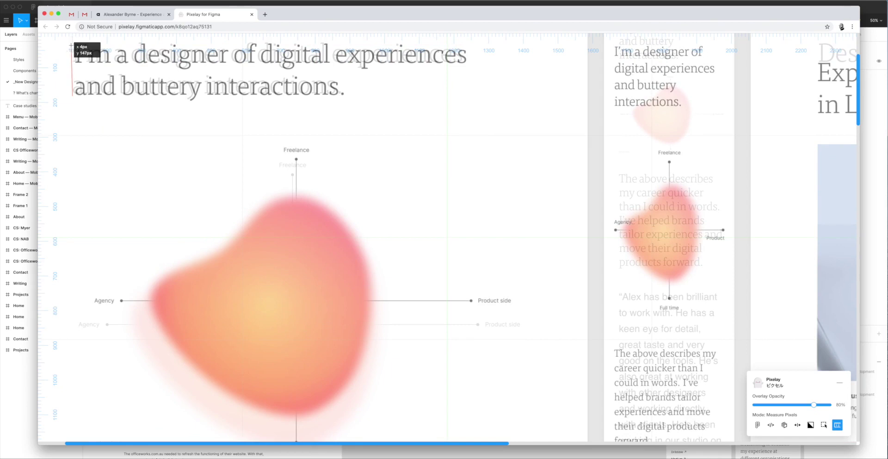
# Switch to the transparent overlay and set its opacity to 50%.
pyautogui.scroll(5, 296, 157)
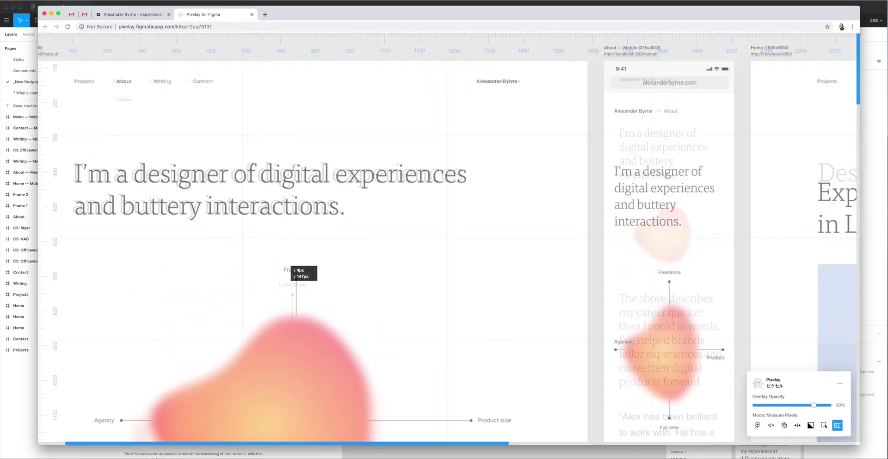
pyautogui.click(784, 425)
pyautogui.moveTo(813, 404); pyautogui.dragTo(792, 405)
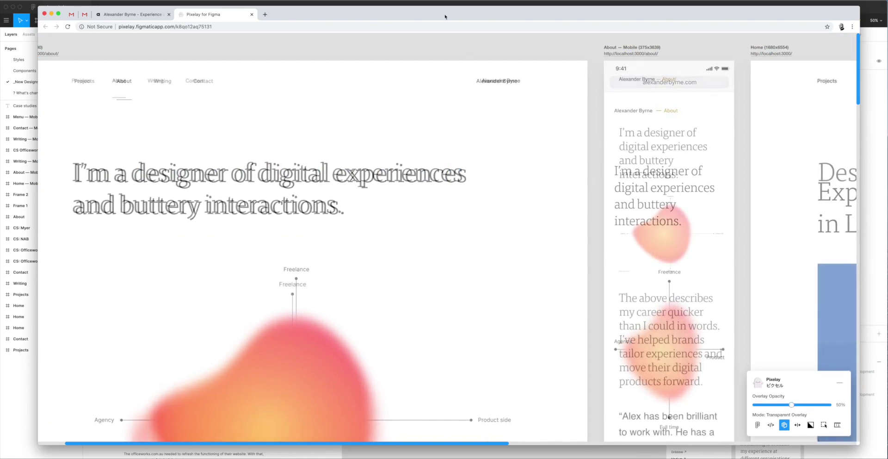
# Fit the browser window to the left half of the screen and bring up the code editor with Home.jsx beside it.
pyautogui.press('super+alt+Left')
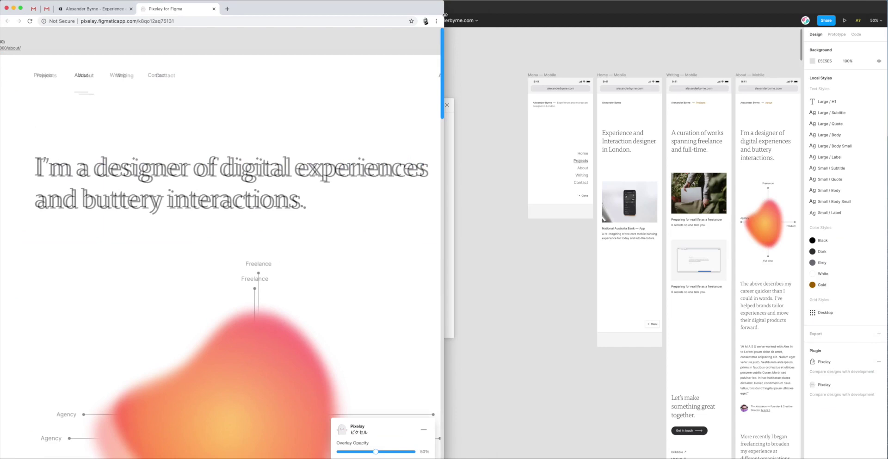
pyautogui.press('super+Tab')
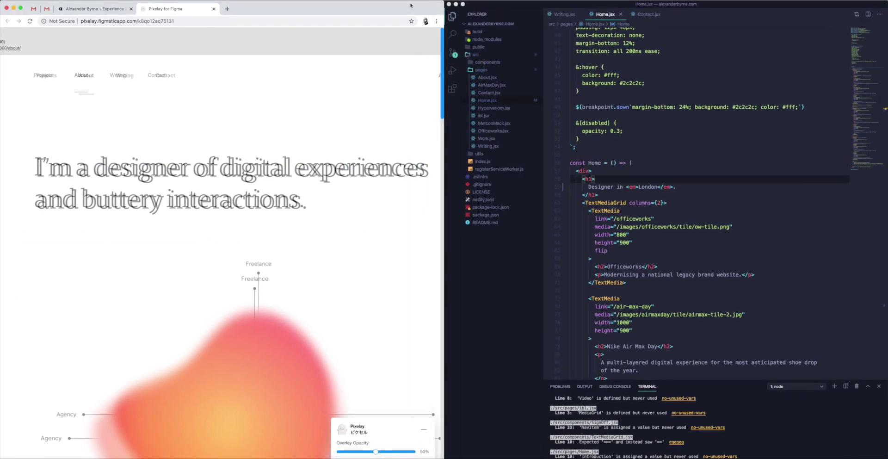
pyautogui.moveTo(411, 1)
pyautogui.mouseDown()
pyautogui.moveTo(411, 21)
pyautogui.moveTo(407, 5)
pyautogui.mouseUp()
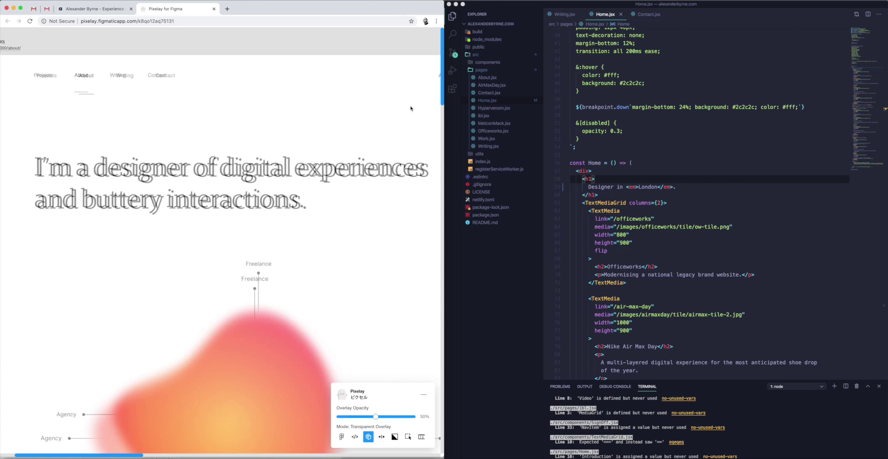
pyautogui.click(622, 7)
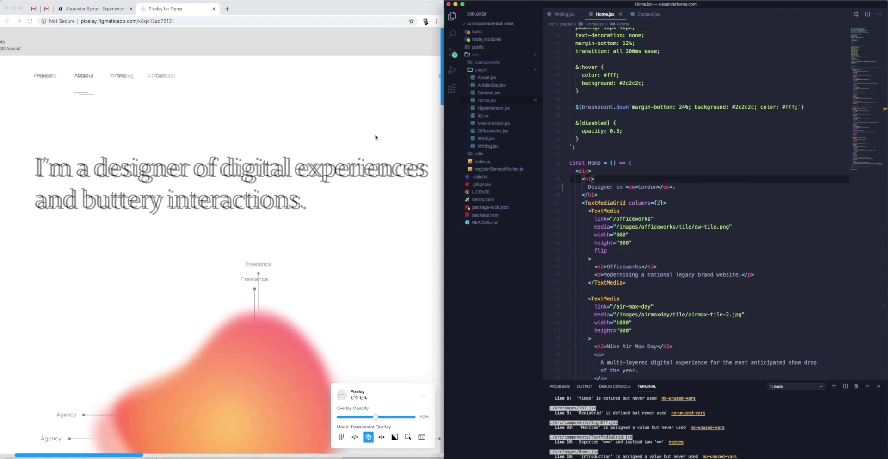
# Bring the Home frame into view and set the transparent overlay's opacity to 51%.
pyautogui.hscroll(10, 363, 141)
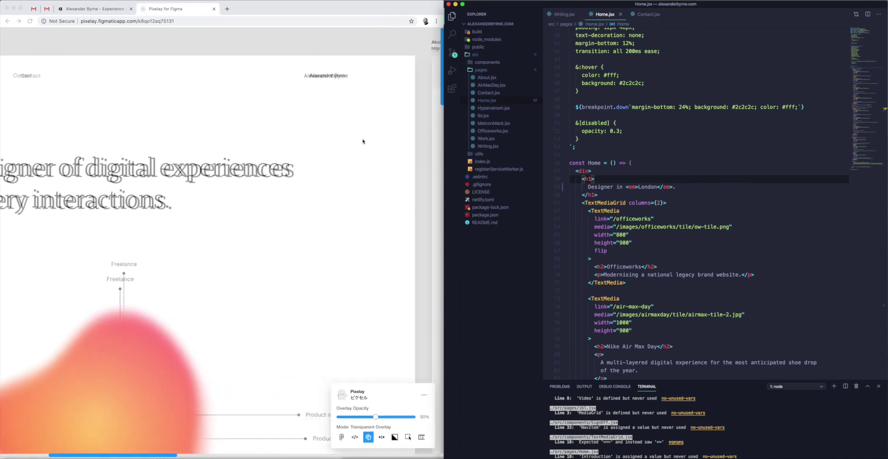
pyautogui.hscroll(3, 363, 141)
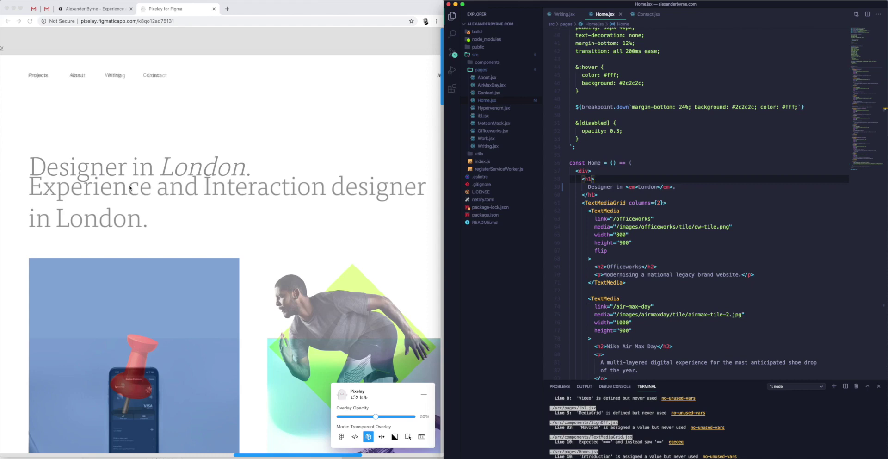
pyautogui.moveTo(375, 417)
pyautogui.mouseDown()
pyautogui.moveTo(392, 417)
pyautogui.moveTo(377, 417)
pyautogui.mouseUp()
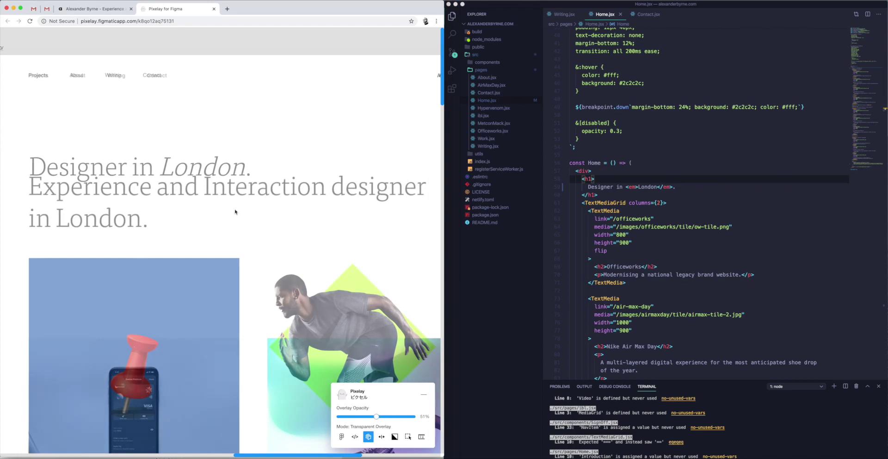
# Open the live localhost:3000/about page from its frame's link, and close that page again.
pyautogui.hscroll(-5, 106, 96)
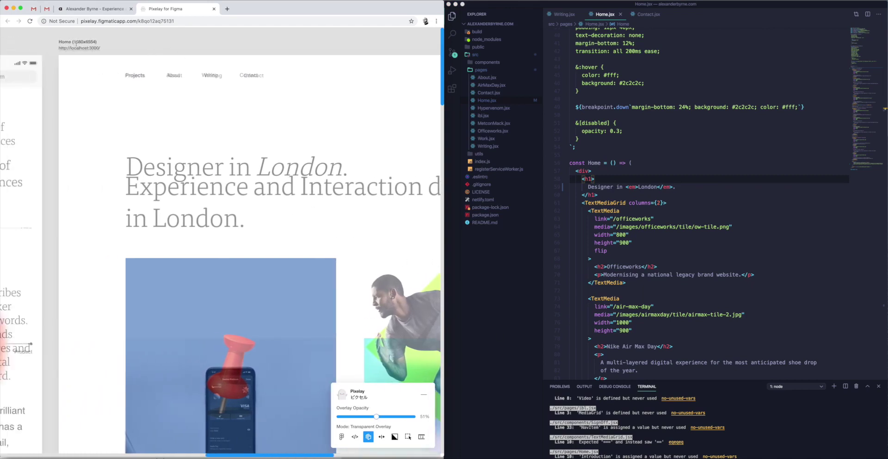
pyautogui.click(78, 51)
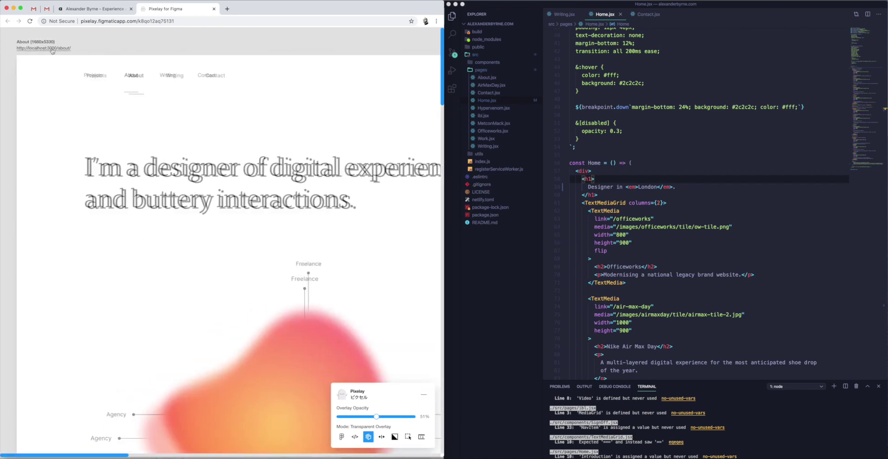
pyautogui.hscroll(15, 52, 51)
pyautogui.hscroll(5, 53, 50)
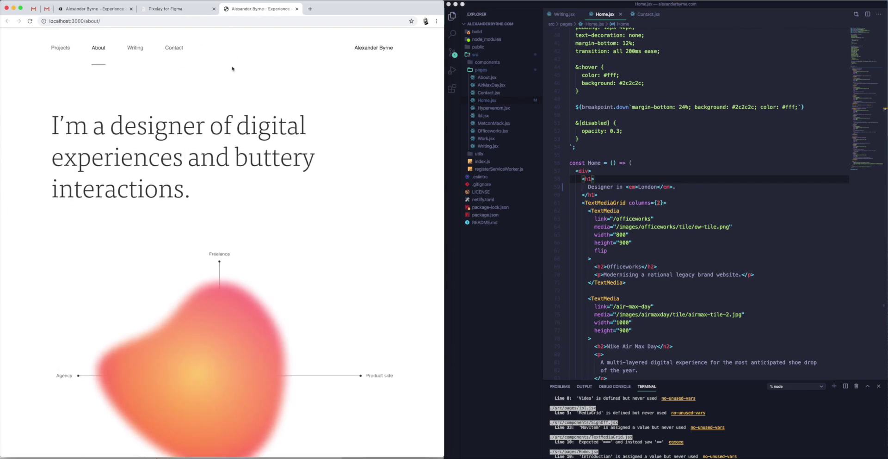
pyautogui.click(297, 10)
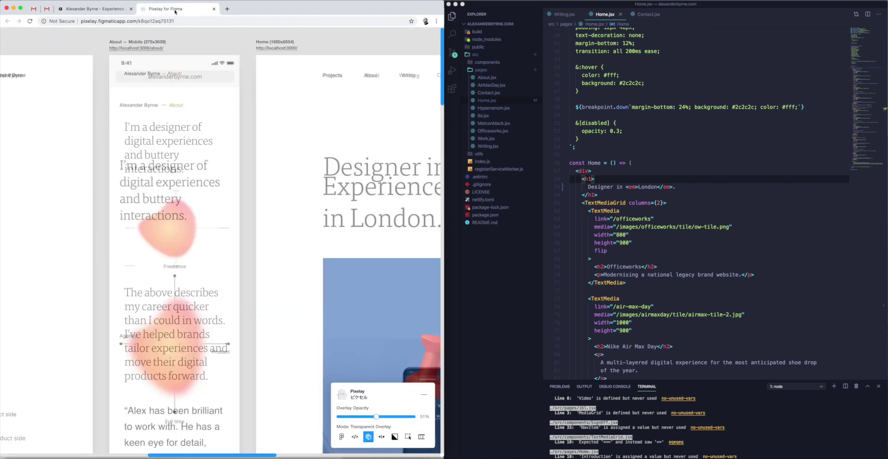
# Compare the overlaid Home headings with the h1 text in Home.jsx.
pyautogui.hscroll(2, 222, 84)
pyautogui.hscroll(2, 155, 41)
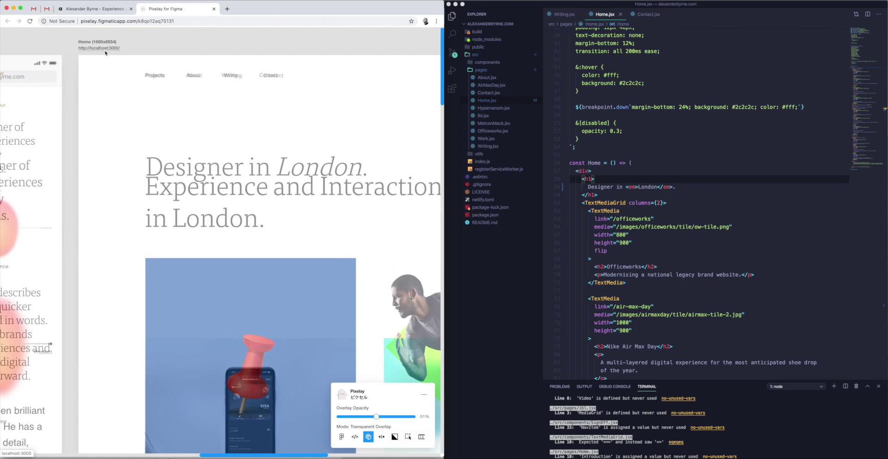
pyautogui.hscroll(5, 222, 148)
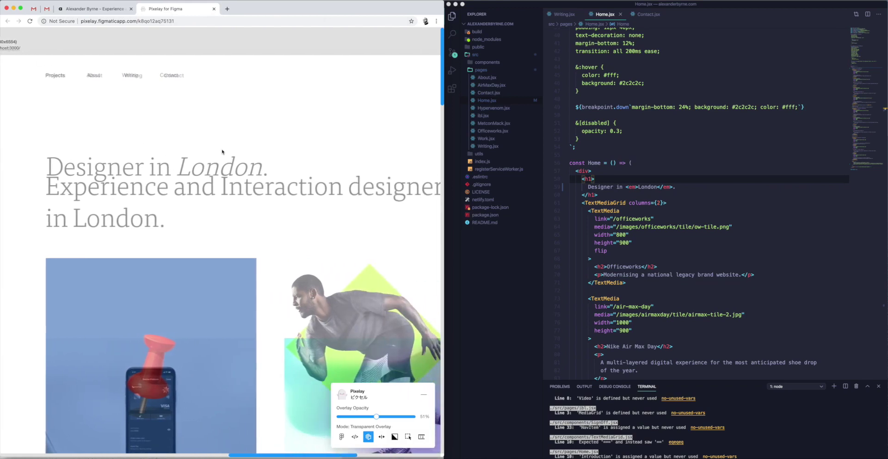
pyautogui.click(662, 258)
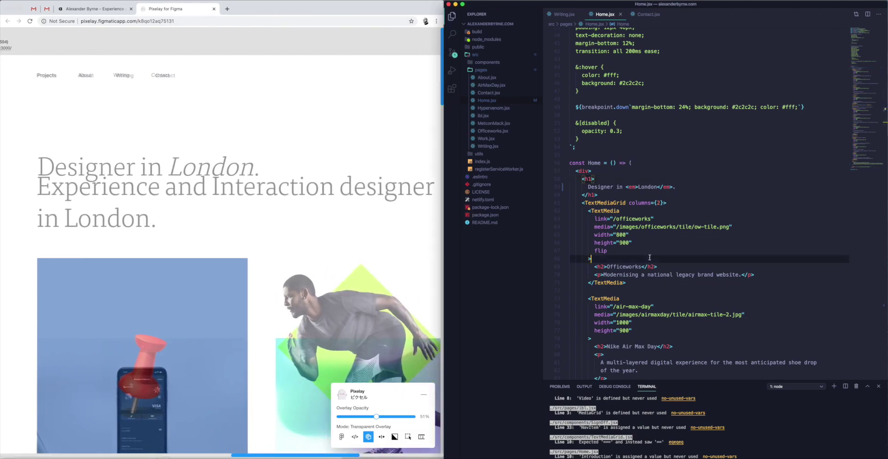
pyautogui.moveTo(588, 187); pyautogui.dragTo(689, 186)
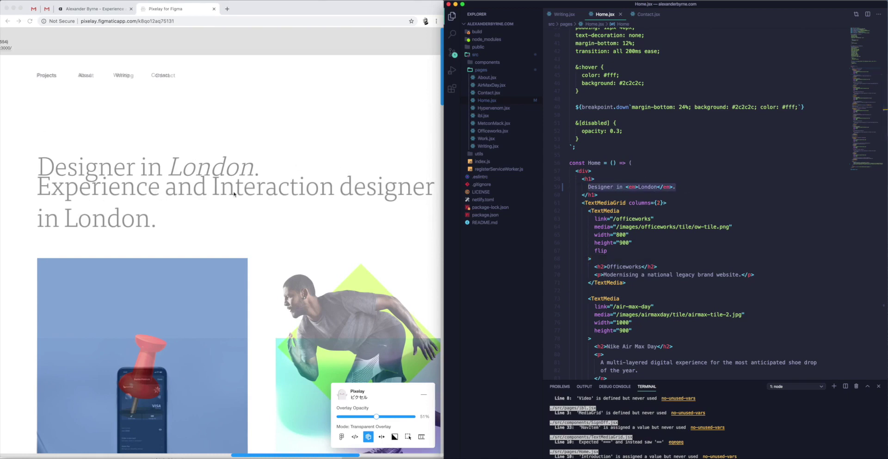
pyautogui.press('Up')
pyautogui.press('Up')
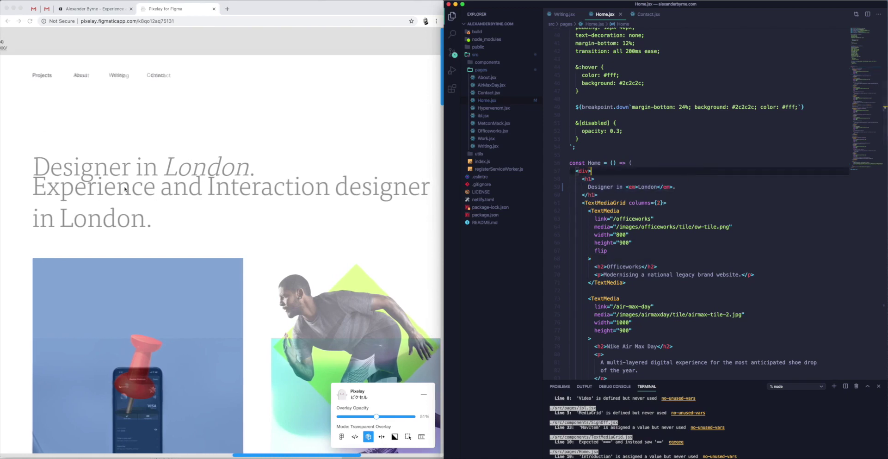
pyautogui.hscroll(2, 125, 188)
pyautogui.hscroll(1, 124, 188)
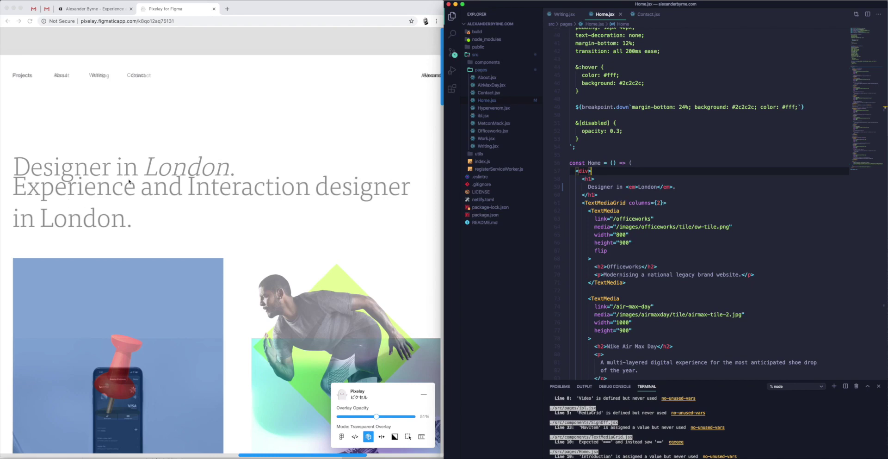
pyautogui.scroll(-1, 170, 175)
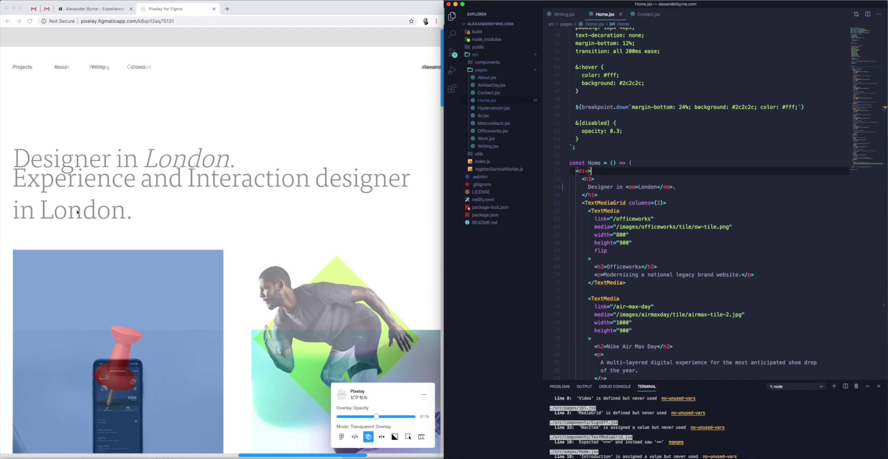
# Insert "Experience and Interation" before "Designer" in the h1 of Home.jsx and save the file.
pyautogui.click(608, 178)
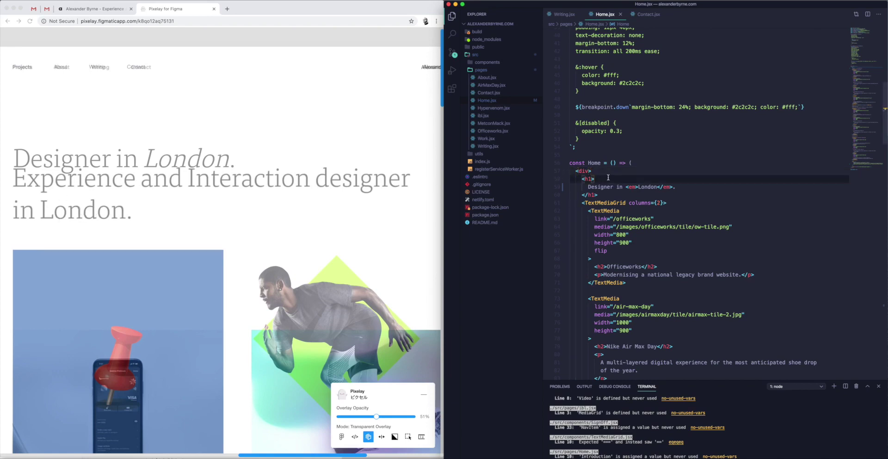
pyautogui.click(588, 187)
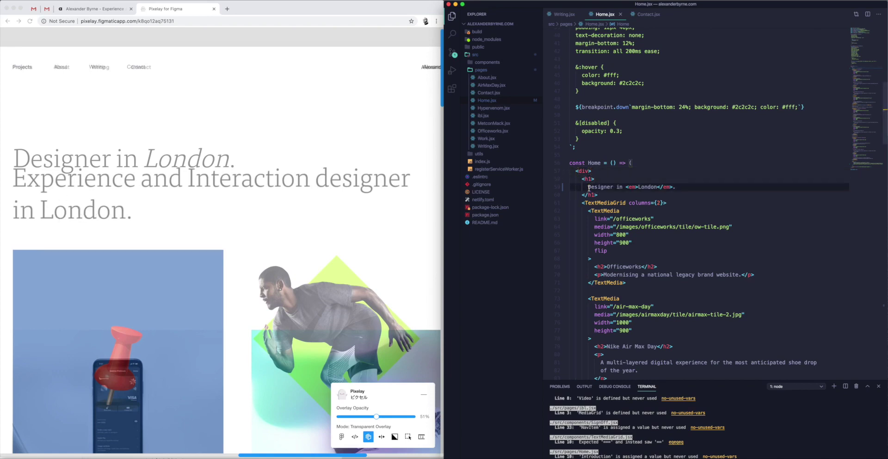
pyautogui.write('Experience ')
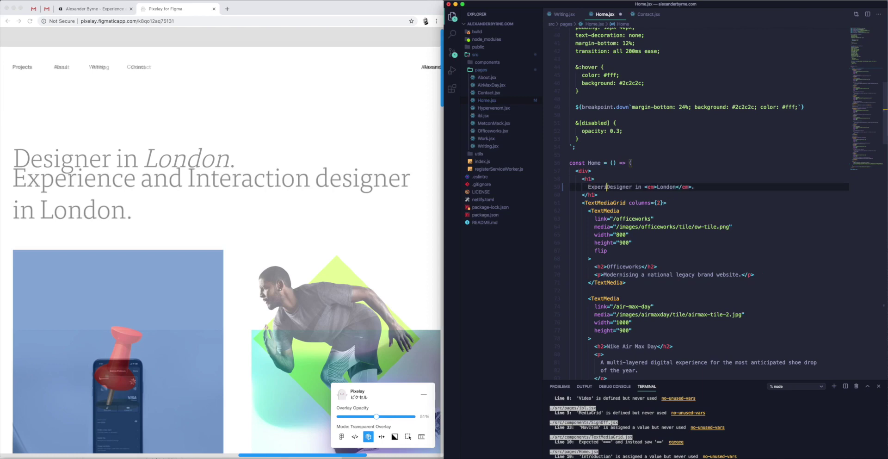
pyautogui.write('and Intera')
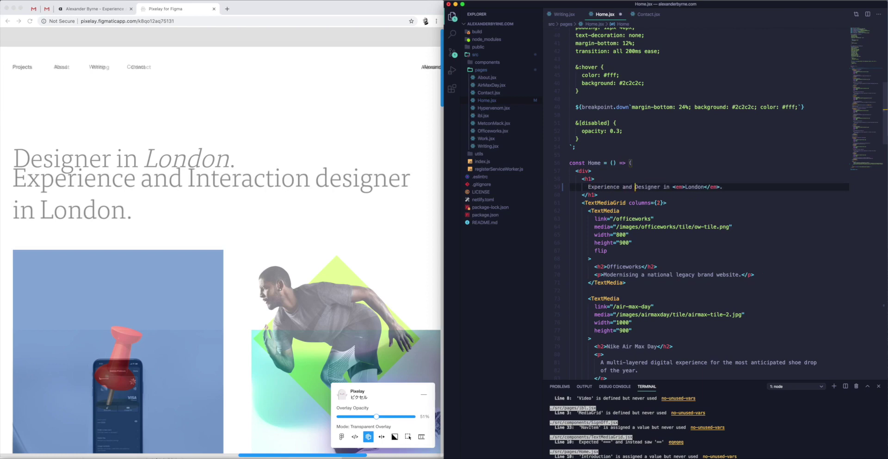
pyautogui.write('tion')
pyautogui.click(641, 187)
pyautogui.press('super+s')
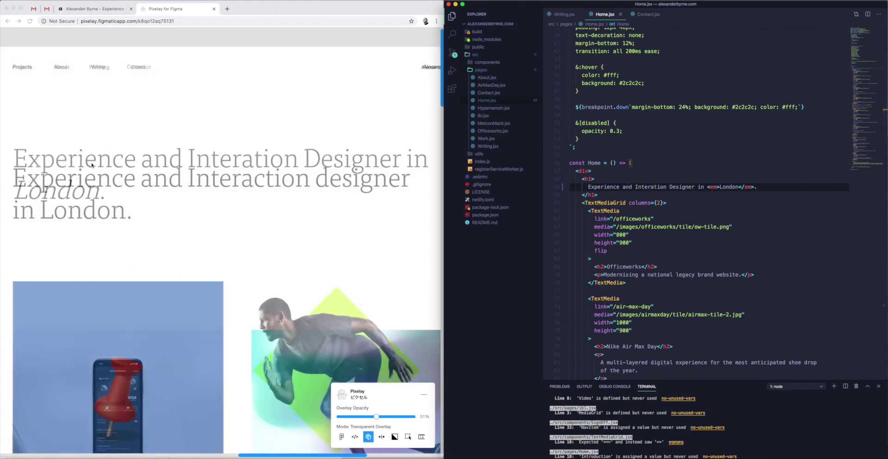
# Remove the em tags around "London" in the h1 of Home.jsx and save the file.
pyautogui.hscroll(-2, 112, 165)
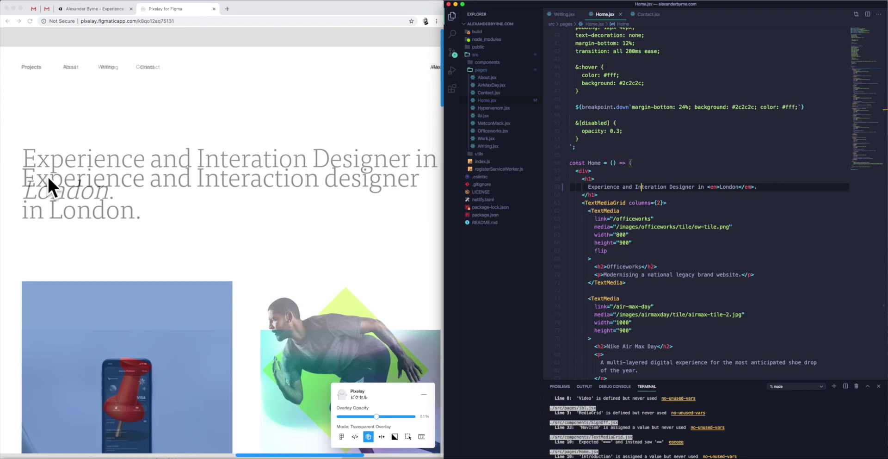
pyautogui.hscroll(2, 98, 160)
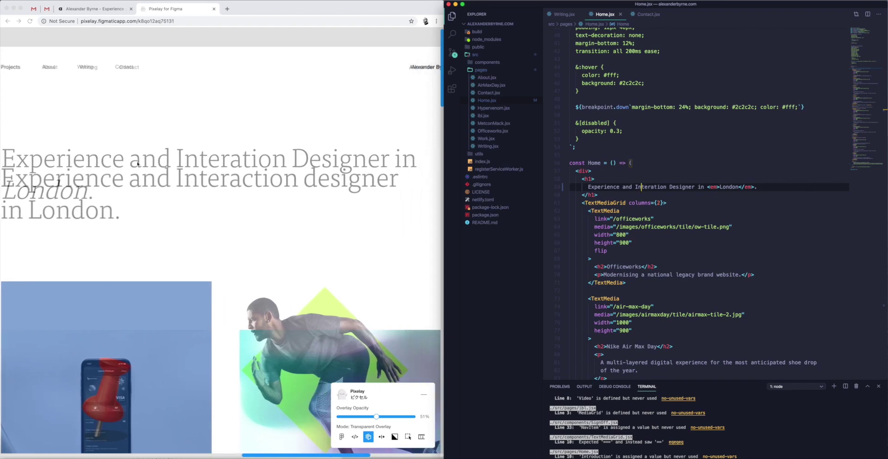
pyautogui.hscroll(-3, 137, 163)
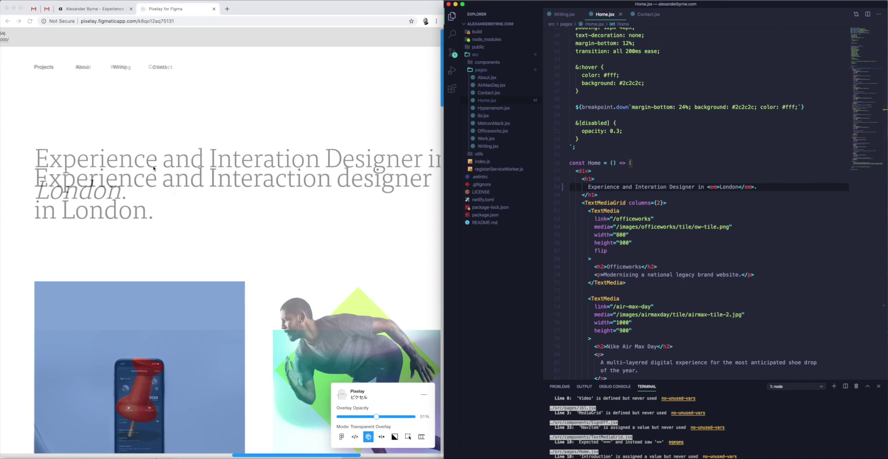
pyautogui.hscroll(2, 116, 174)
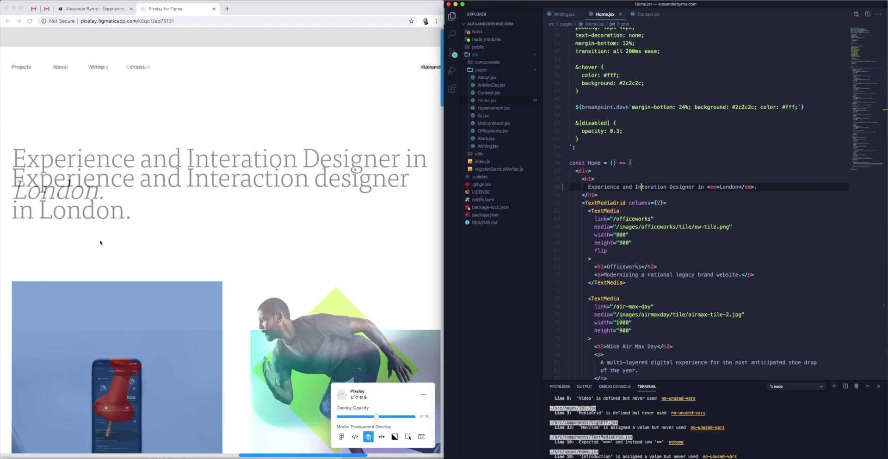
pyautogui.click(710, 188)
pyautogui.press('BackSpace')
pyautogui.press('Delete')
pyautogui.press('Delete')
pyautogui.press('Delete')
pyautogui.press('Delete')
pyautogui.press('Delete')
pyautogui.press('Delete')
pyautogui.press('Delete')
pyautogui.press('Delete')
pyautogui.press('super+s')
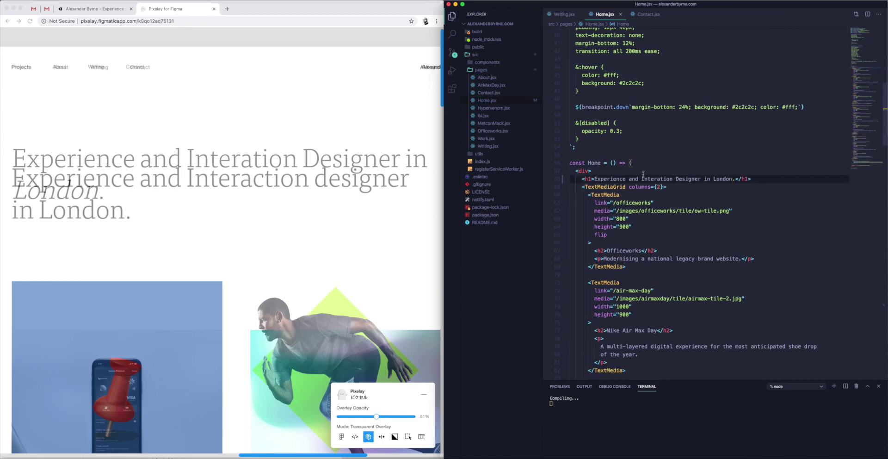
# Add a <br/> line break before "in London." in the Home.jsx heading and save the file.
pyautogui.click(300, 183)
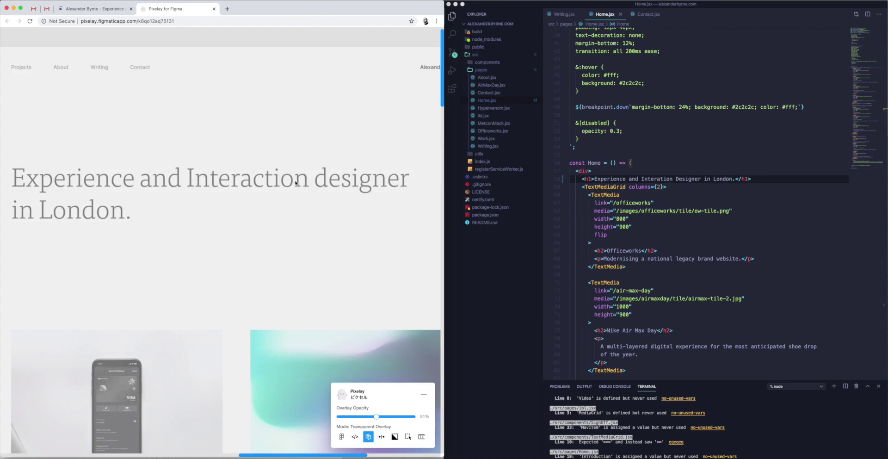
pyautogui.scroll(-2, 324, 160)
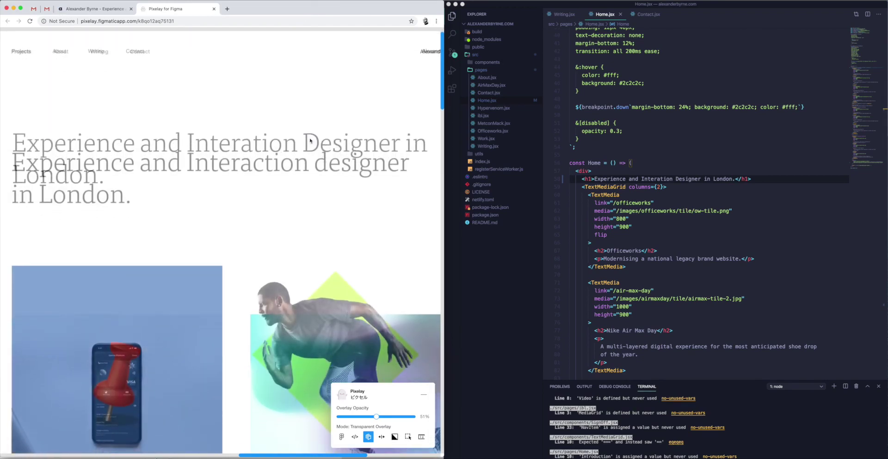
pyautogui.scroll(2, 323, 162)
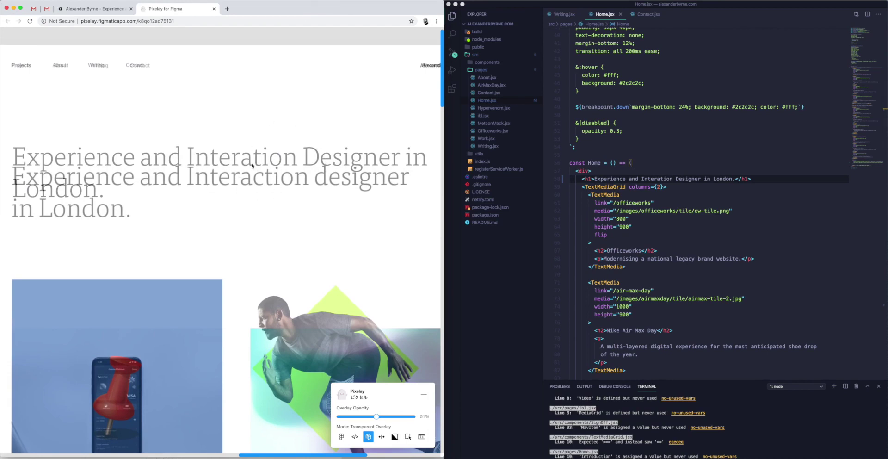
pyautogui.click(702, 179)
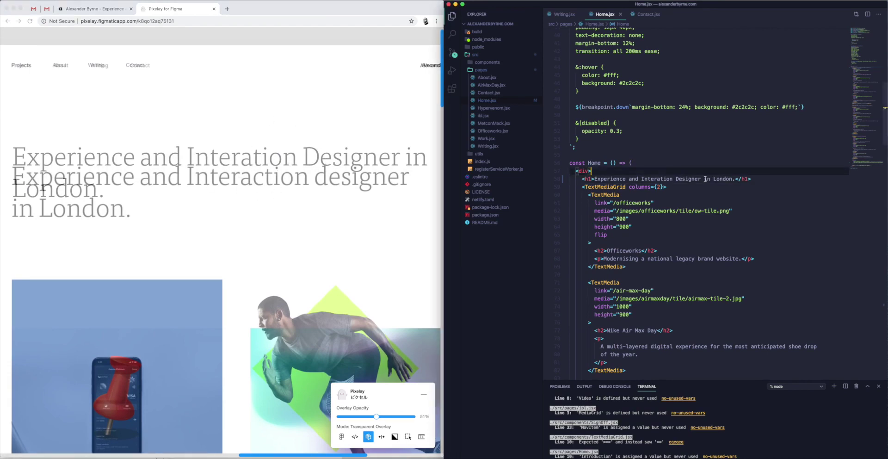
pyautogui.write('<br/>')
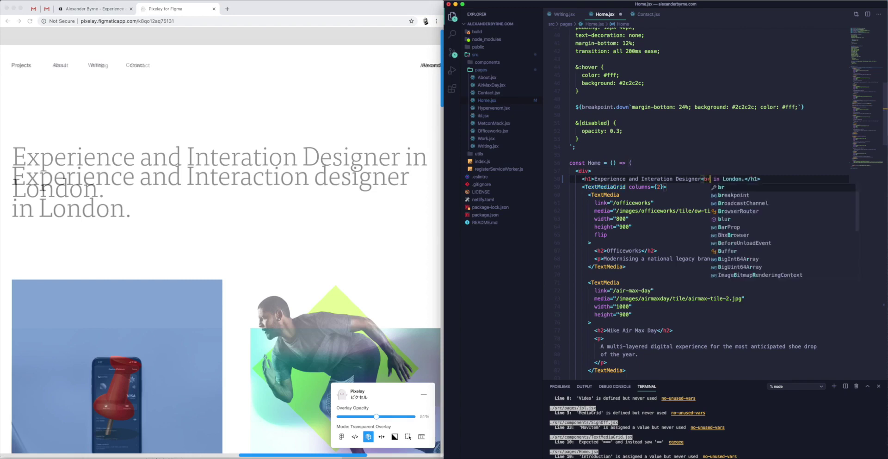
pyautogui.press('super+s')
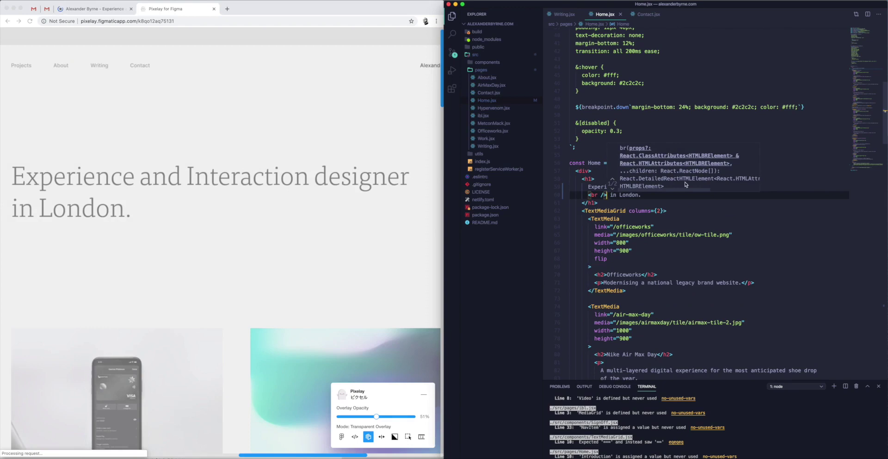
# Change "Designer" to lowercase "designer" in the Home.jsx heading and save the file.
pyautogui.scroll(-1, 633, 186)
pyautogui.scroll(-1, 629, 184)
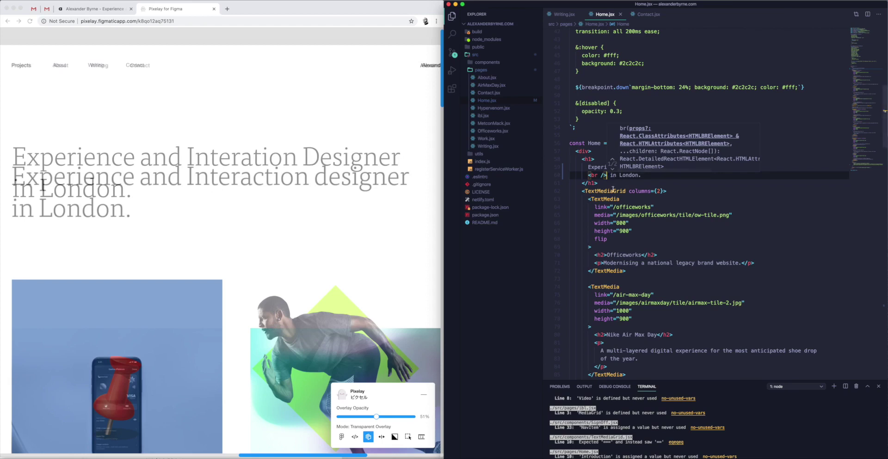
pyautogui.press('Down')
pyautogui.press('Down')
pyautogui.moveTo(670, 167); pyautogui.dragTo(673, 167)
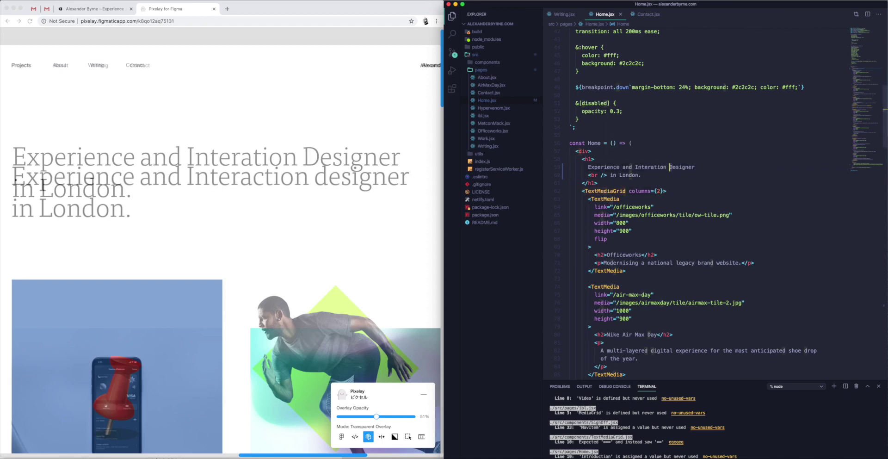
pyautogui.write('d')
pyautogui.press('super+s')
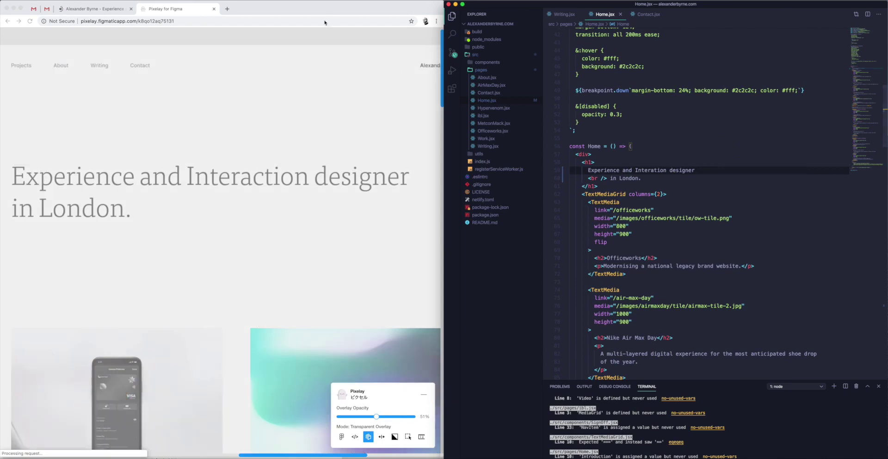
# Compare the Home heading by alternating between the original Figma design and the web development build modes.
pyautogui.click(313, 8)
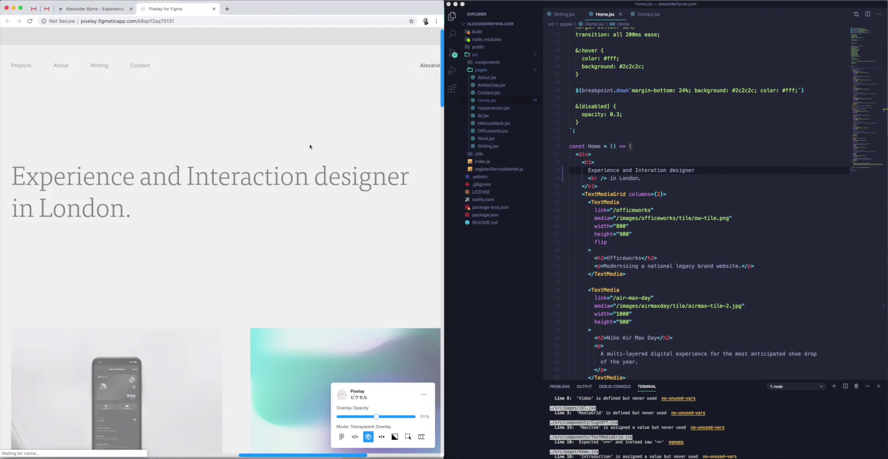
pyautogui.hscroll(1, 309, 147)
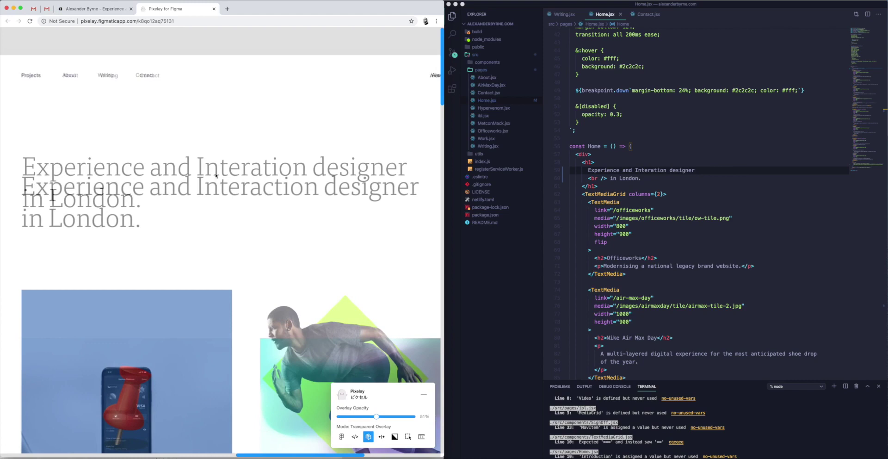
pyautogui.click(341, 436)
pyautogui.click(355, 437)
pyautogui.click(341, 436)
pyautogui.click(355, 437)
pyautogui.click(341, 437)
pyautogui.click(355, 437)
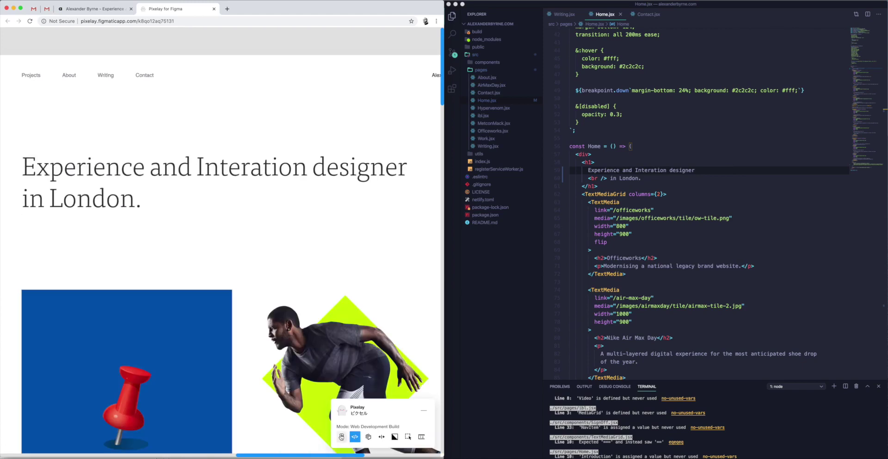
pyautogui.click(339, 437)
pyautogui.click(355, 437)
pyautogui.click(342, 436)
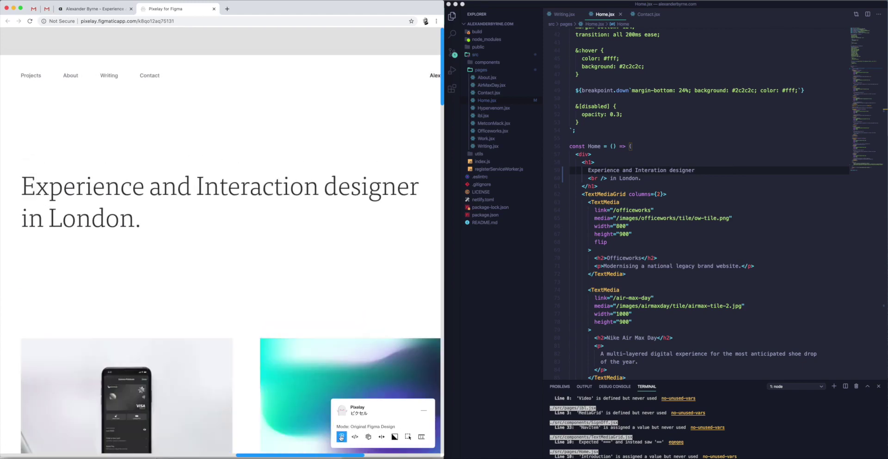
# Switch back to the transparent overlay and set its opacity to 56%.
pyautogui.click(368, 437)
pyautogui.moveTo(373, 417); pyautogui.dragTo(382, 417)
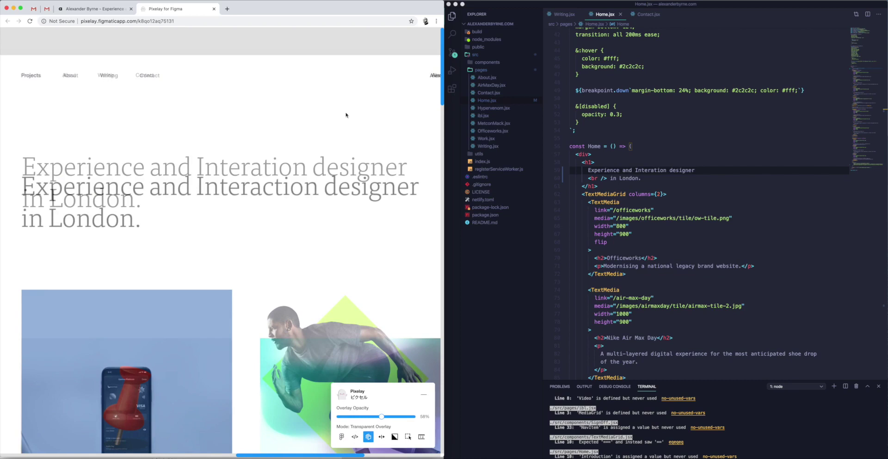
# Expand the components folder in the project files and examine the Home overlay down to its Writing section.
pyautogui.click(487, 103)
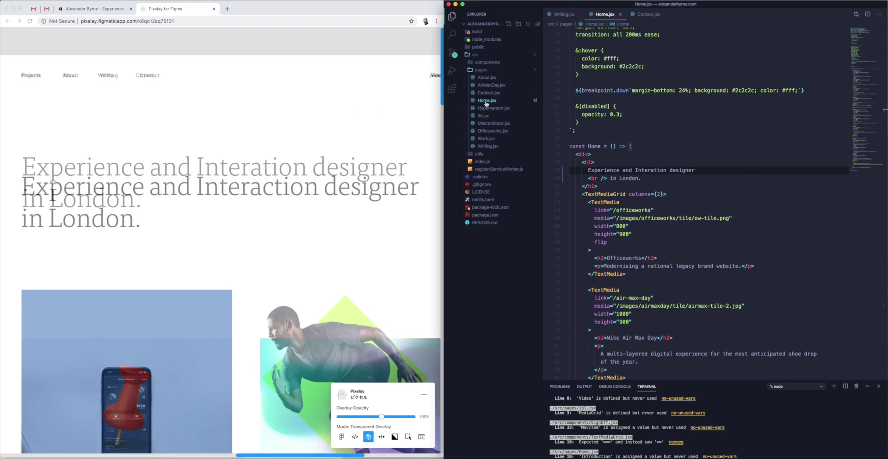
pyautogui.click(486, 62)
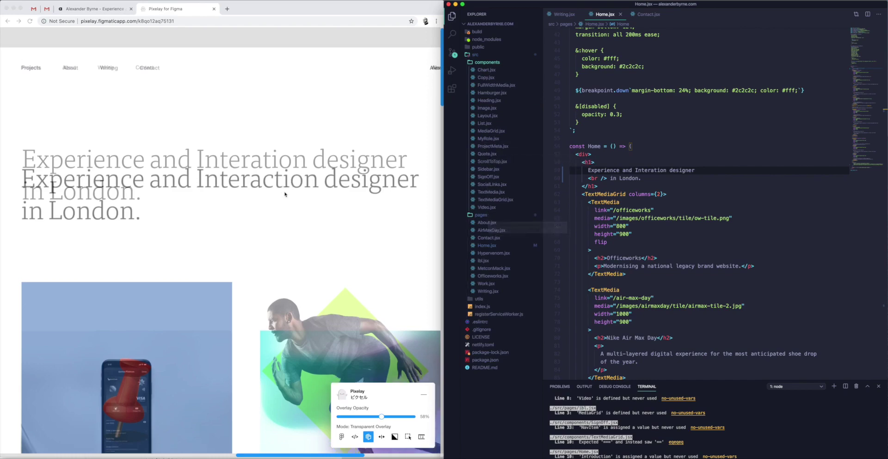
pyautogui.scroll(-10, 284, 193)
pyautogui.scroll(-10, 284, 193)
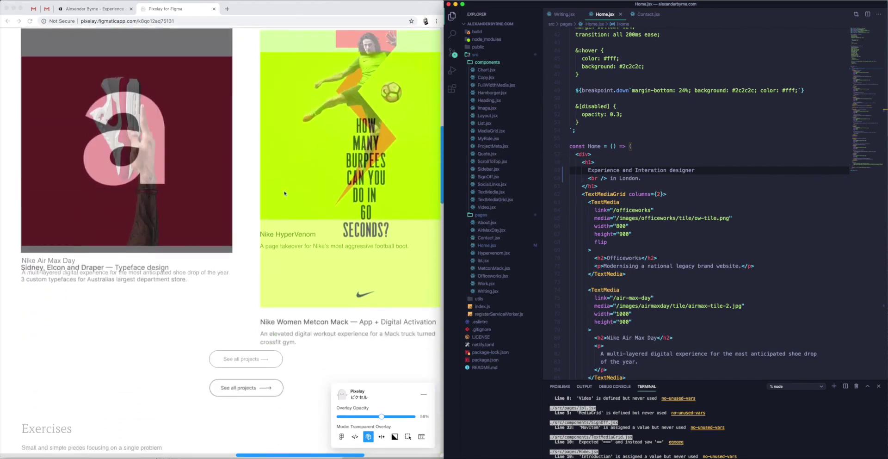
pyautogui.scroll(-10, 284, 193)
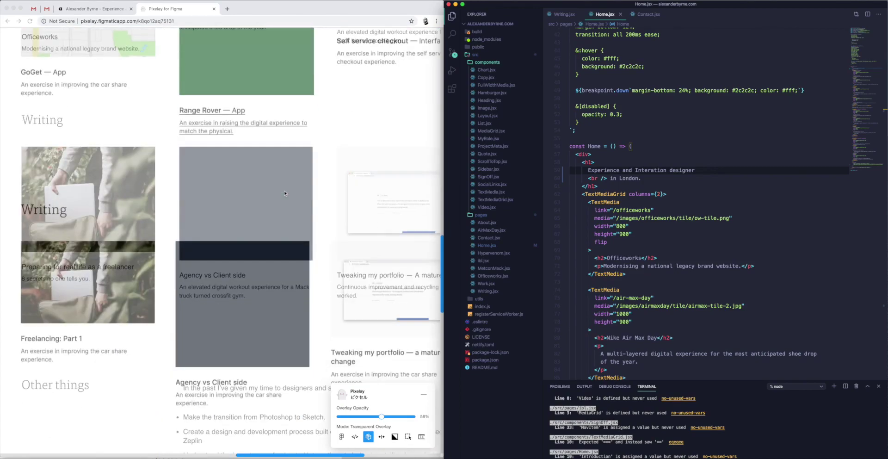
pyautogui.scroll(-3, 284, 193)
pyautogui.scroll(20, 284, 193)
pyautogui.scroll(5, 285, 193)
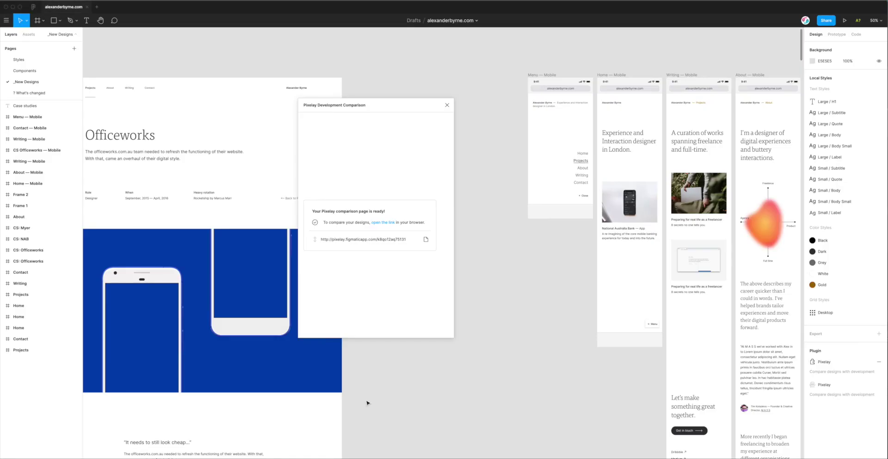
# Switch to Figma, close the finished Pixelay comparison dialog and relaunch the Pixelay development comparison plugin.
pyautogui.click(447, 106)
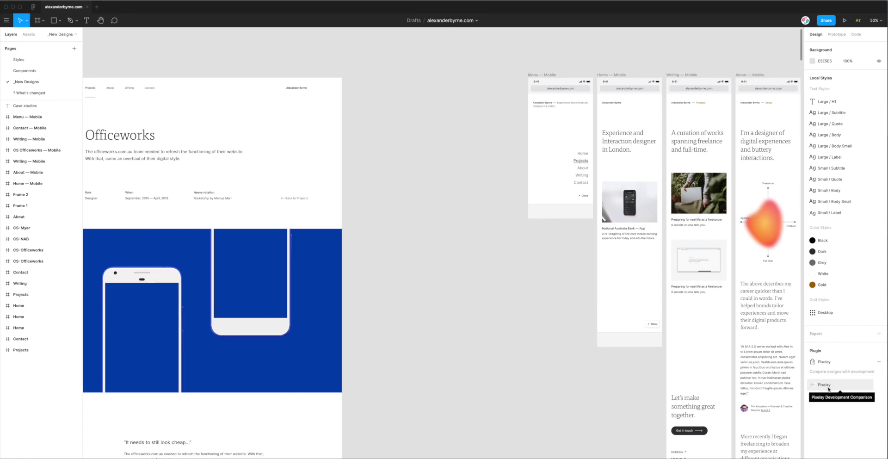
pyautogui.click(831, 387)
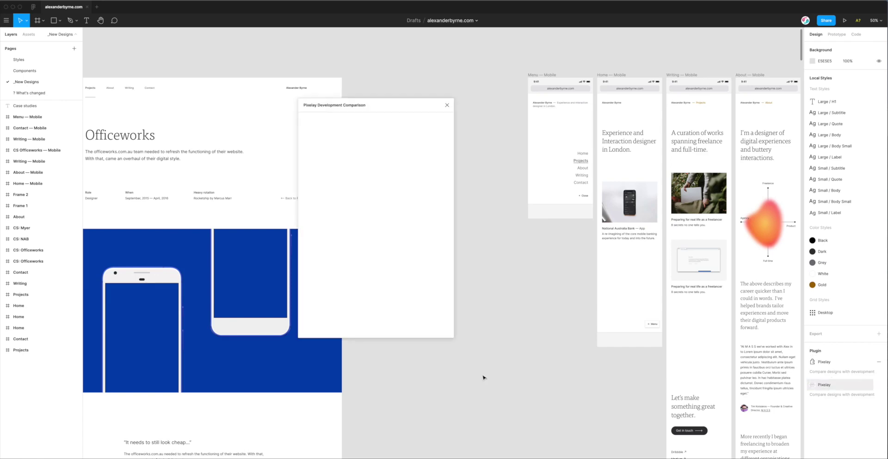
pyautogui.click(432, 116)
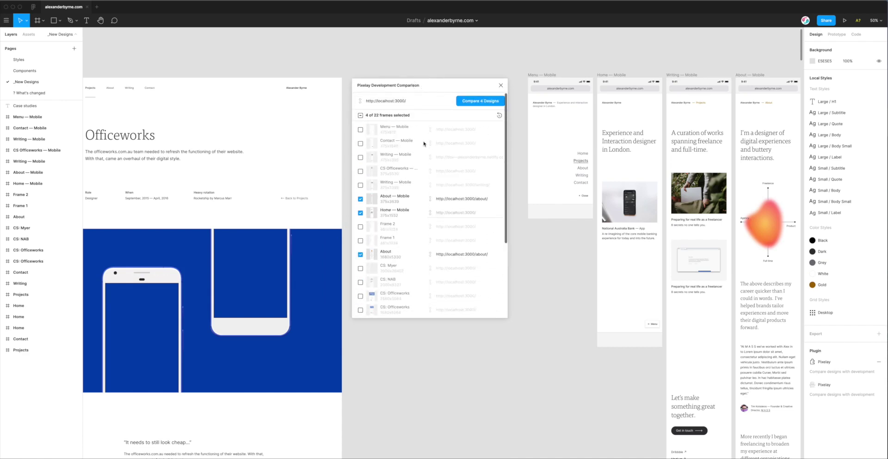
pyautogui.click(412, 101)
pyautogui.moveTo(410, 101); pyautogui.dragTo(367, 101)
pyautogui.click(375, 100)
pyautogui.write('s')
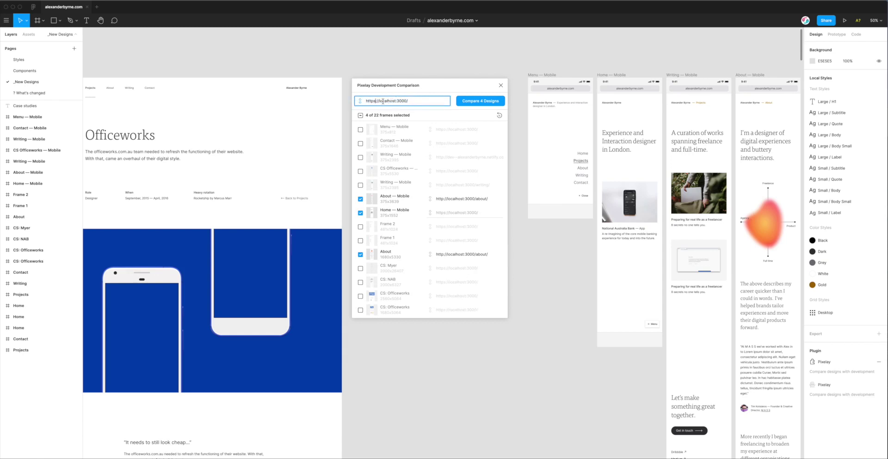
pyautogui.doubleClick(383, 100)
pyautogui.write('figmaticapp.com')
pyautogui.hotkey('shift', 'End')
pyautogui.press('BackSpace')
pyautogui.press('BackSpace')
pyautogui.write('/')
pyautogui.tripleClick(431, 103)
pyautogui.scroll(-1, 452, 178)
pyautogui.scroll(1, 437, 198)
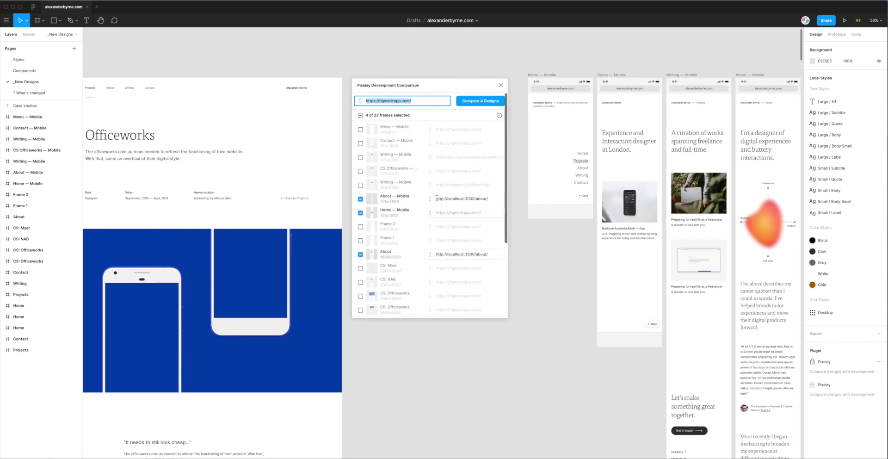
pyautogui.tripleClick(392, 100)
pyautogui.press('super+c')
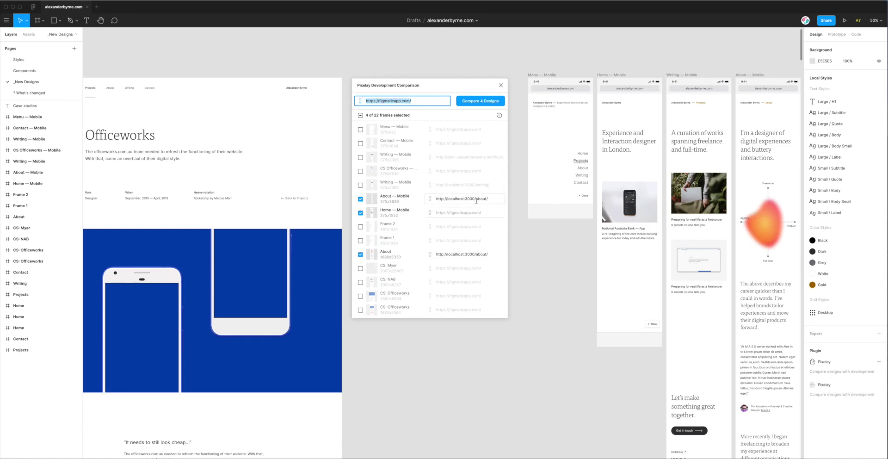
pyautogui.moveTo(477, 199); pyautogui.dragTo(401, 199)
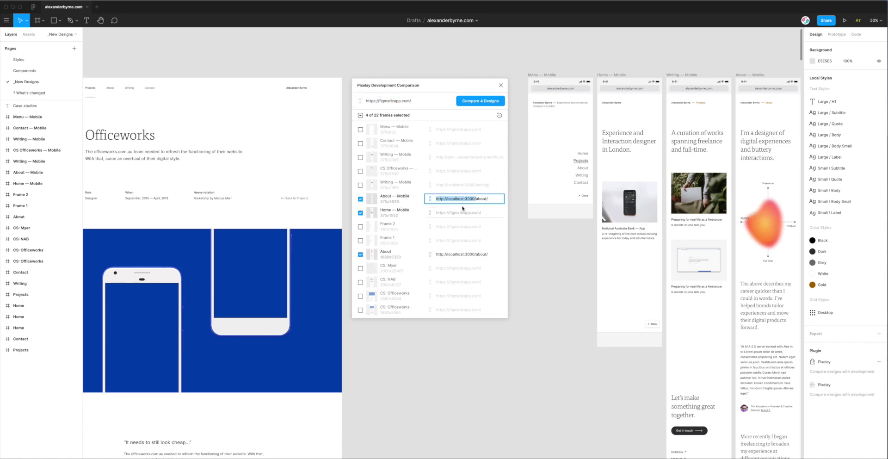
pyautogui.press('super+v')
pyautogui.scroll(-1, 462, 206)
pyautogui.moveTo(477, 230); pyautogui.dragTo(428, 232)
pyautogui.write('https://figmaticapp.com/about/')
pyautogui.scroll(-2, 465, 231)
pyautogui.scroll(-2, 465, 232)
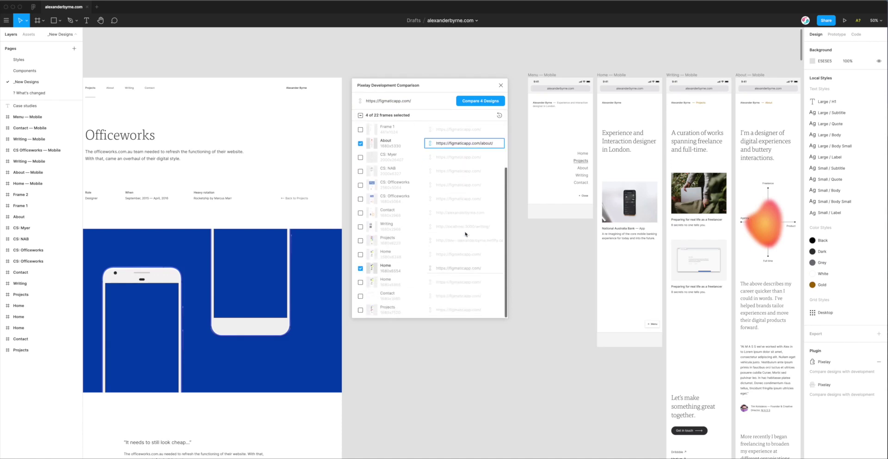
pyautogui.scroll(4, 459, 266)
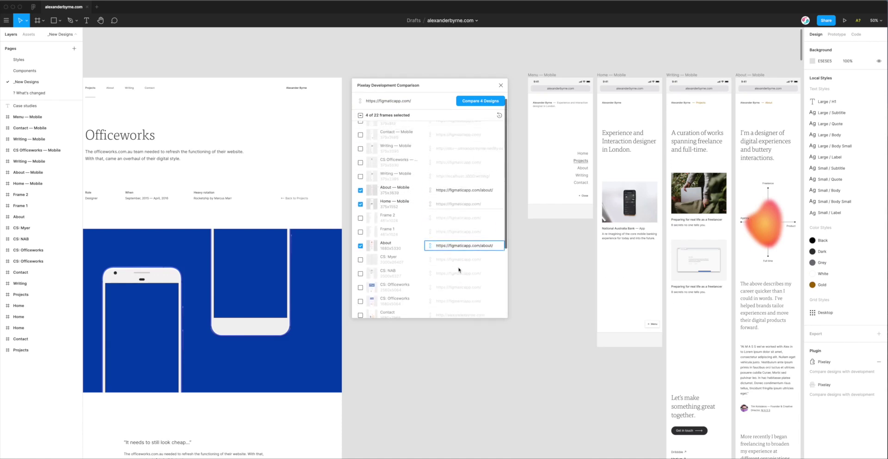
# Review the frame list and generate the Pixelay comparison for the four selected About and Home designs.
pyautogui.moveTo(439, 93); pyautogui.dragTo(443, 91)
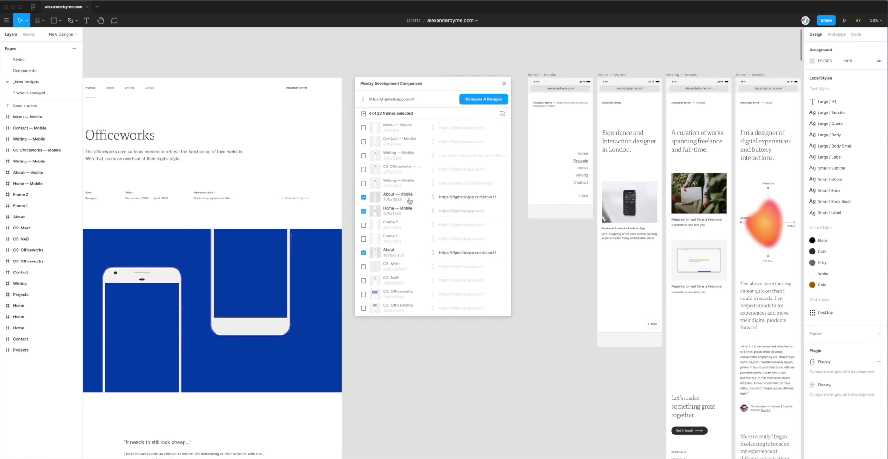
pyautogui.scroll(-3, 477, 197)
pyautogui.scroll(-3, 464, 204)
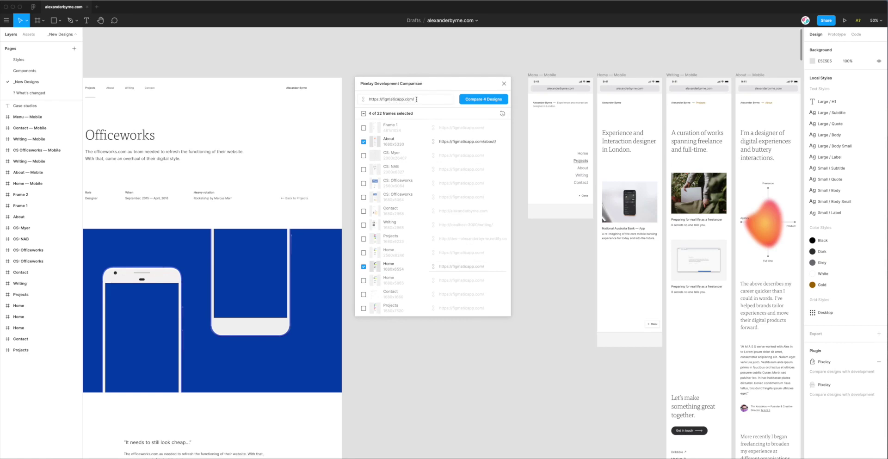
pyautogui.click(470, 104)
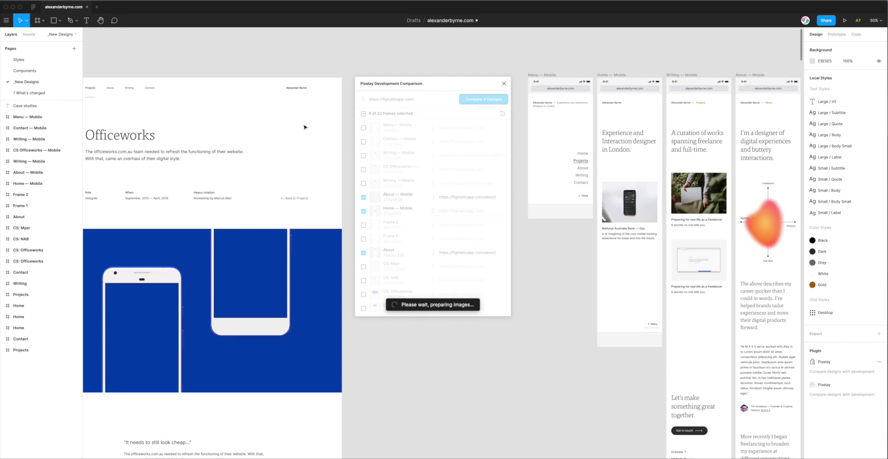
pyautogui.hscroll(-15, 338, 121)
pyautogui.hscroll(-15, 206, 122)
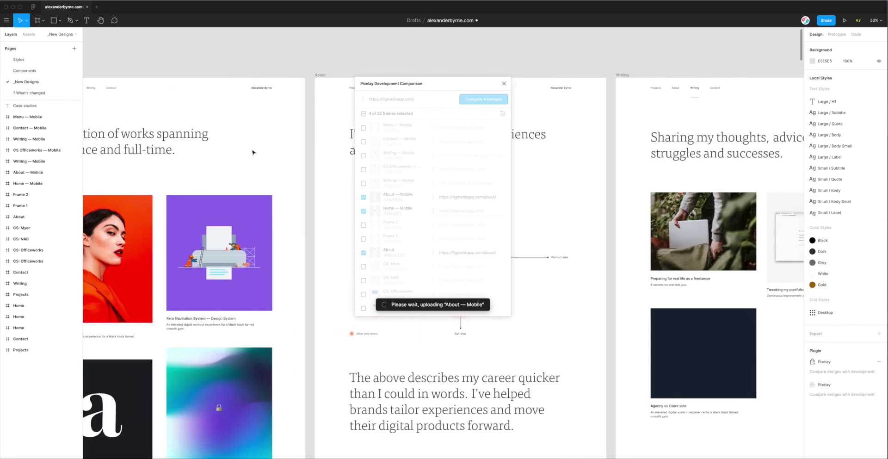
pyautogui.hscroll(-5, 253, 152)
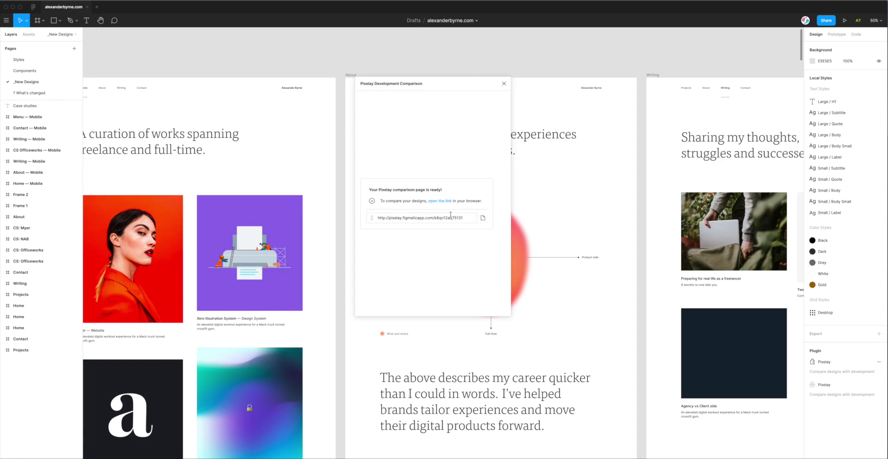
# Copy the new Pixelay comparison page URL and load it in the Chrome browser.
pyautogui.click(483, 220)
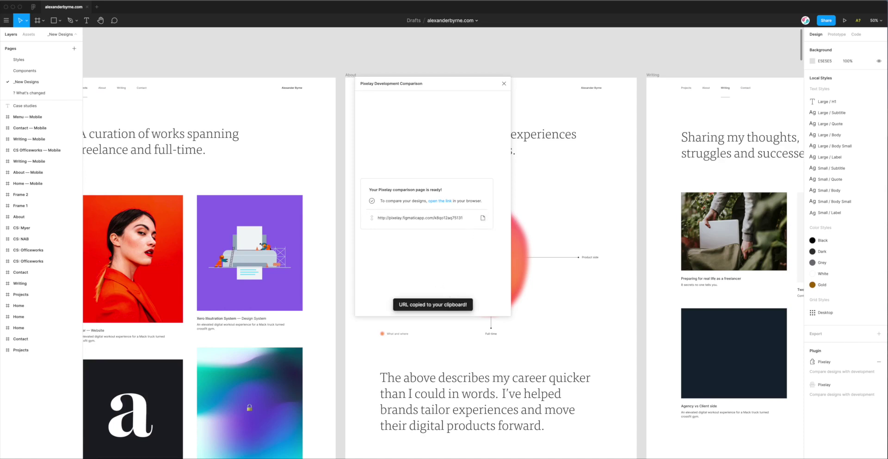
pyautogui.click(379, 458)
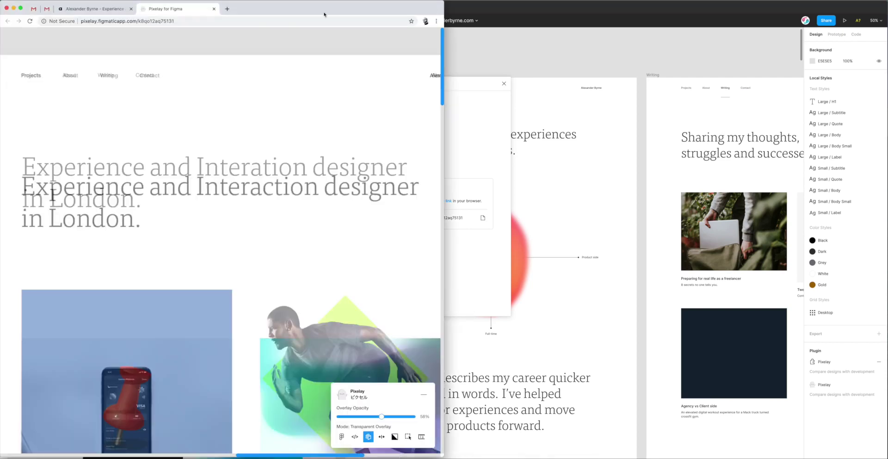
pyautogui.click(305, 20)
pyautogui.press('super+v')
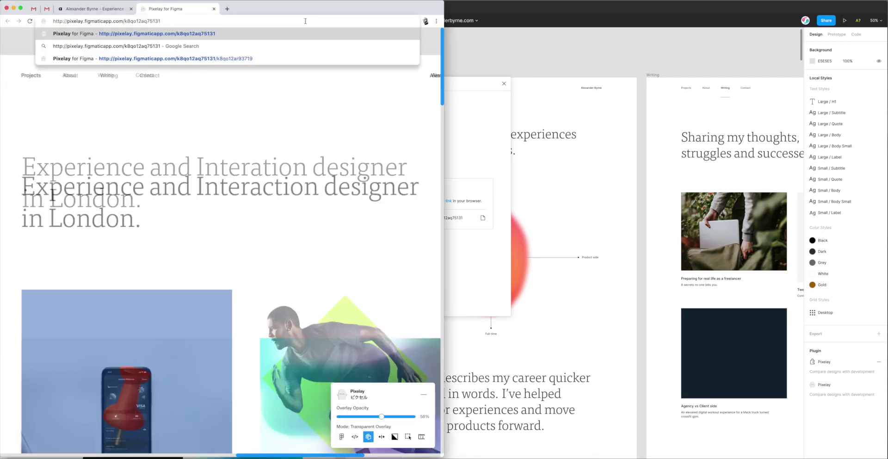
pyautogui.press('Return')
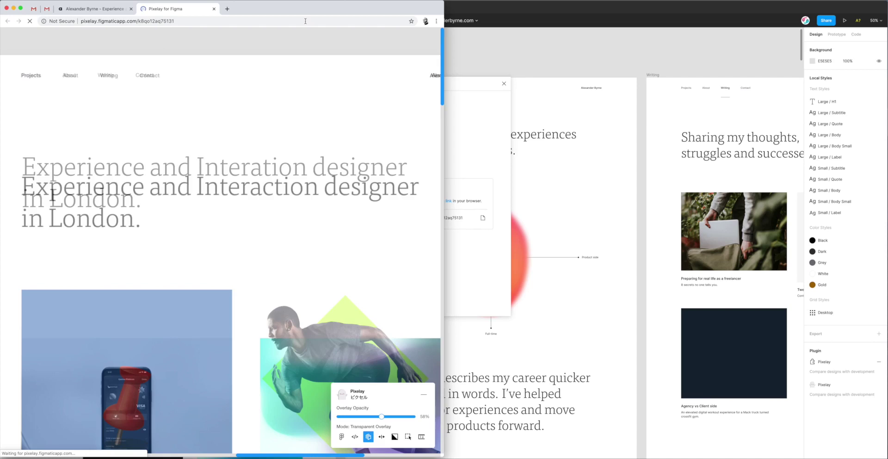
# Enlarge the browser window and move it toward the middle of the screen.
pyautogui.moveTo(306, 11); pyautogui.dragTo(326, 15)
pyautogui.moveTo(465, 4); pyautogui.dragTo(660, 41)
pyautogui.moveTo(580, 47); pyautogui.dragTo(638, 34)
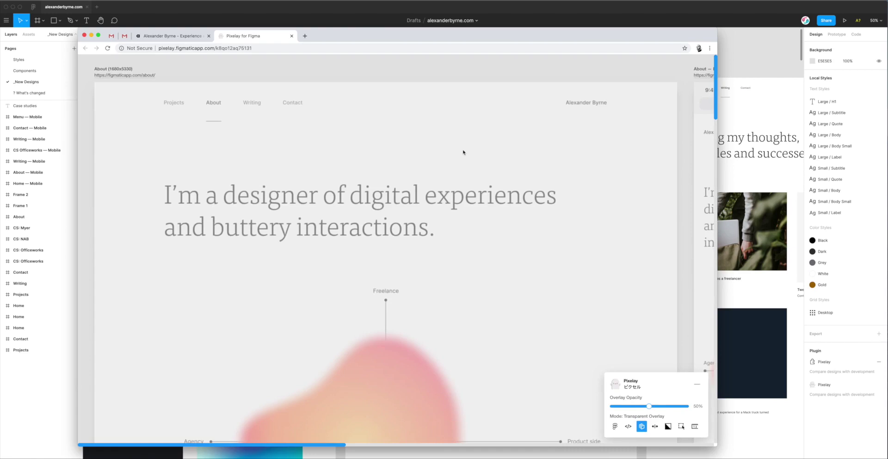
# Examine the desktop and mobile About and Home designs overlaid on the figmaticapp.com pages.
pyautogui.hscroll(10, 461, 152)
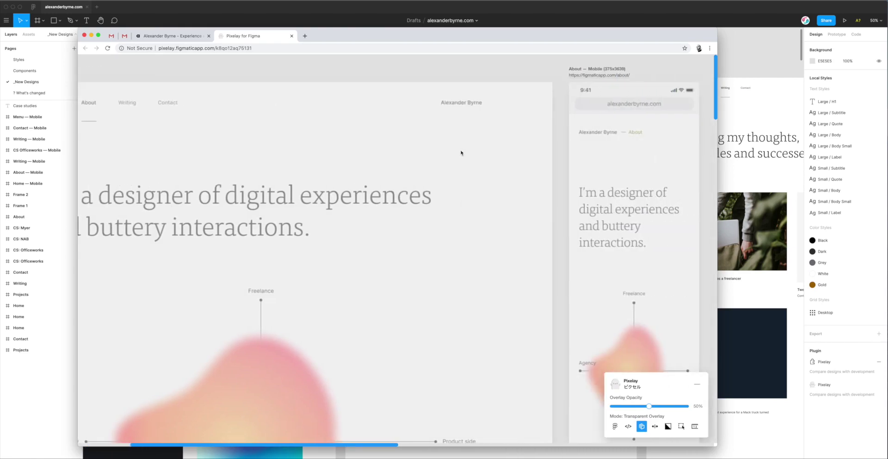
pyautogui.hscroll(7, 461, 152)
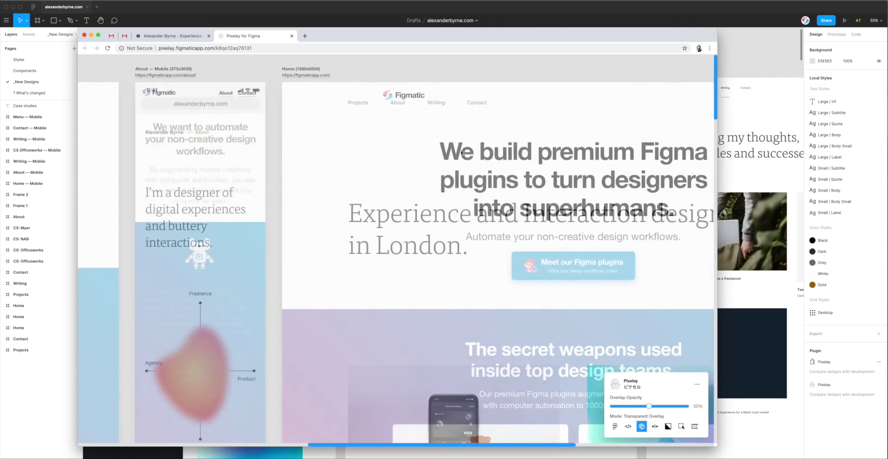
pyautogui.hscroll(5, 461, 152)
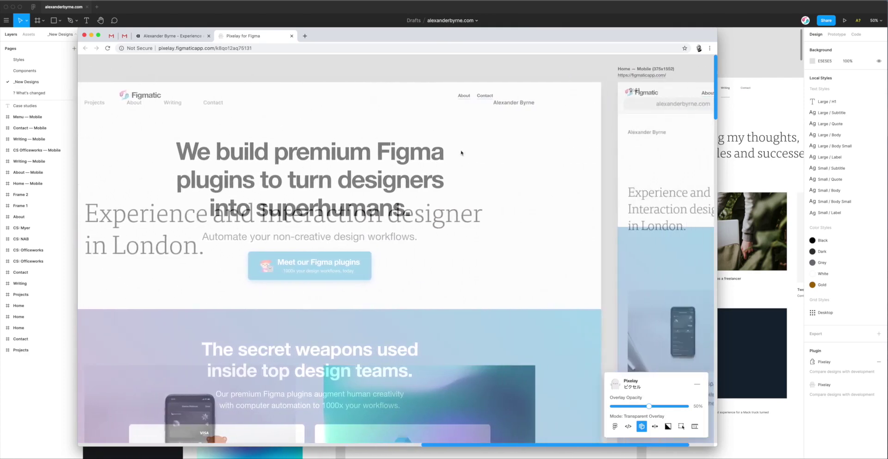
pyautogui.hscroll(-15, 453, 153)
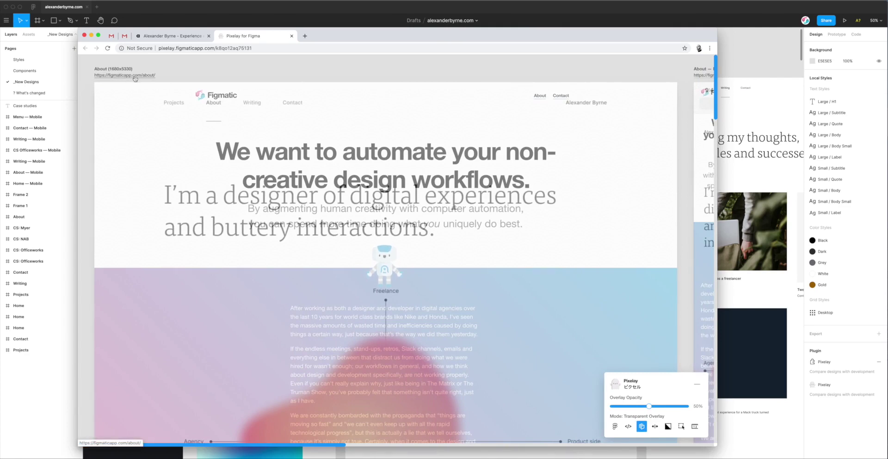
pyautogui.hscroll(1, 294, 96)
pyautogui.hscroll(15, 294, 96)
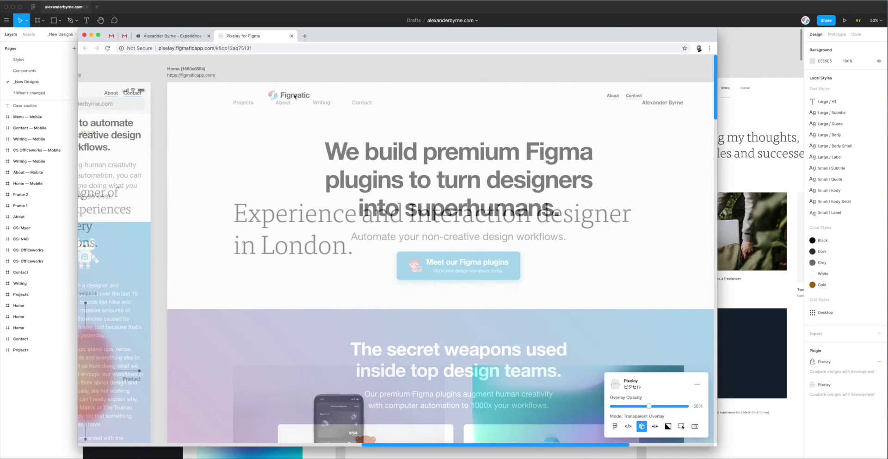
pyautogui.hscroll(4, 295, 96)
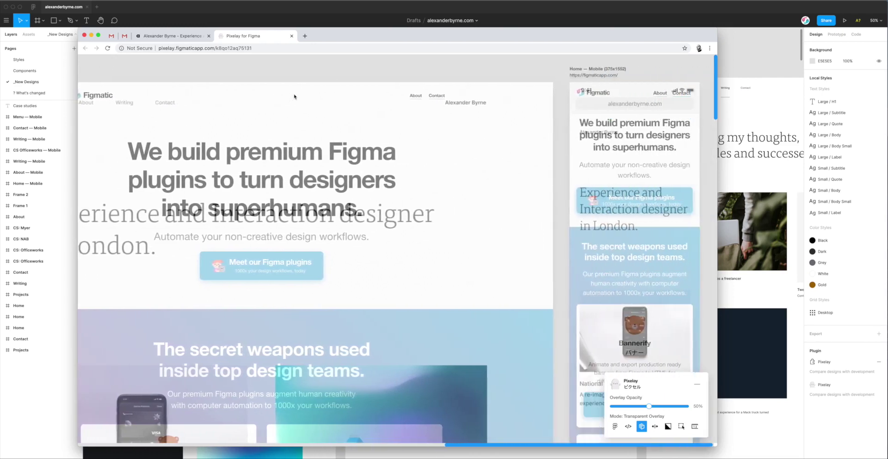
pyautogui.hscroll(-3, 295, 96)
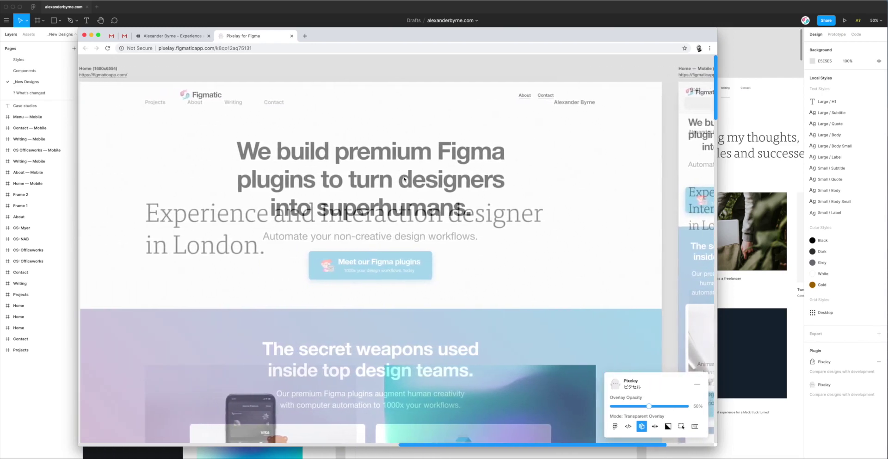
# Set the overlay opacity to 60%, then open the Home frame's linked live page and return to the comparison.
pyautogui.moveTo(650, 406)
pyautogui.mouseDown()
pyautogui.moveTo(694, 405)
pyautogui.moveTo(611, 406)
pyautogui.moveTo(676, 406)
pyautogui.moveTo(643, 406)
pyautogui.moveTo(656, 406)
pyautogui.mouseUp()
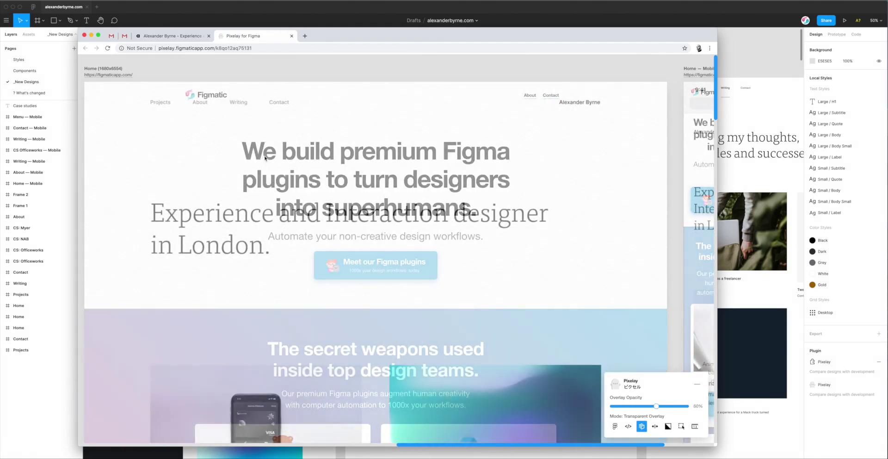
pyautogui.hscroll(-2, 108, 66)
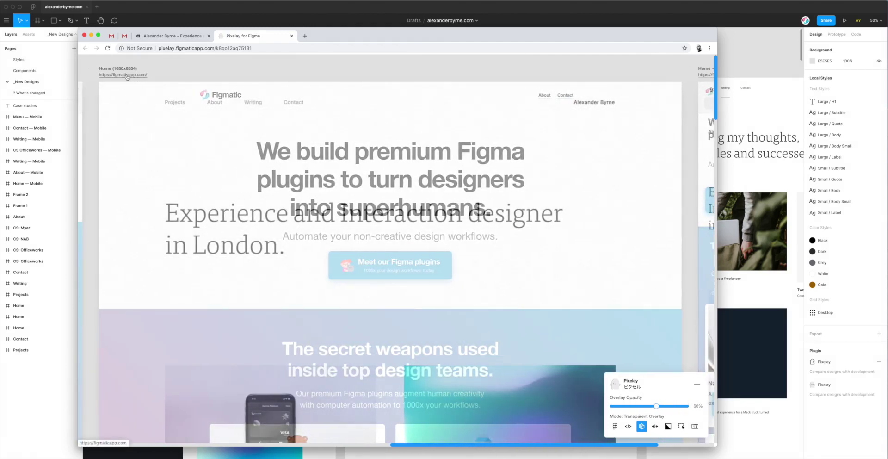
pyautogui.click(123, 75)
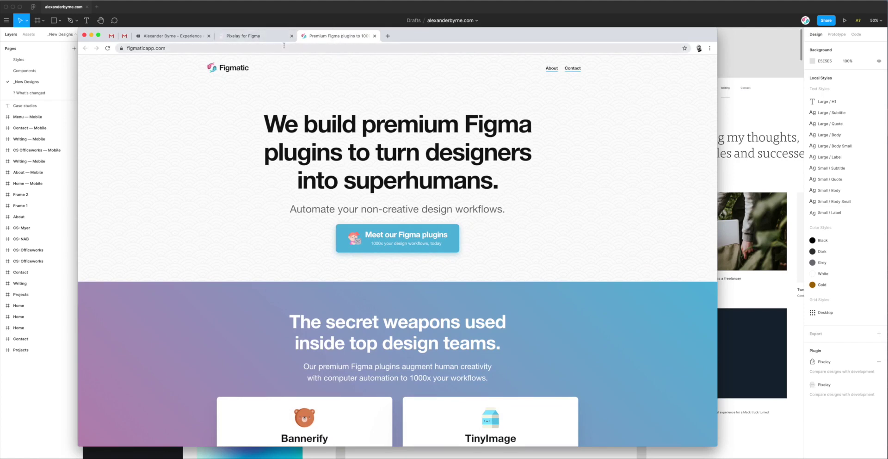
pyautogui.click(257, 36)
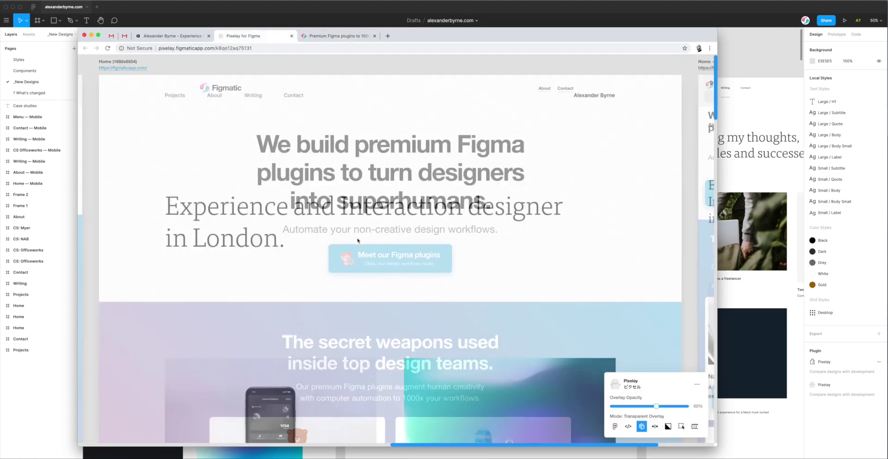
# Compare the Home and Home — Mobile overlays against the live Figmatic home page.
pyautogui.hscroll(5, 397, 215)
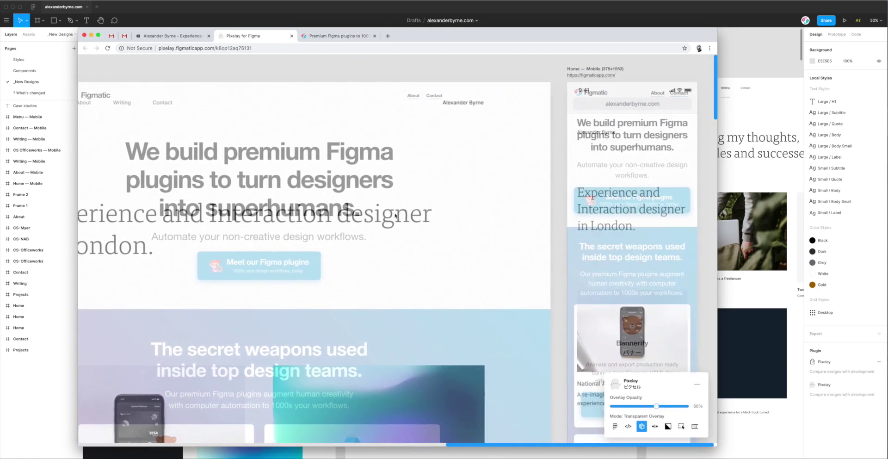
pyautogui.hscroll(-3, 397, 215)
pyautogui.hscroll(-2, 395, 215)
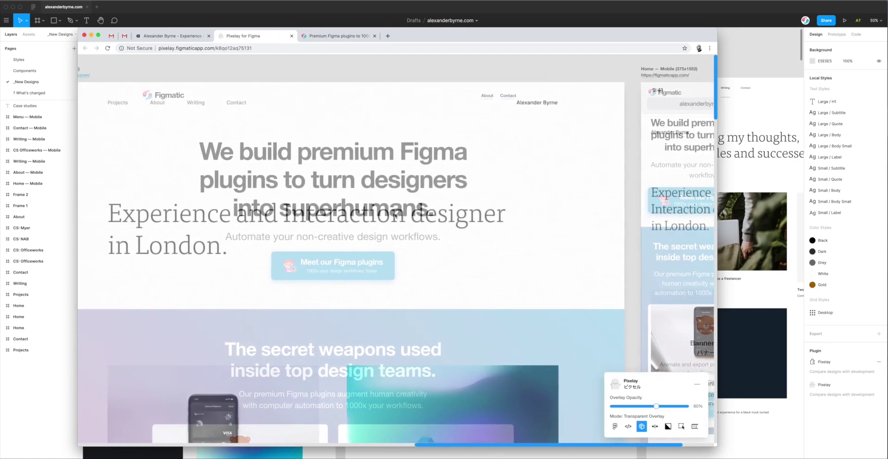
pyautogui.hscroll(-2, 396, 216)
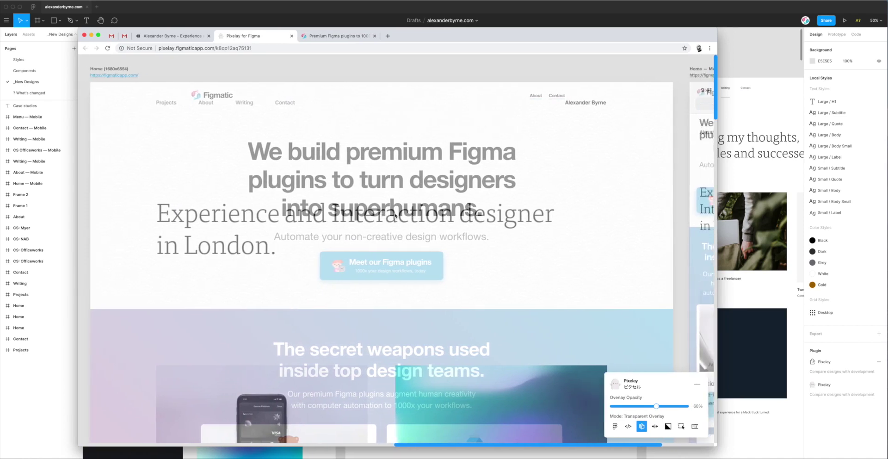
pyautogui.hscroll(-1, 396, 215)
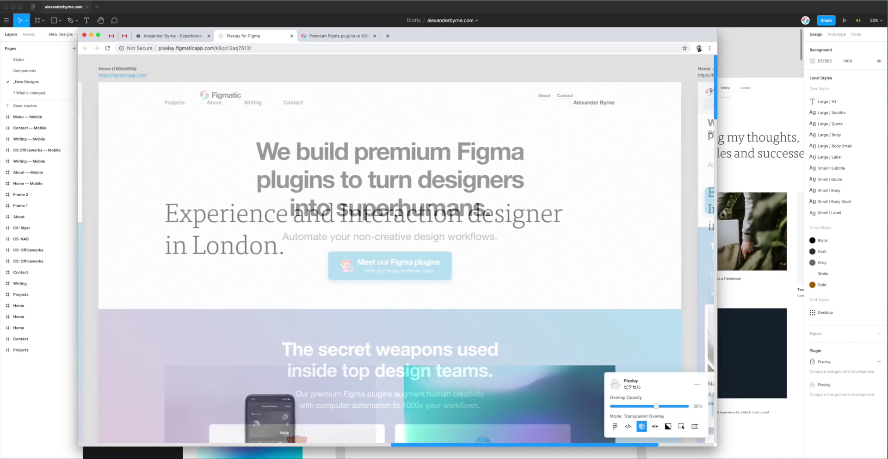
# Look across the About — Mobile, Home and Home — Mobile overlays on the live Figmatic pages.
pyautogui.hscroll(6, 396, 215)
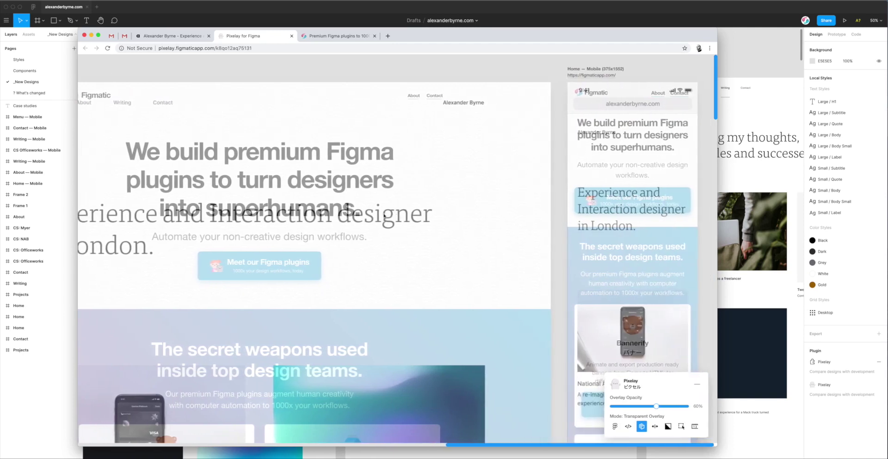
pyautogui.hscroll(-2, 384, 215)
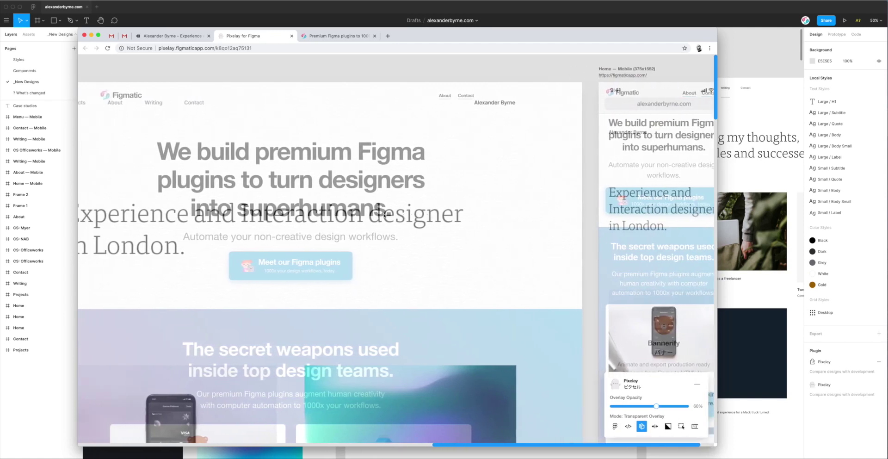
pyautogui.hscroll(-12, 385, 215)
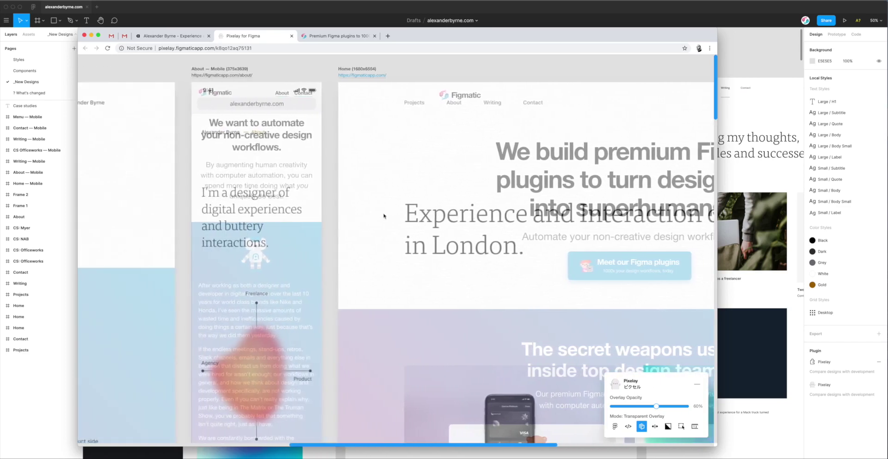
pyautogui.hscroll(15, 384, 216)
pyautogui.scroll(-3, 382, 216)
pyautogui.hscroll(-3, 383, 216)
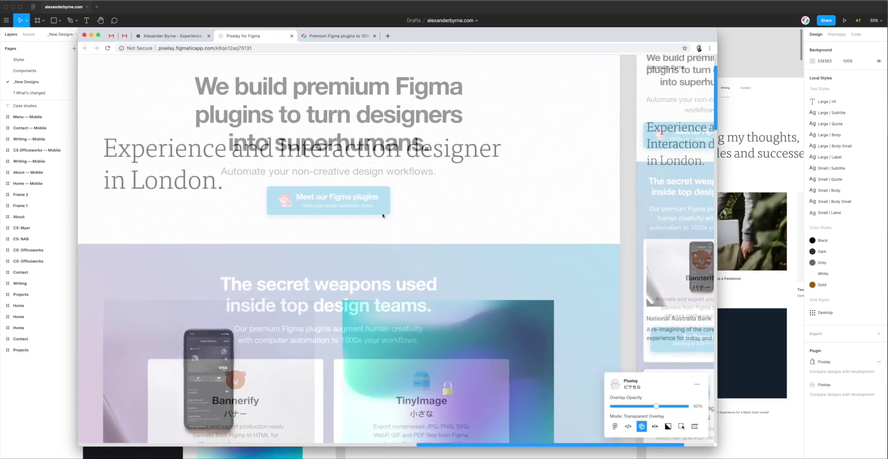
pyautogui.scroll(3, 342, 174)
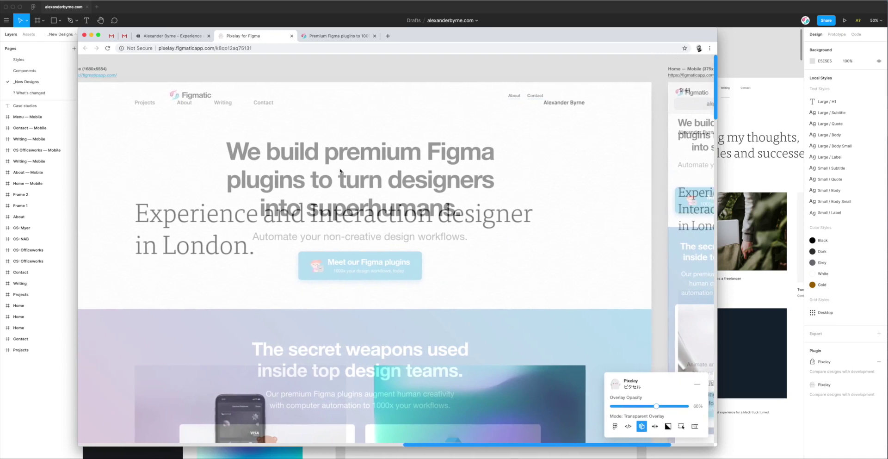
pyautogui.hscroll(-1, 341, 171)
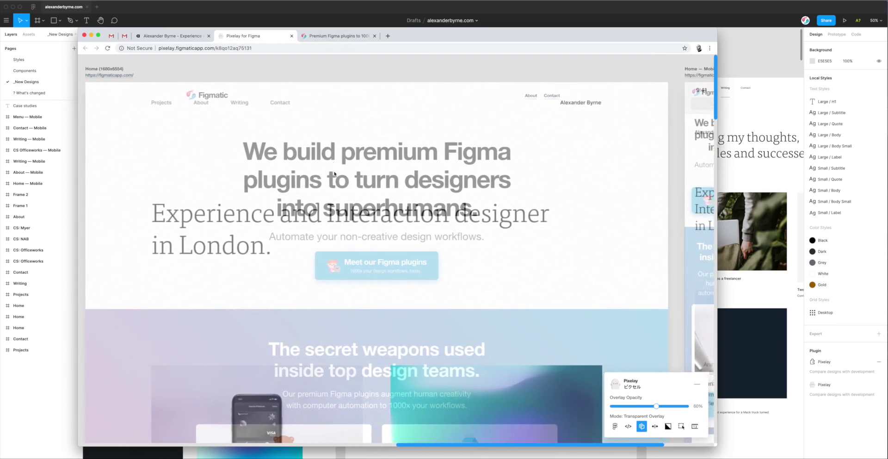
pyautogui.click(328, 37)
pyautogui.click(253, 36)
pyautogui.hscroll(-2, 331, 144)
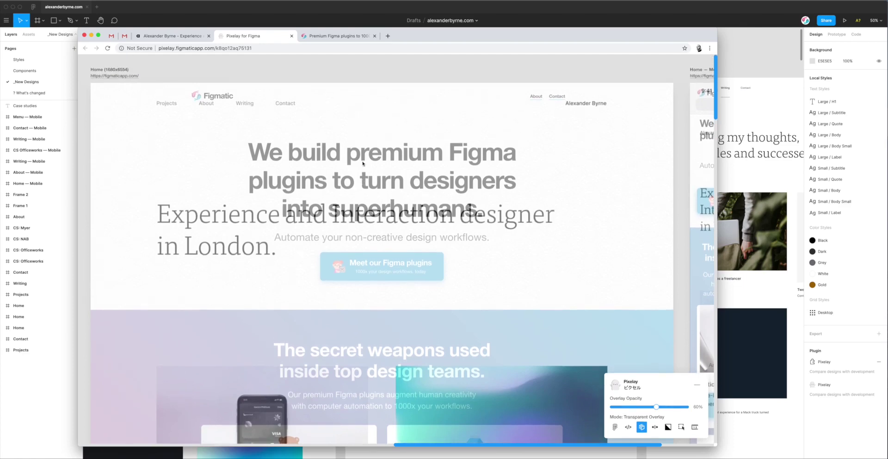
pyautogui.moveTo(403, 38); pyautogui.dragTo(405, 42)
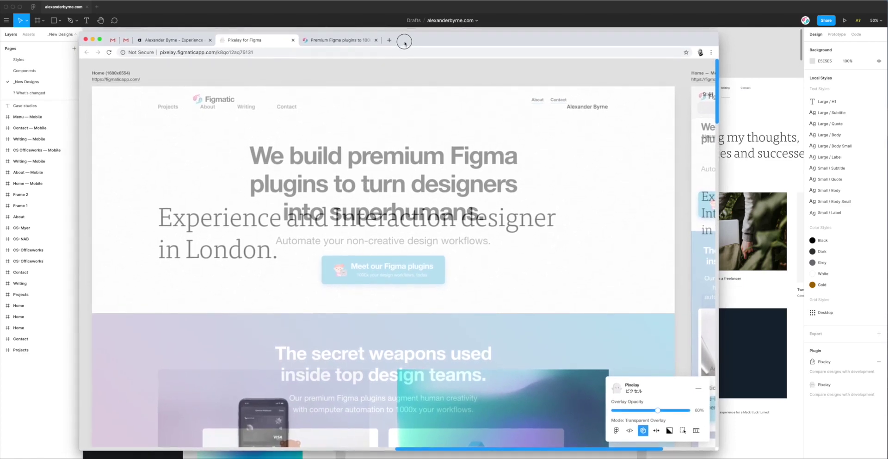
# Switch to Figma, close the finished comparison dialog and relaunch the Pixelay plugin.
pyautogui.click(393, 13)
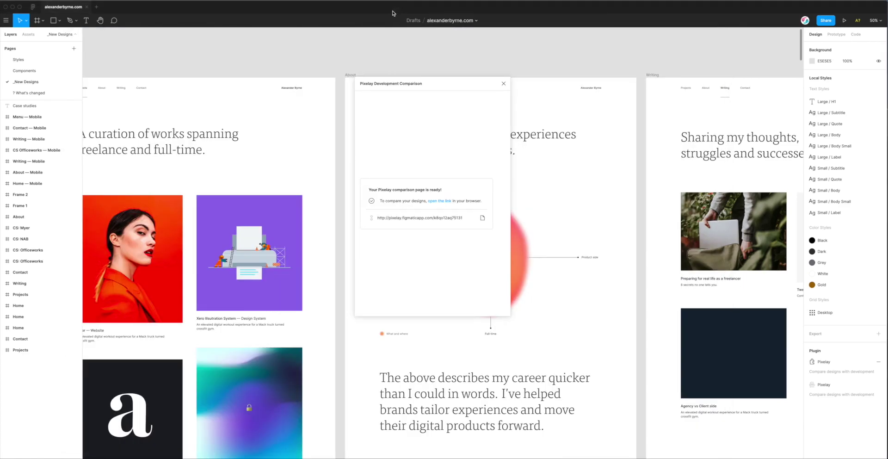
pyautogui.click(506, 84)
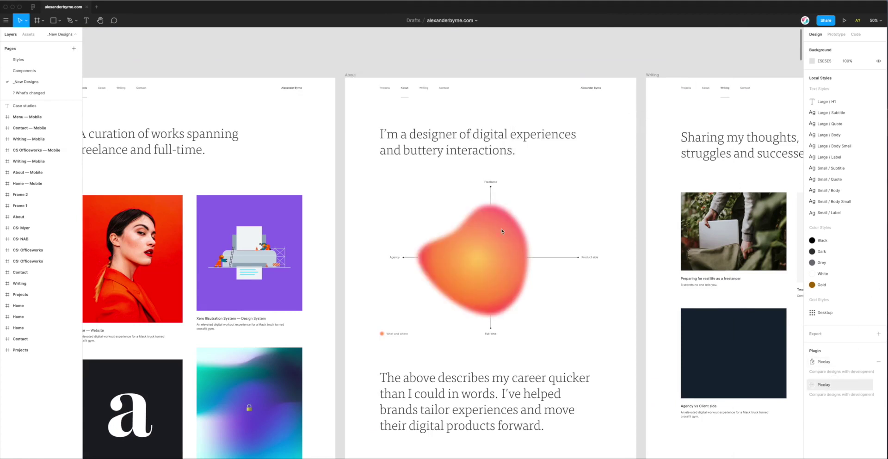
pyautogui.click(410, 87)
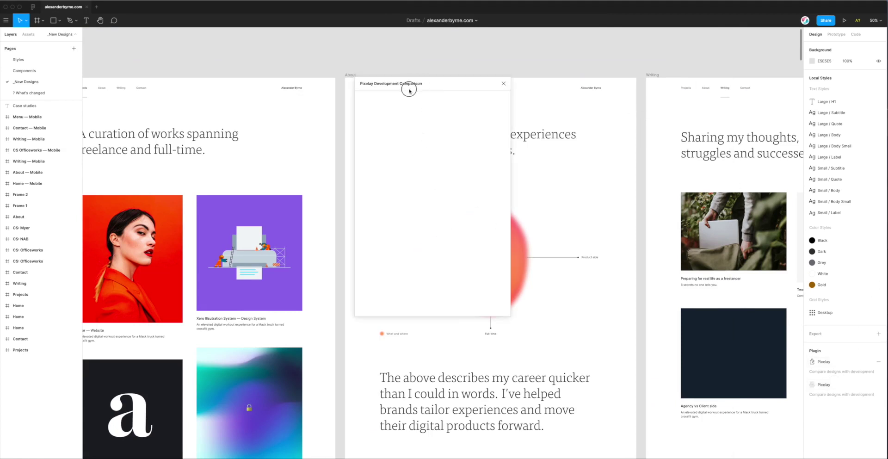
pyautogui.moveTo(409, 98); pyautogui.dragTo(408, 101)
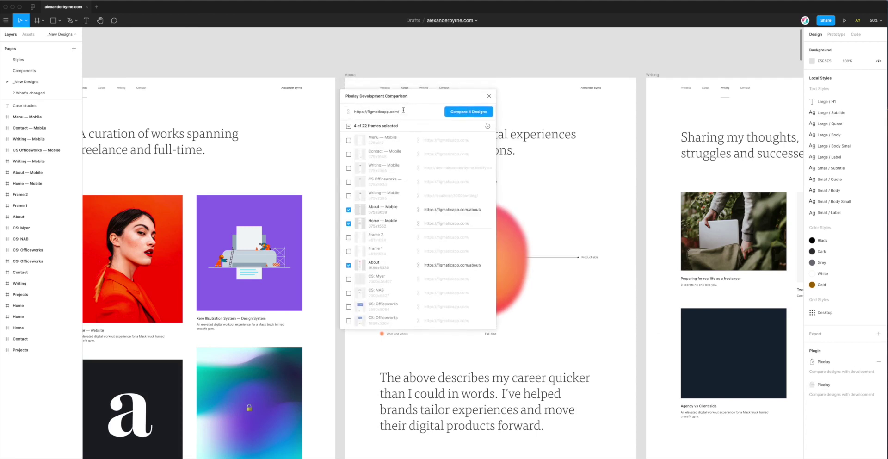
# Deselect the Home — Mobile, About — Mobile and About frames, keeping only the desktop Home frame selected.
pyautogui.click(385, 204)
pyautogui.click(378, 229)
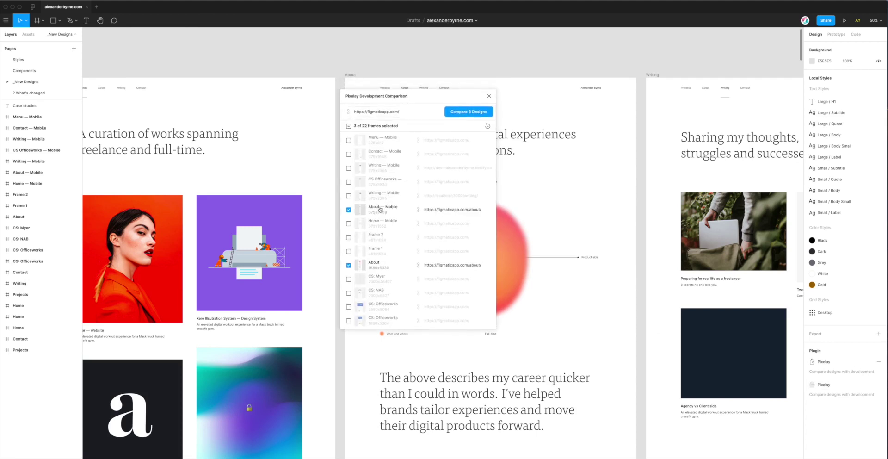
pyautogui.click(374, 265)
pyautogui.scroll(-2, 373, 264)
pyautogui.scroll(-6, 373, 264)
pyautogui.click(370, 280)
pyautogui.click(370, 279)
pyautogui.scroll(10, 400, 281)
pyautogui.click(380, 112)
pyautogui.doubleClick(380, 111)
pyautogui.write('gle')
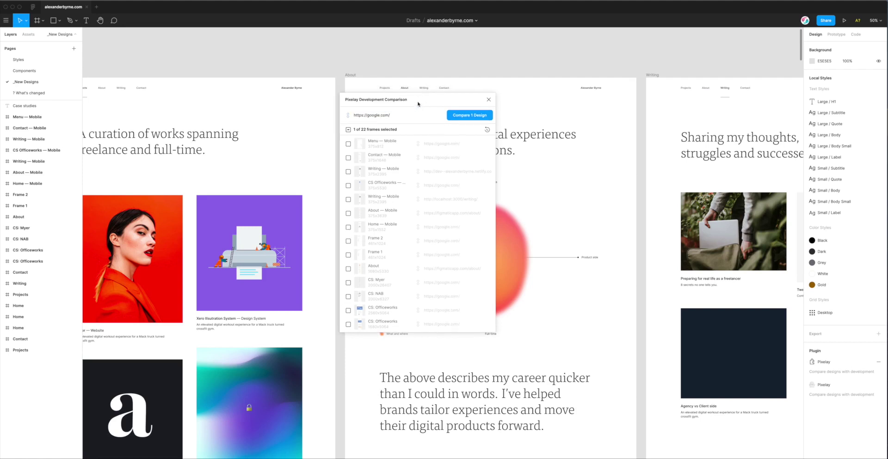
pyautogui.click(463, 115)
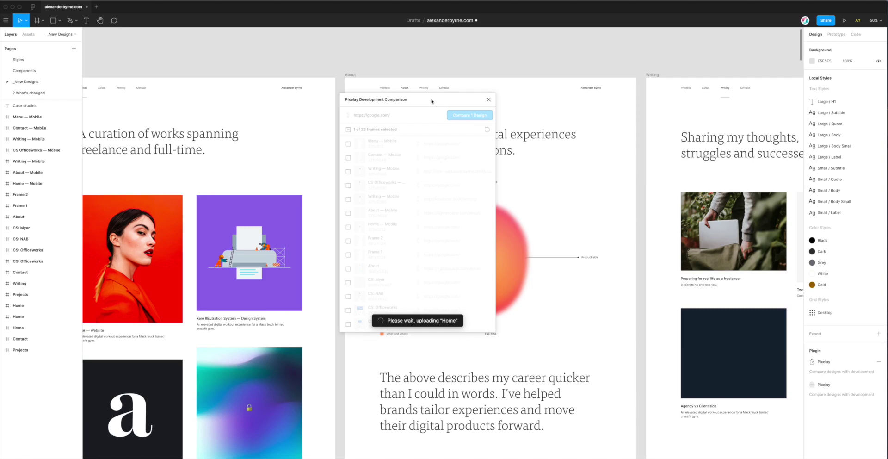
pyautogui.moveTo(430, 102); pyautogui.dragTo(432, 100)
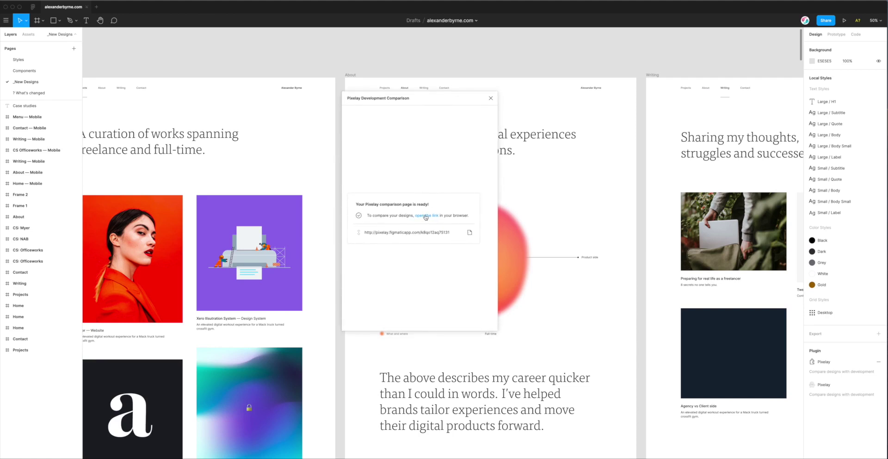
# Open the new comparison page in the browser and examine the Home design against google.com down the page.
pyautogui.click(429, 217)
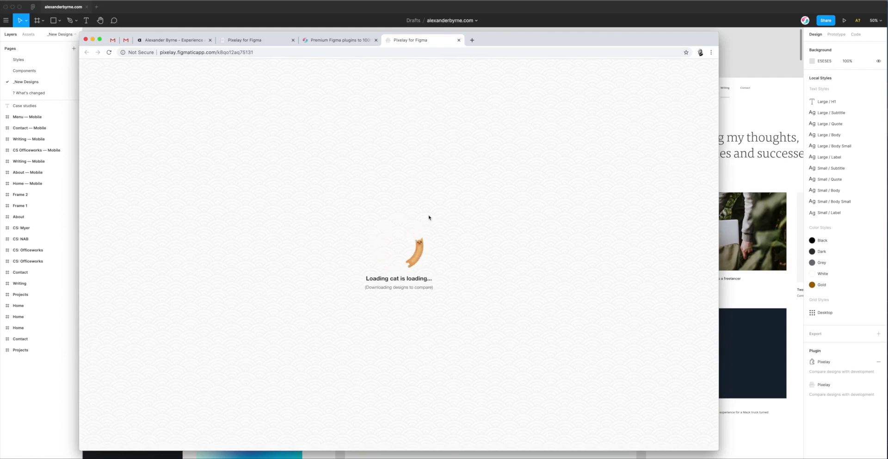
pyautogui.moveTo(477, 36); pyautogui.dragTo(480, 37)
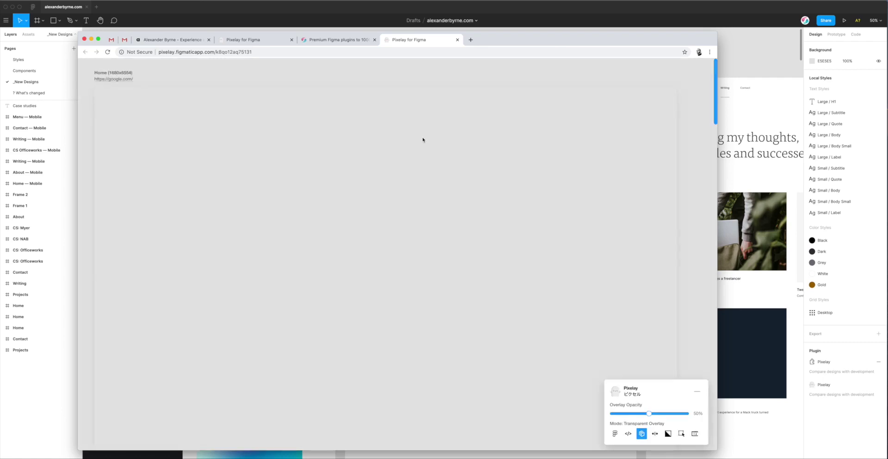
pyautogui.scroll(-2, 452, 194)
pyautogui.scroll(-15, 428, 176)
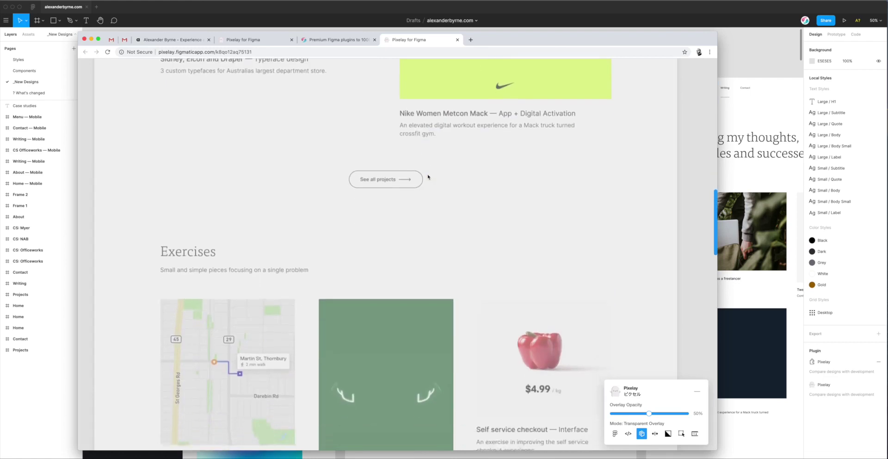
pyautogui.scroll(-12, 428, 176)
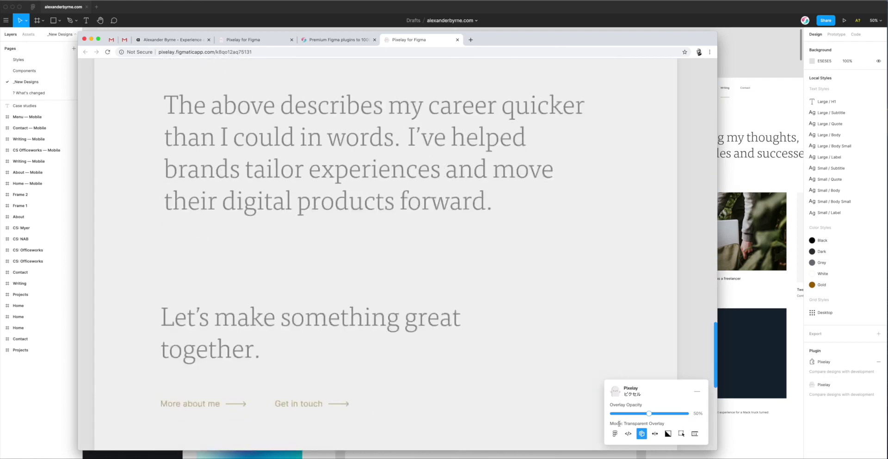
# Set the comparison mode to Web Development Build and look at how google.com loads in the frame.
pyautogui.click(628, 434)
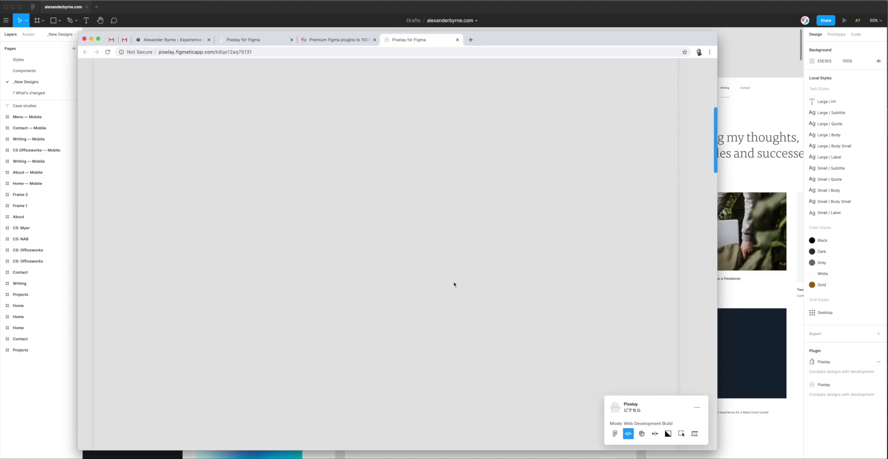
pyautogui.scroll(-15, 431, 298)
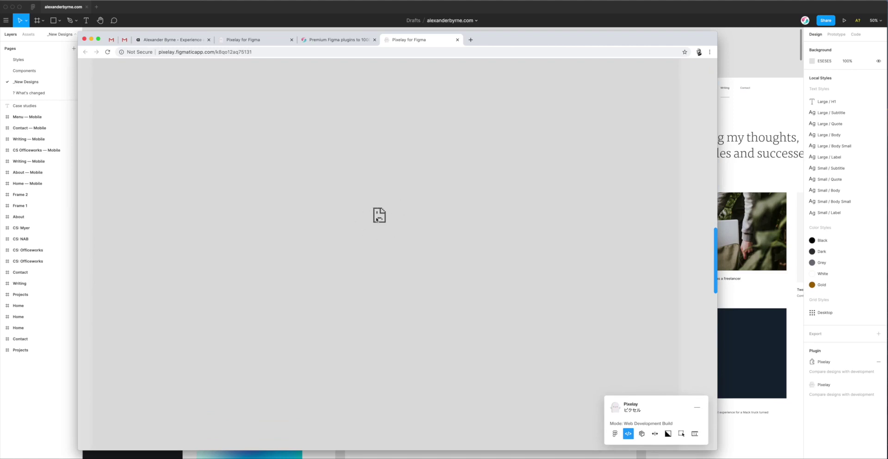
pyautogui.rightClick(340, 181)
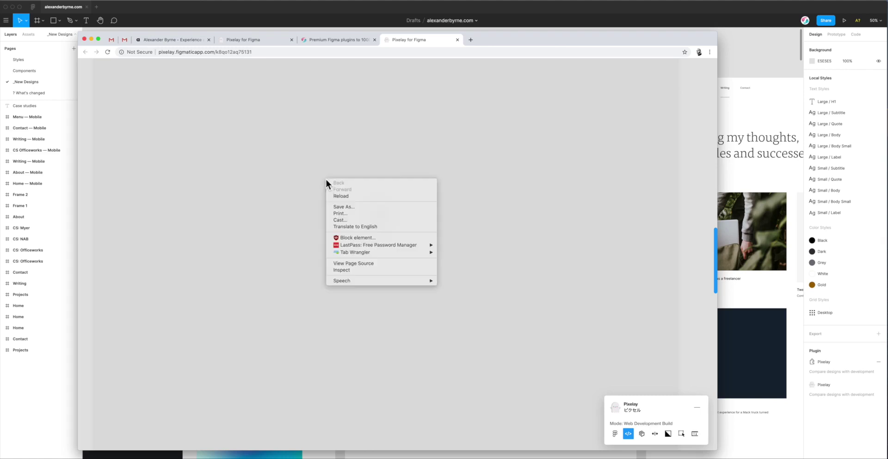
pyautogui.click(357, 271)
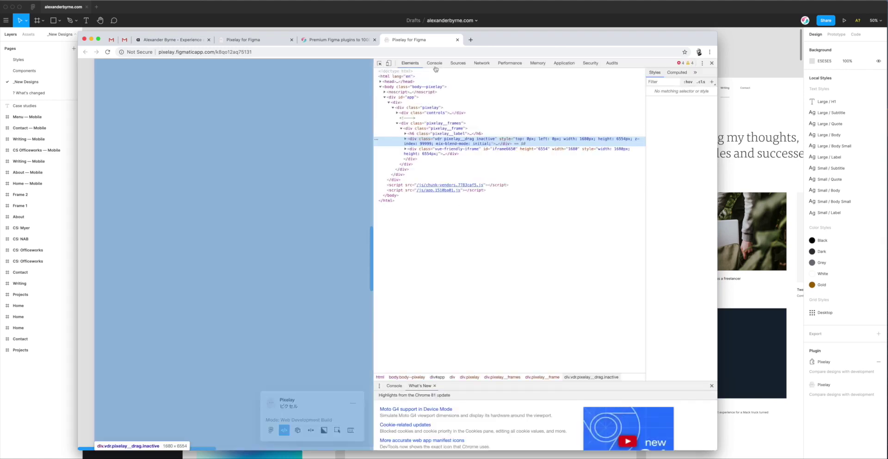
pyautogui.click(434, 63)
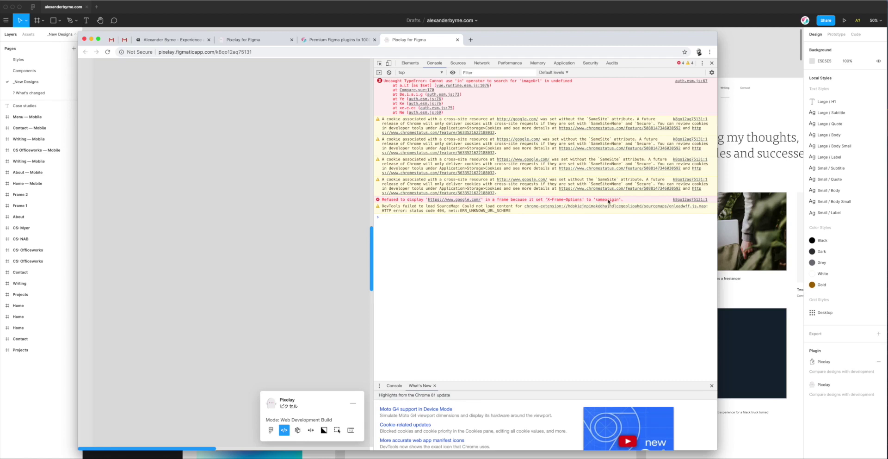
pyautogui.moveTo(622, 201); pyautogui.dragTo(382, 202)
pyautogui.rightClick(201, 152)
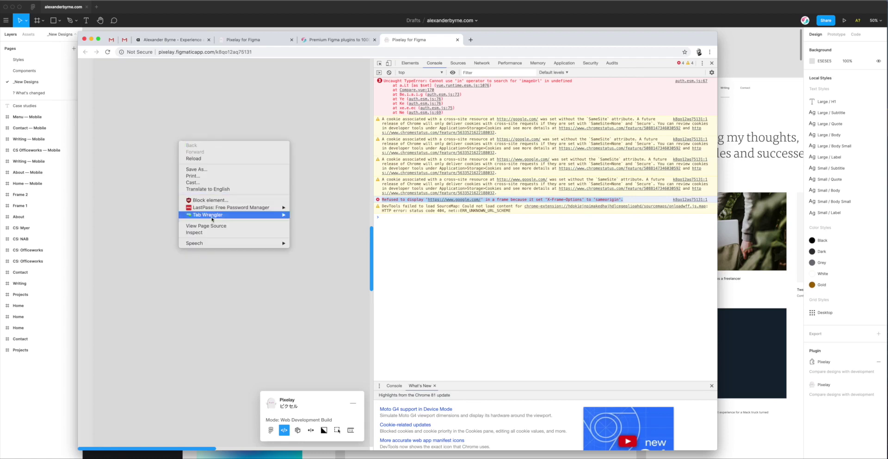
pyautogui.click(422, 209)
pyautogui.click(414, 202)
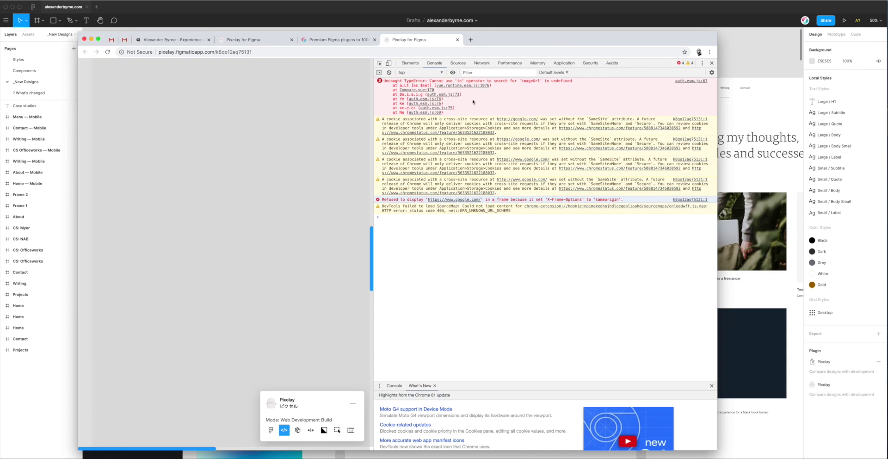
# Close the developer tools, then close the Figmatic site page and the google.com comparison.
pyautogui.click(712, 64)
pyautogui.scroll(10, 498, 164)
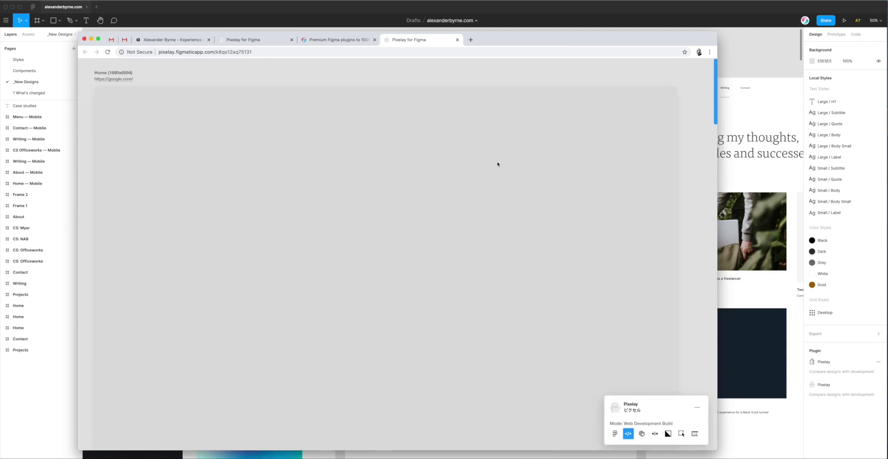
pyautogui.moveTo(499, 38); pyautogui.dragTo(502, 38)
pyautogui.scroll(-2, 492, 173)
pyautogui.click(378, 39)
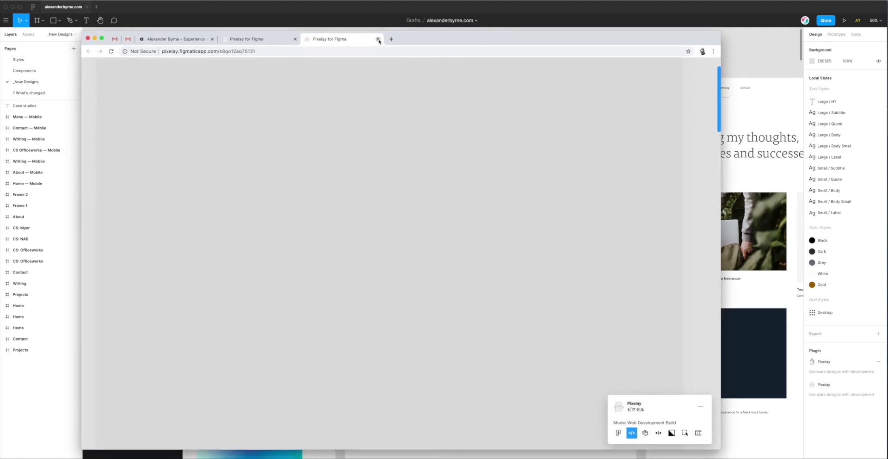
pyautogui.click(378, 39)
# Go to the portfolio site on localhost:3000 and view its Projects and About pages.
pyautogui.moveTo(340, 37); pyautogui.dragTo(342, 36)
pyautogui.click(179, 38)
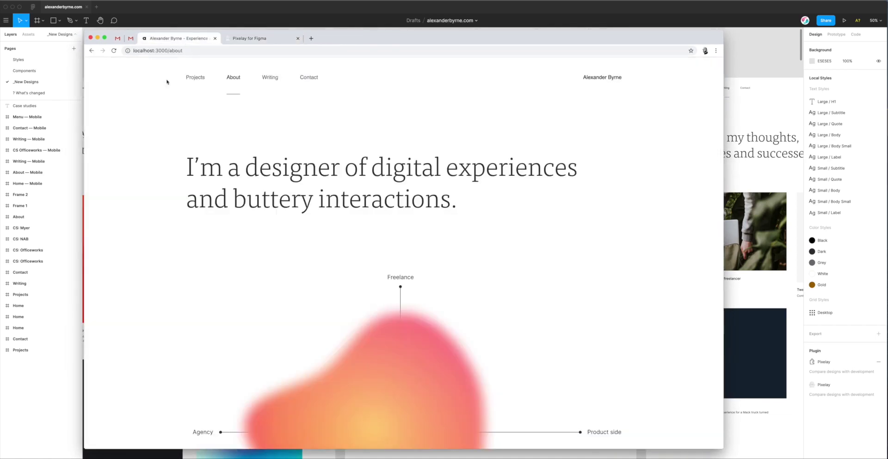
pyautogui.click(197, 78)
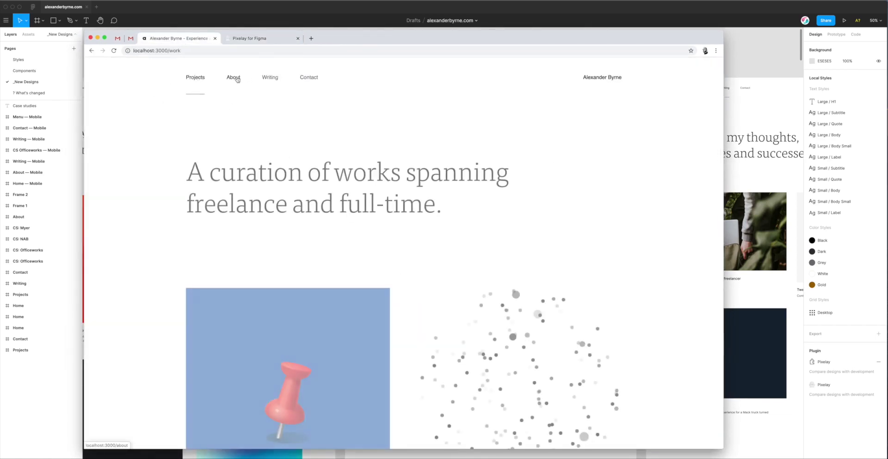
pyautogui.click(234, 78)
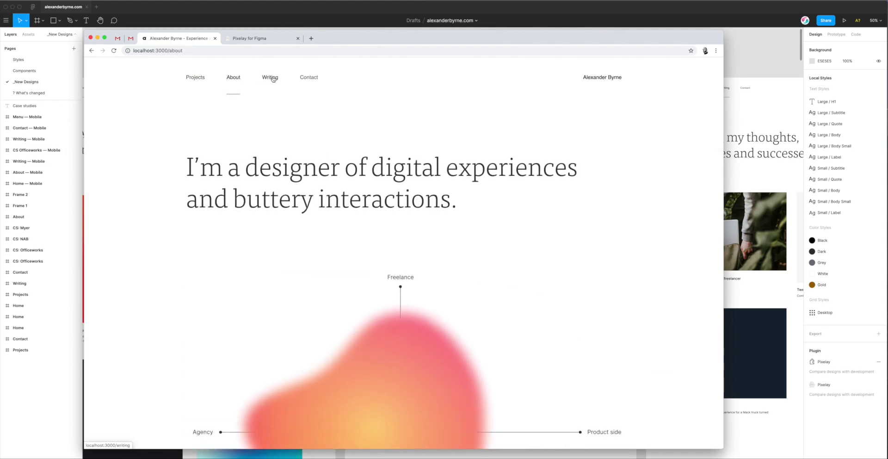
# Shift the browser window slightly and examine the headline text on the localhost:3000 About page.
pyautogui.moveTo(333, 40); pyautogui.dragTo(338, 41)
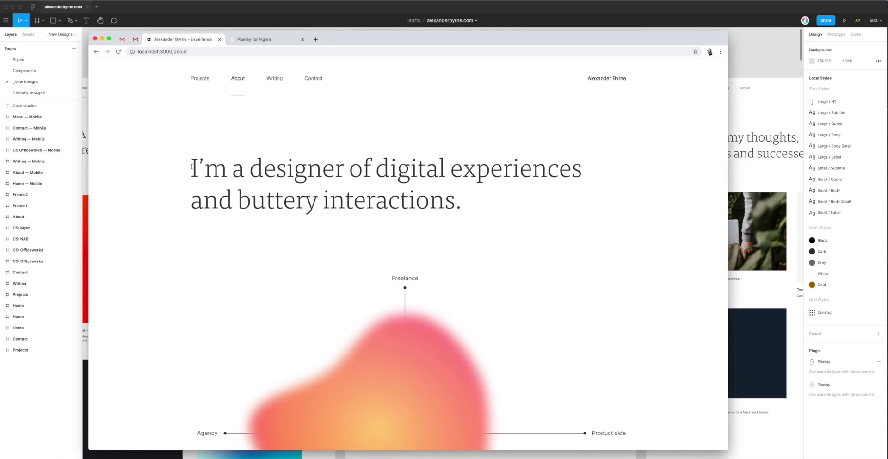
pyautogui.moveTo(191, 165); pyautogui.dragTo(462, 198)
pyautogui.click(462, 199)
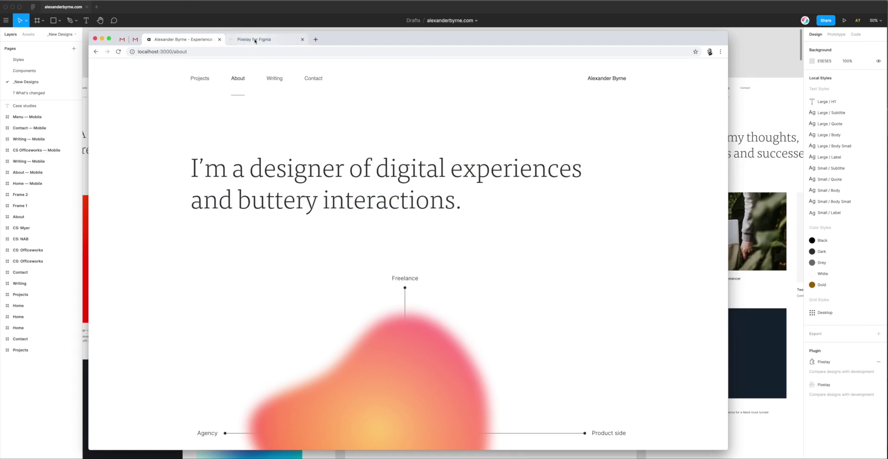
pyautogui.moveTo(340, 39); pyautogui.dragTo(348, 41)
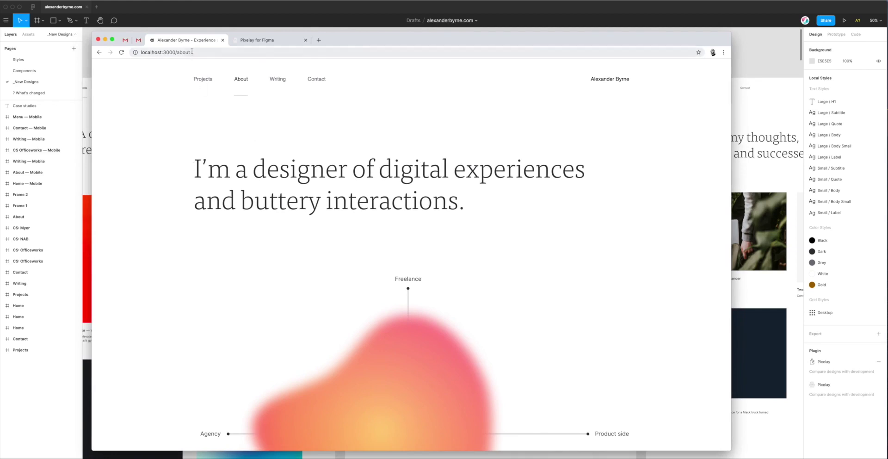
# Minimize the browser to return to Figma and close the Pixelay Development Comparison window.
pyautogui.click(105, 41)
pyautogui.moveTo(401, 99); pyautogui.dragTo(423, 128)
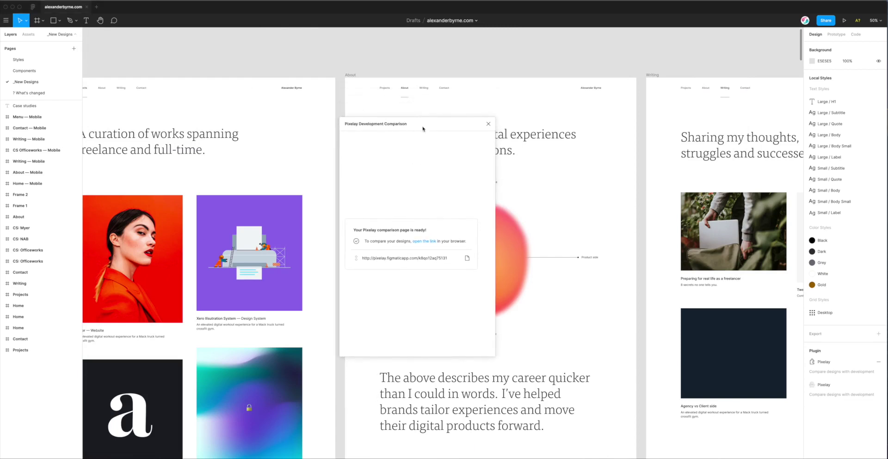
pyautogui.moveTo(427, 122); pyautogui.dragTo(428, 120)
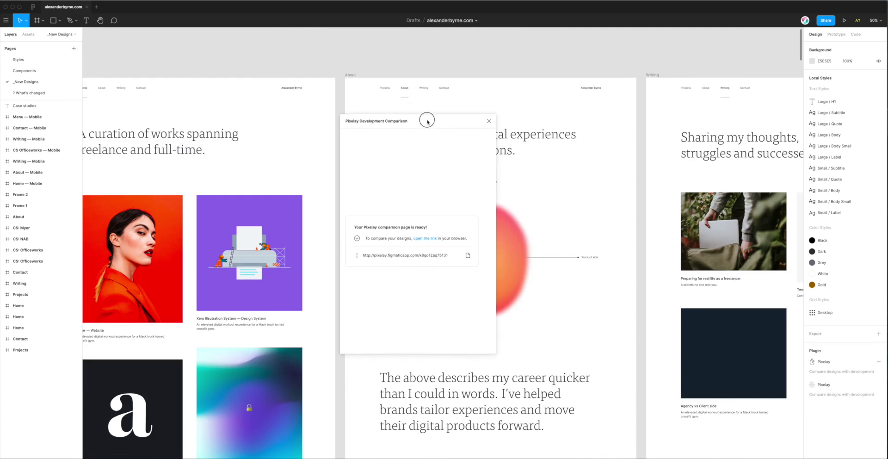
pyautogui.click(489, 122)
# Look over the Projects, About and Home desktop designs on the canvas.
pyautogui.scroll(-2, 361, 167)
pyautogui.hscroll(-2, 343, 165)
pyautogui.scroll(-2, 398, 174)
pyautogui.hscroll(-3, 399, 174)
pyautogui.hscroll(1, 398, 174)
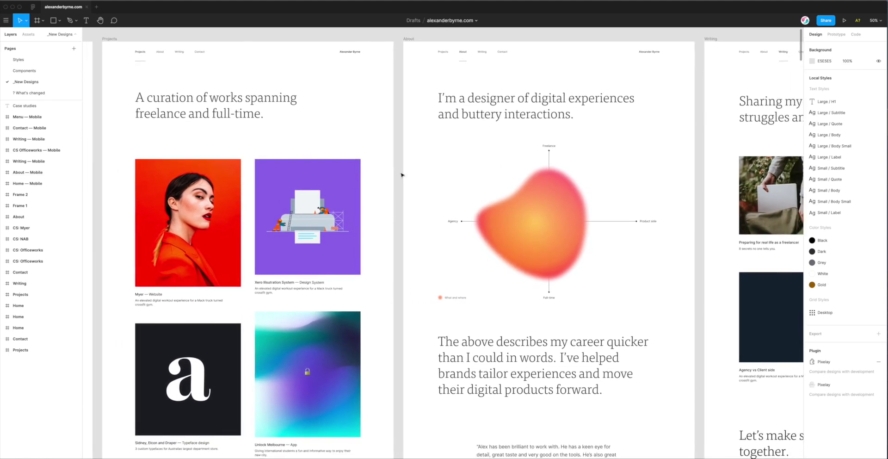
pyautogui.scroll(1, 402, 175)
pyautogui.hscroll(-1, 391, 177)
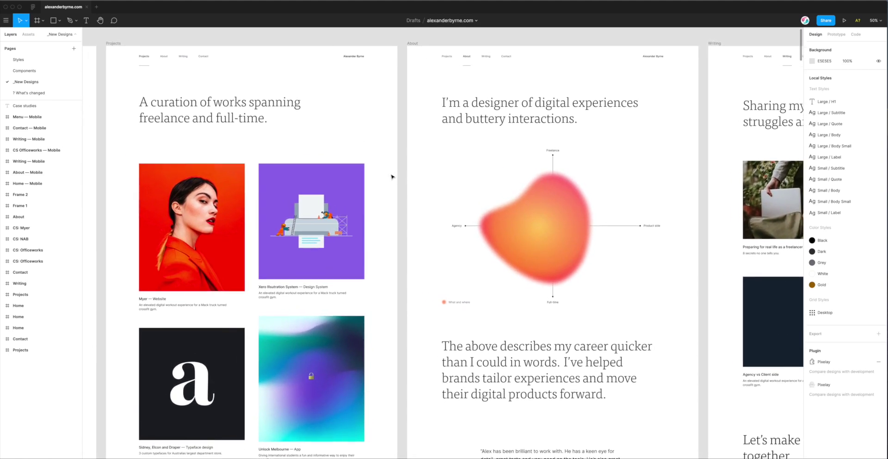
pyautogui.hscroll(-10, 392, 177)
pyautogui.hscroll(-2, 393, 177)
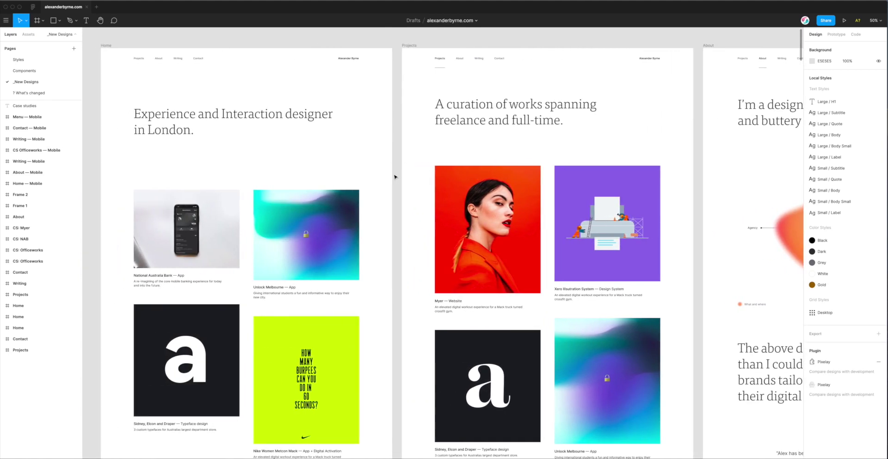
pyautogui.scroll(-2, 396, 175)
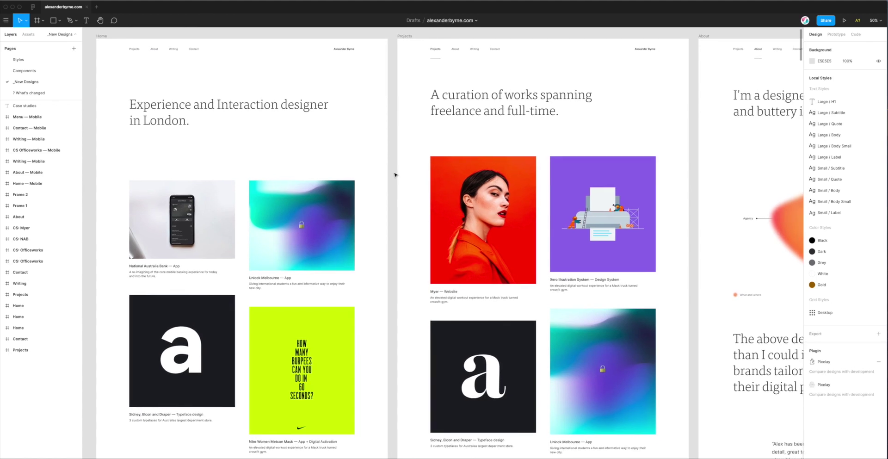
pyautogui.hscroll(1, 396, 174)
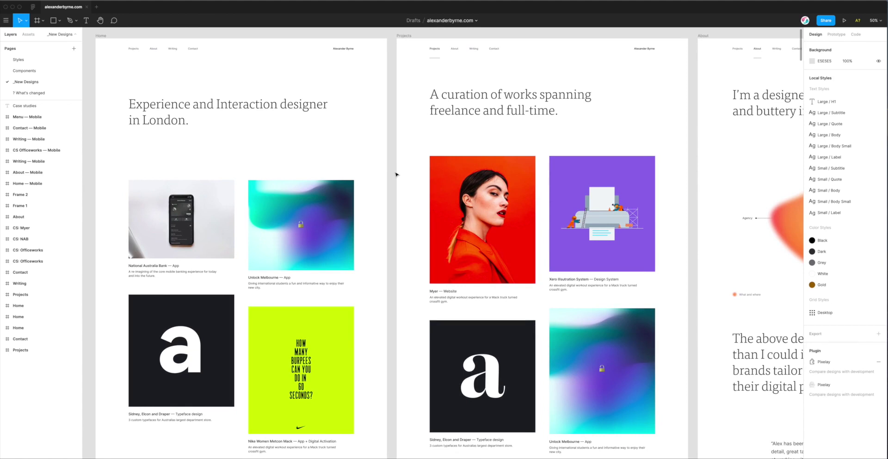
pyautogui.hscroll(2, 395, 175)
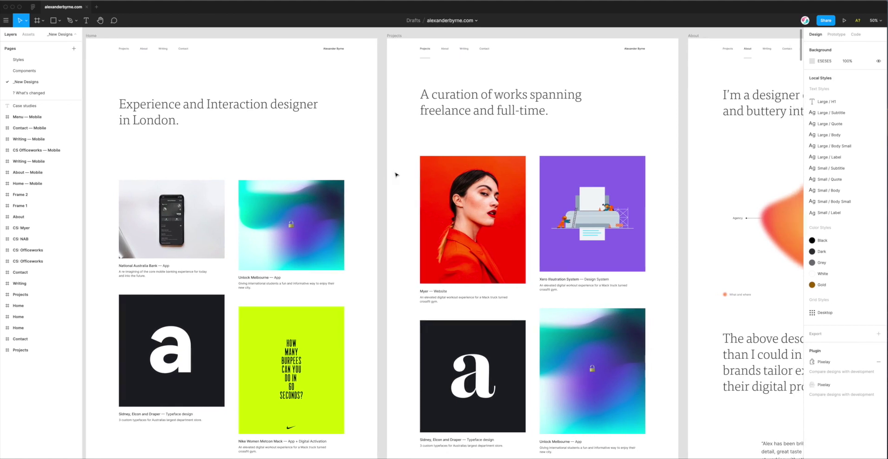
pyautogui.hscroll(2, 393, 176)
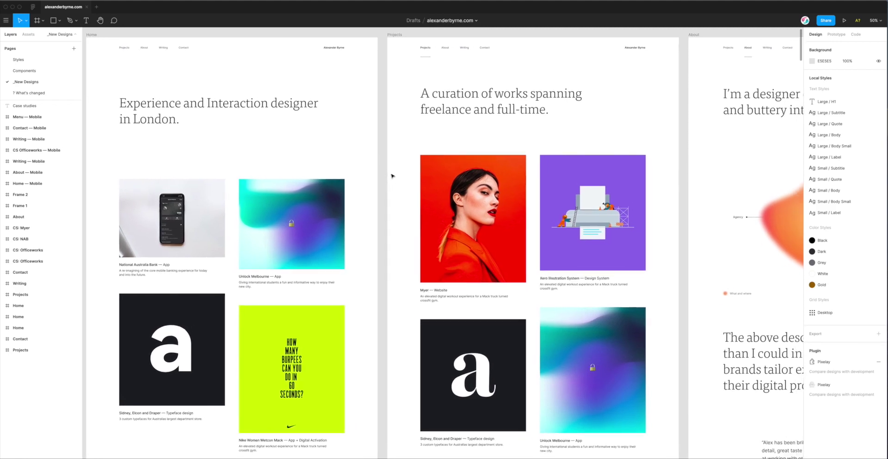
pyautogui.scroll(1, 391, 178)
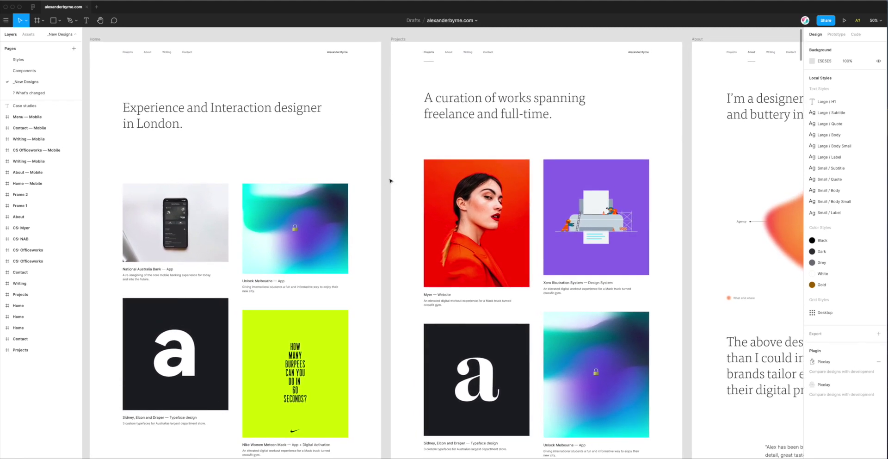
pyautogui.hscroll(-2, 397, 353)
pyautogui.scroll(1, 397, 353)
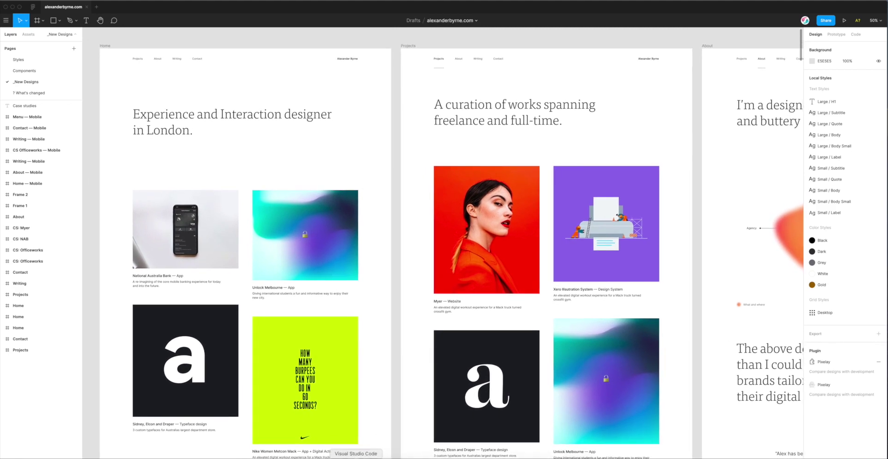
# Switch to the browser, close the Pixelay for Figma comparison page, and minimize the browser window.
pyautogui.click(387, 457)
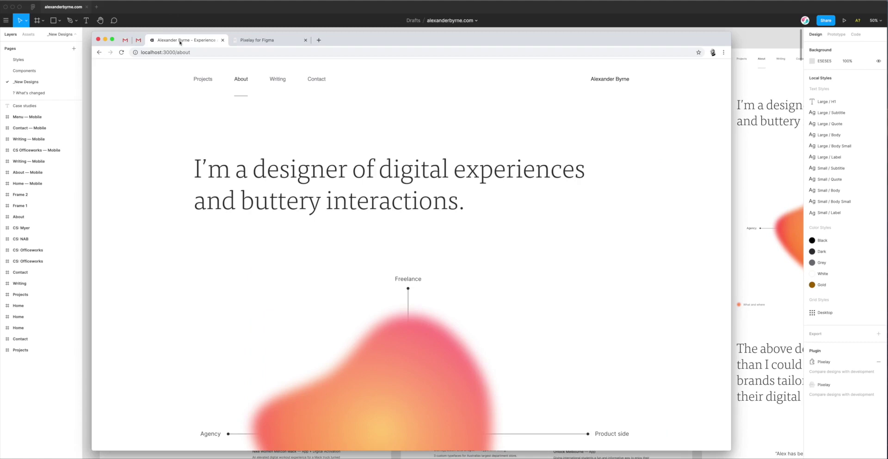
pyautogui.click(242, 41)
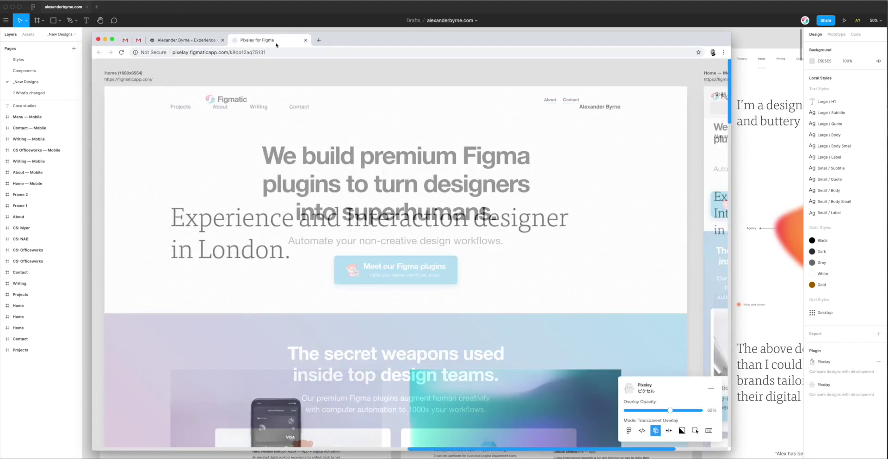
pyautogui.click(306, 40)
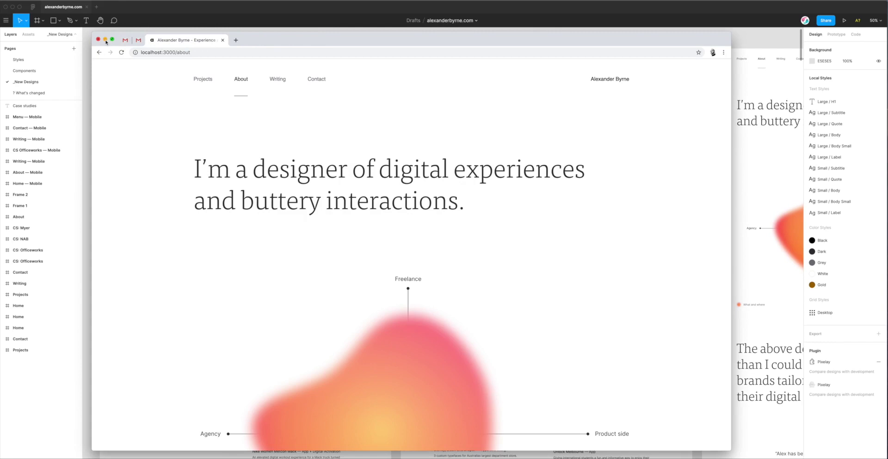
pyautogui.click(106, 40)
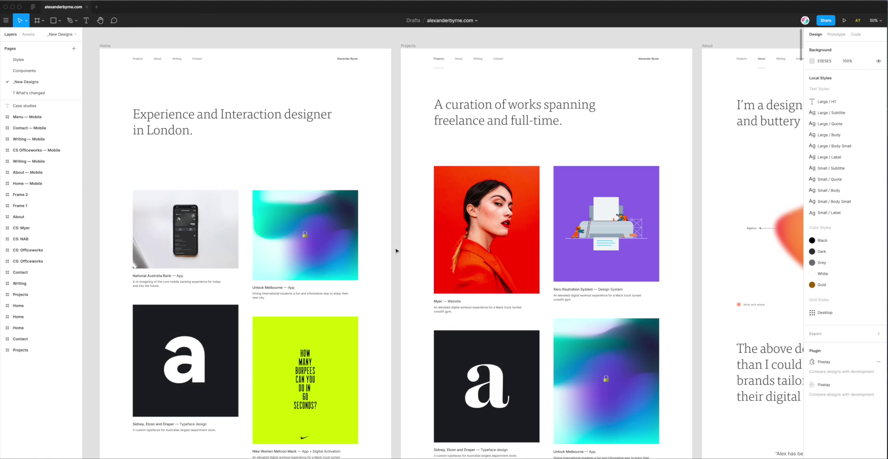
pyautogui.click(396, 251)
pyautogui.click(395, 243)
pyautogui.scroll(1, 395, 244)
pyautogui.scroll(-1, 395, 245)
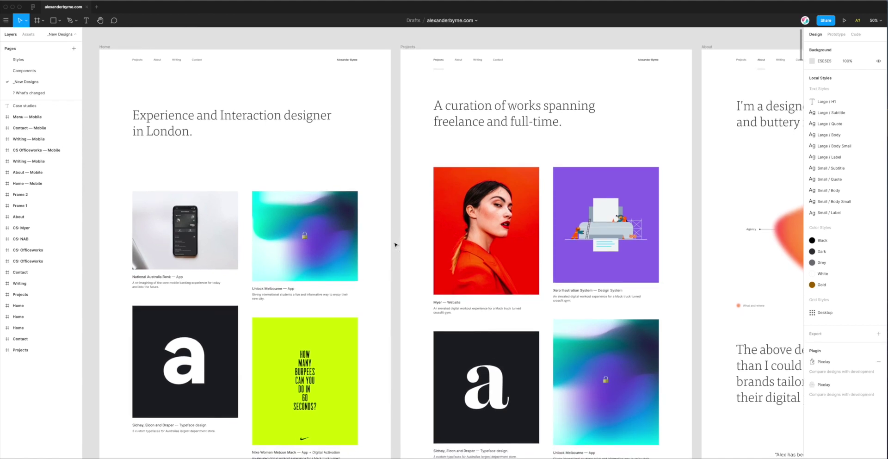
pyautogui.scroll(1, 396, 245)
pyautogui.scroll(-2, 396, 240)
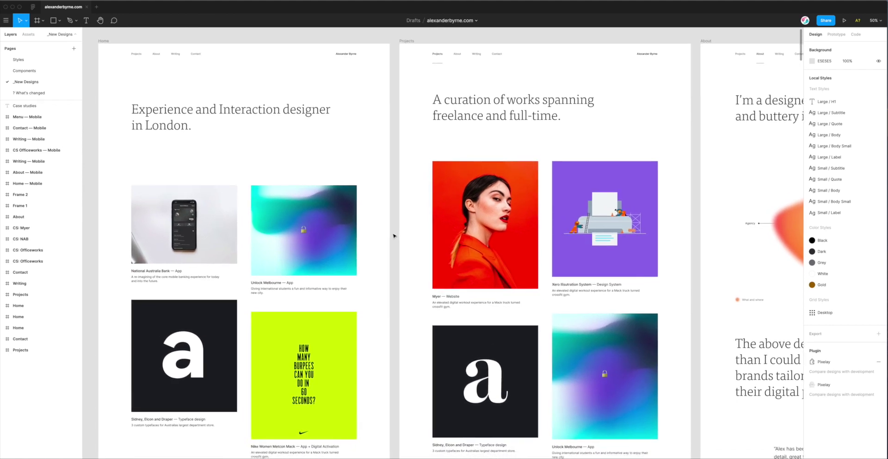
pyautogui.scroll(-1, 397, 237)
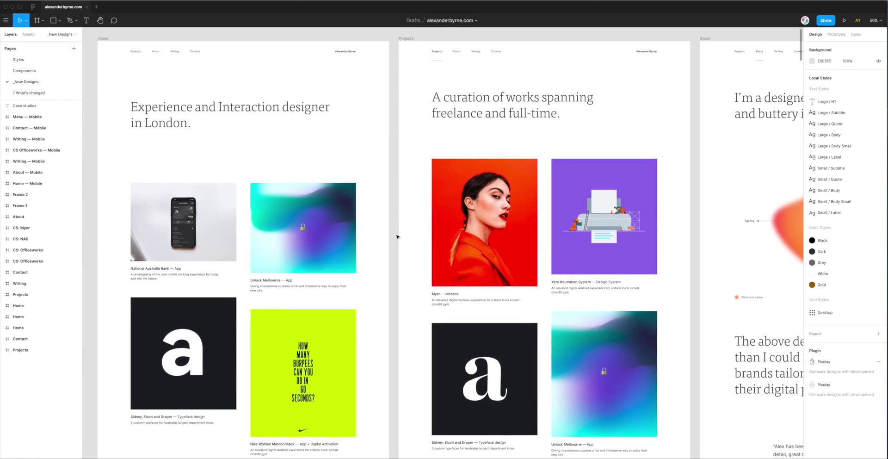
pyautogui.hscroll(1, 396, 236)
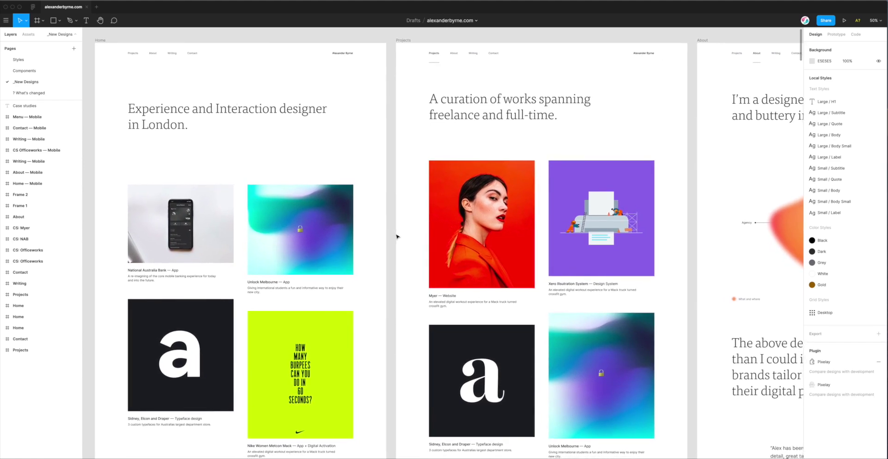
pyautogui.scroll(-1, 396, 237)
pyautogui.hscroll(1, 397, 237)
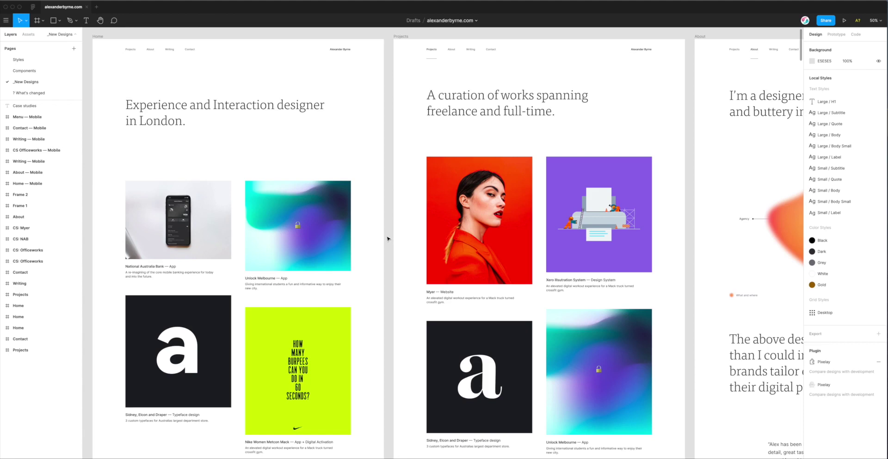
pyautogui.scroll(1, 387, 238)
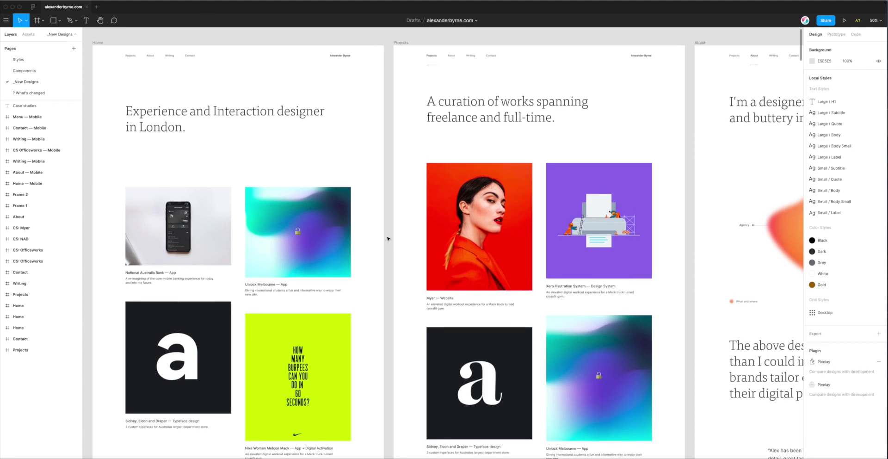